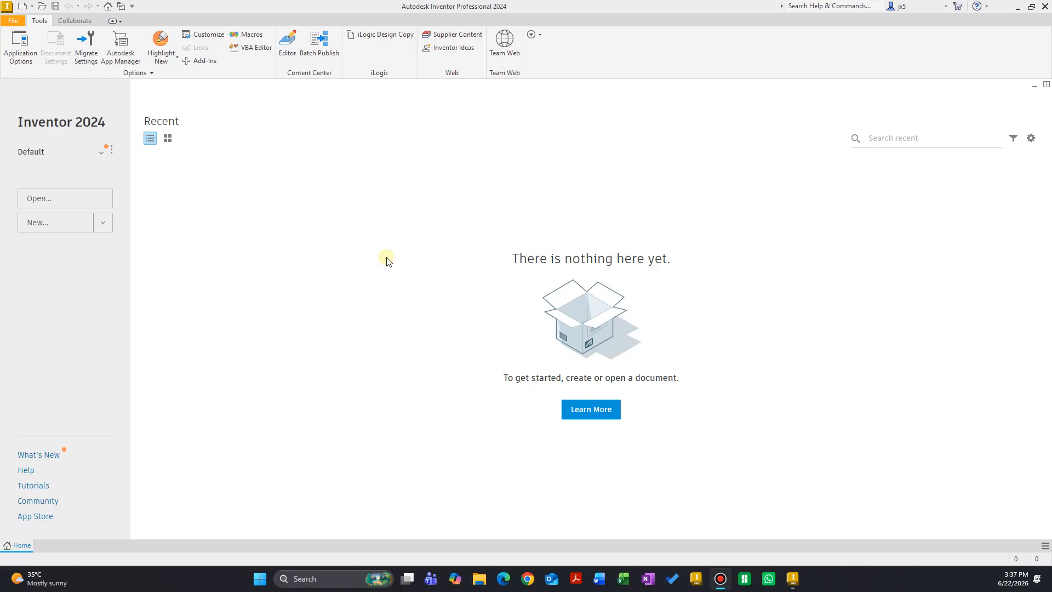
Step: Create a new part and start a 2D sketch on the XY plane
left_click(32, 6)
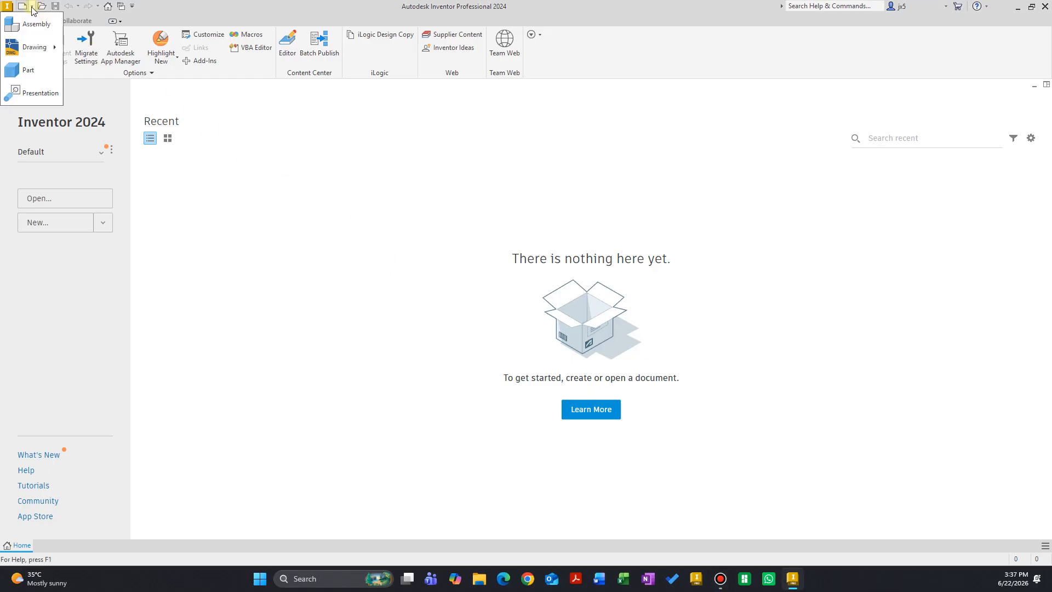
left_click(39, 70)
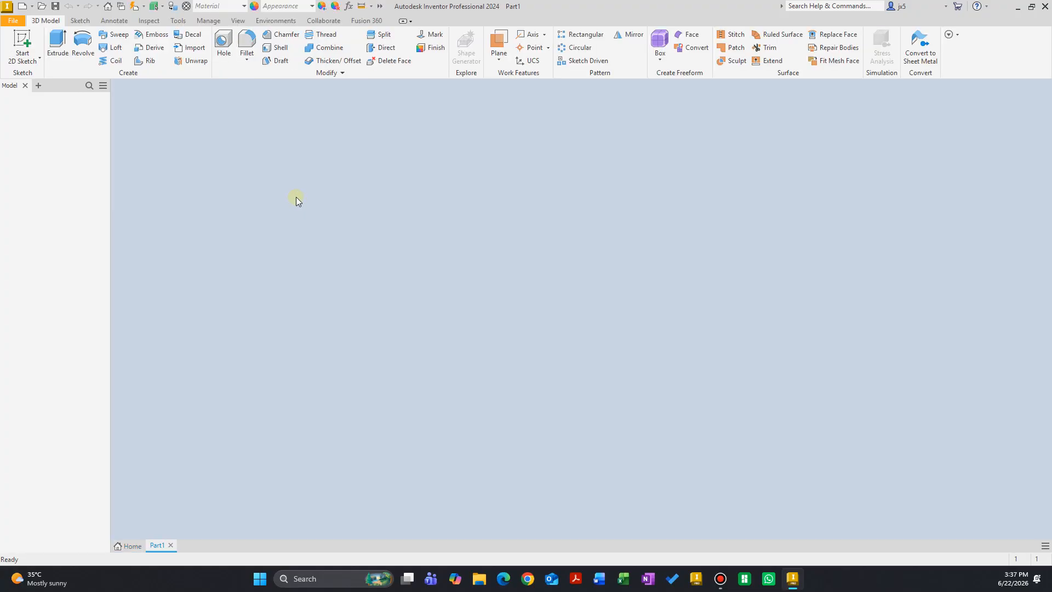
left_click(26, 44)
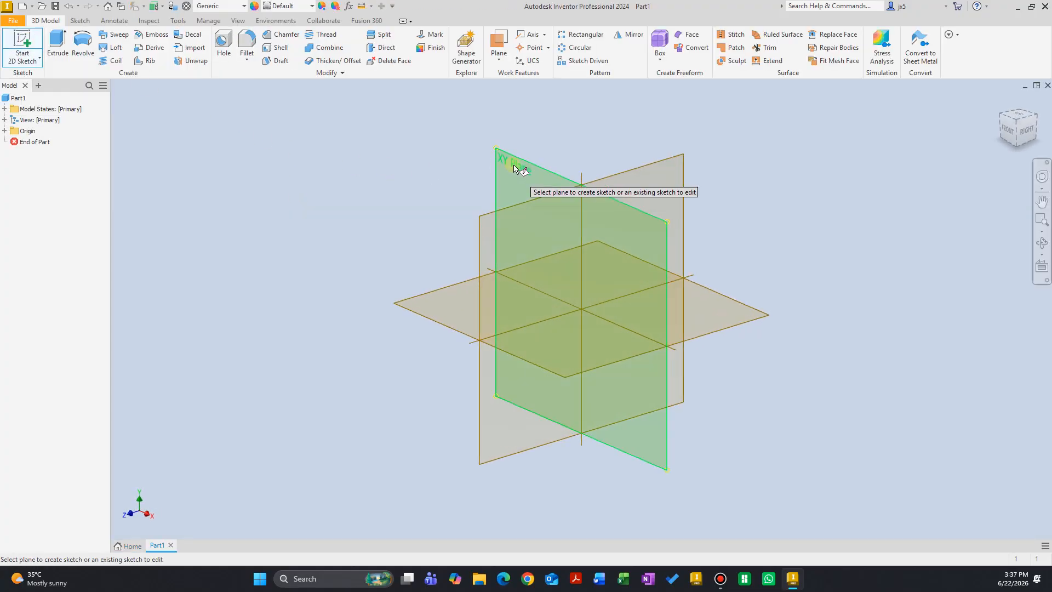
left_click(513, 160)
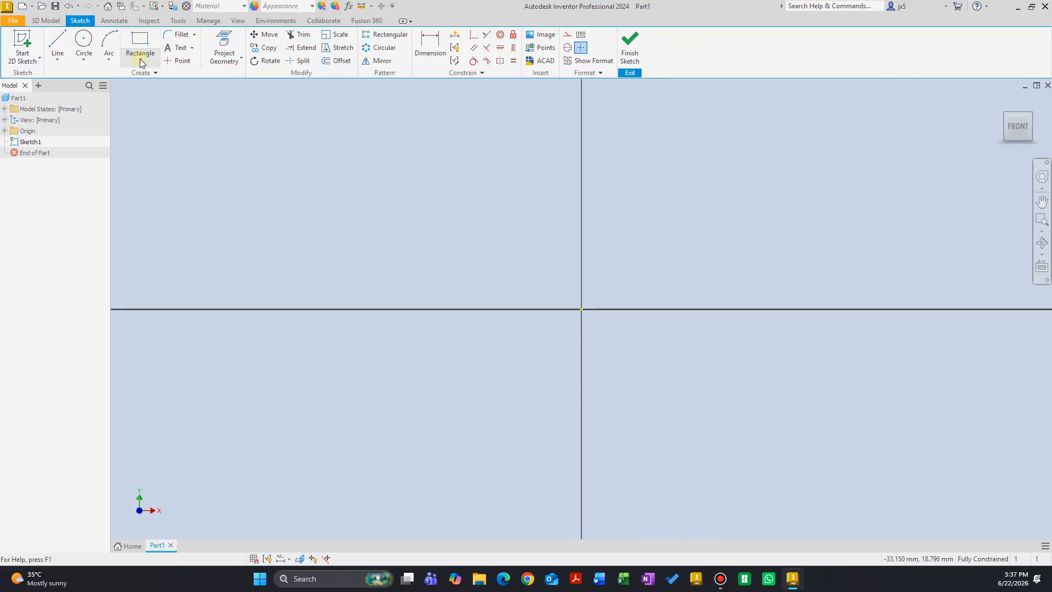
Step: Draw a two-point center rectangle 500 mm wide and 120 mm high, centred on the origin
left_click(140, 59)
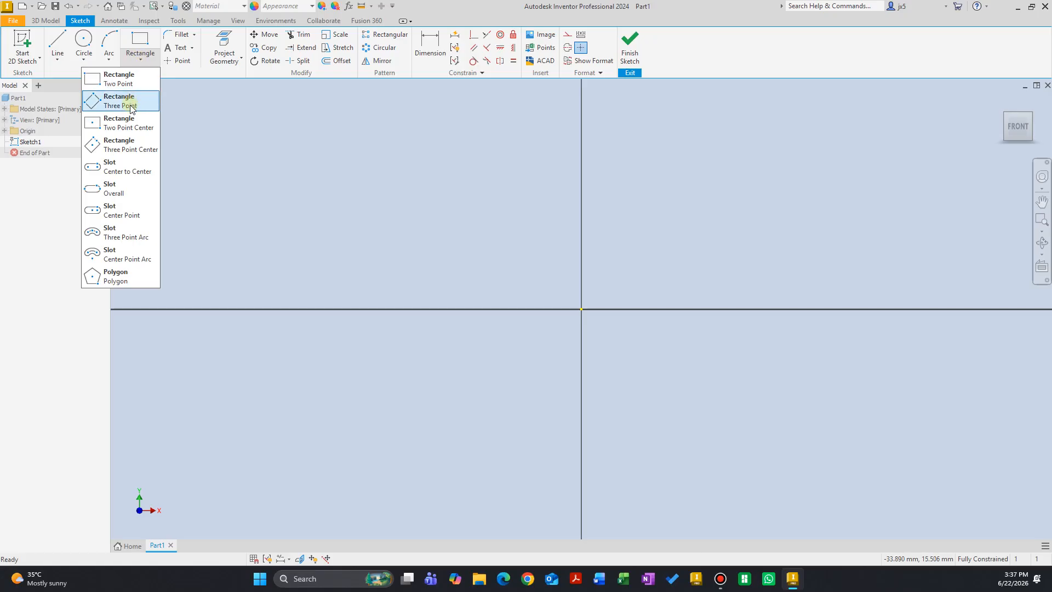
left_click(129, 124)
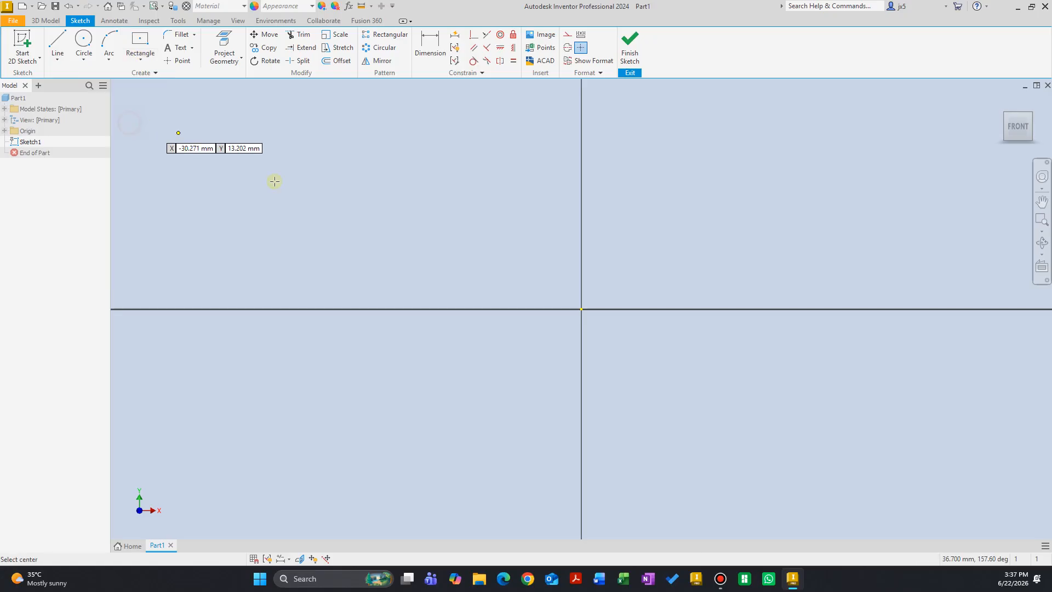
left_click(582, 309)
scroll(756, 195, "up", 2)
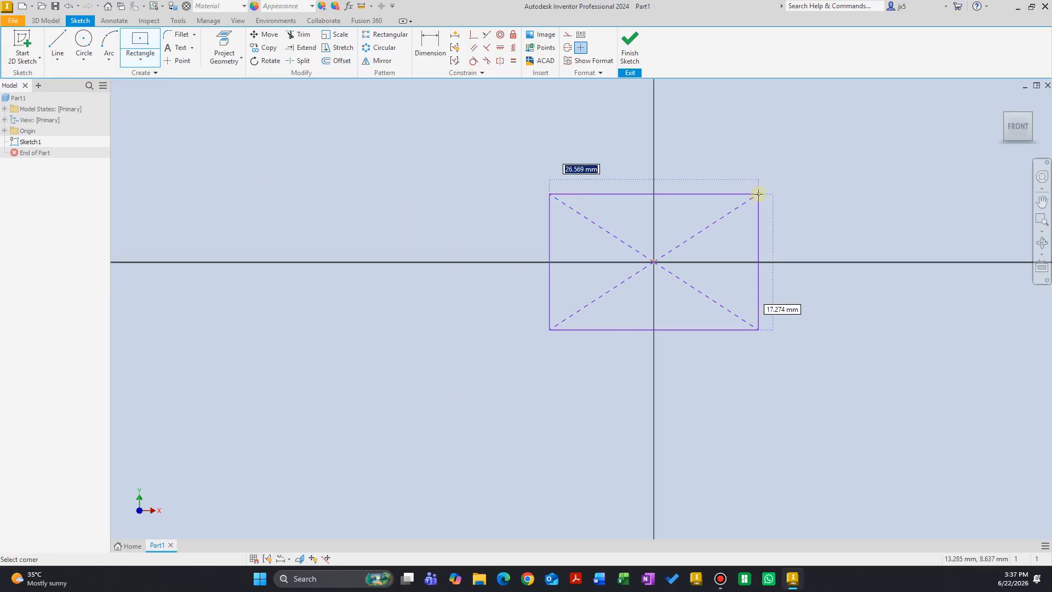
middle_click_drag(757, 194, 613, 235)
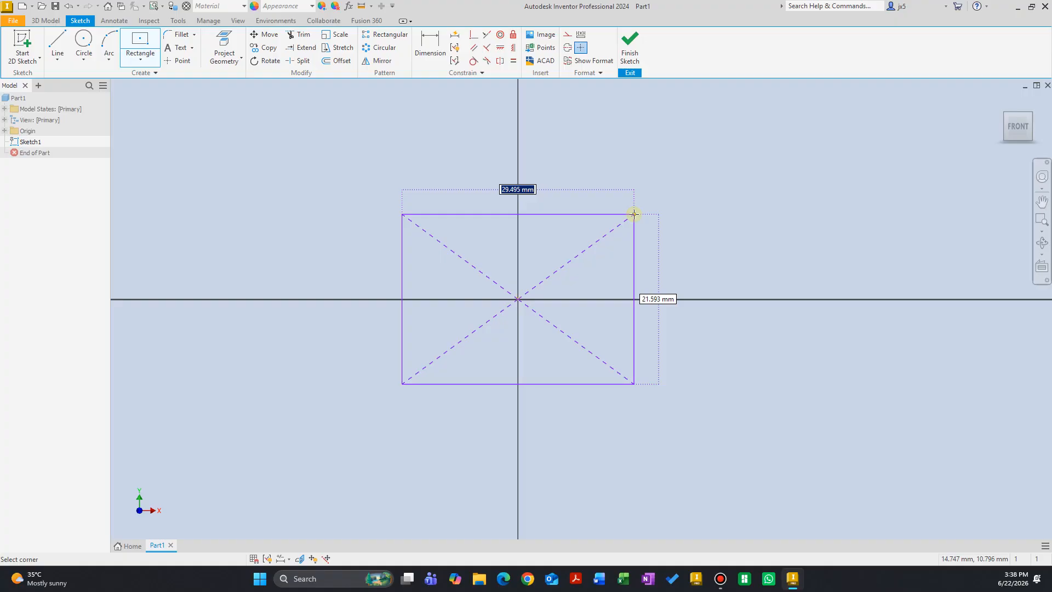
type("500")
key("Tab")
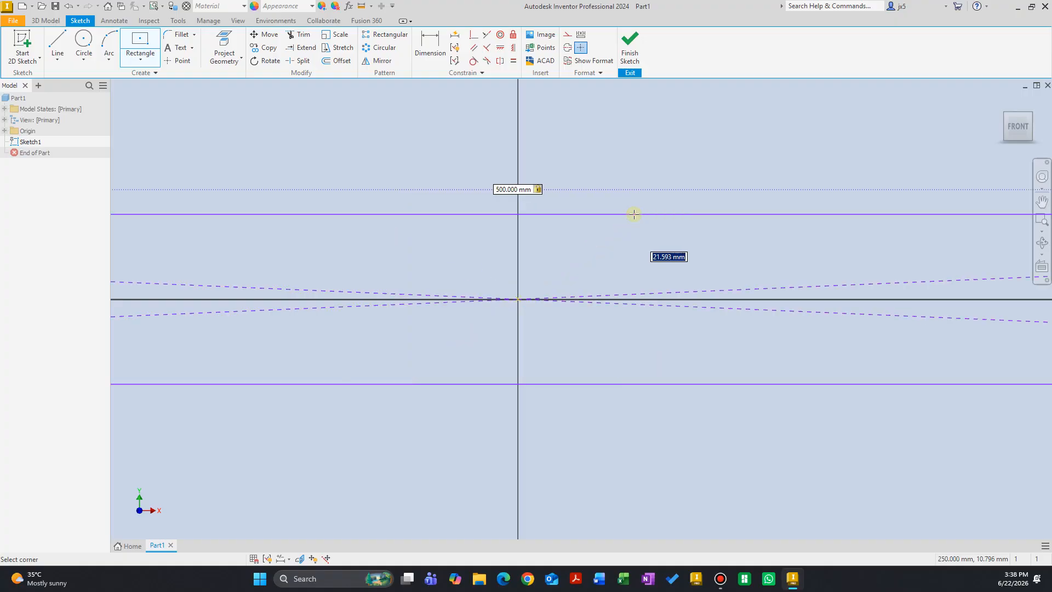
scroll(634, 214, "up", 3)
middle_click_drag(694, 204, 221, 306)
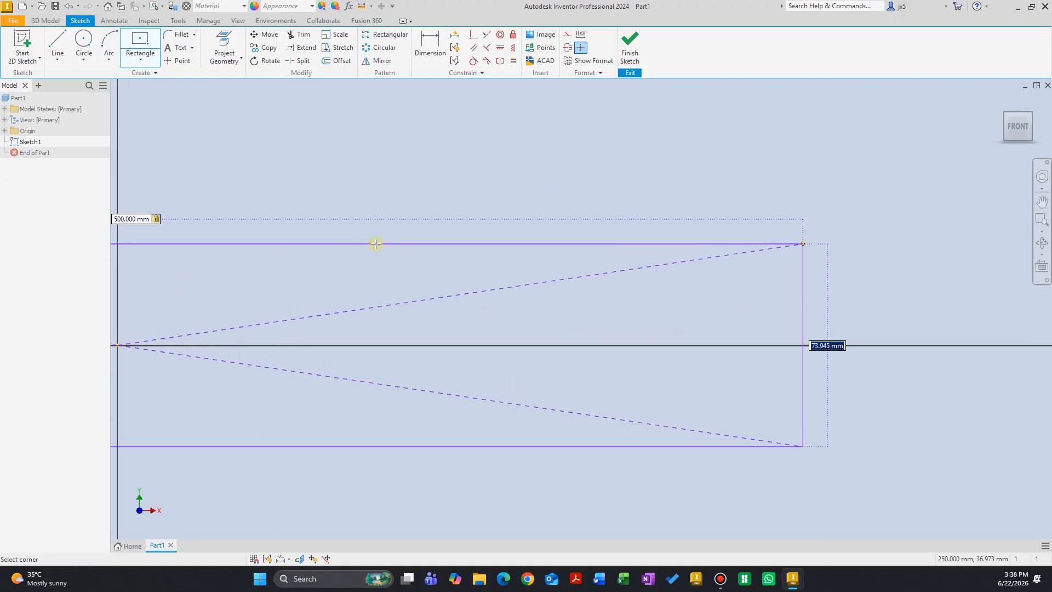
type("120")
key("Return")
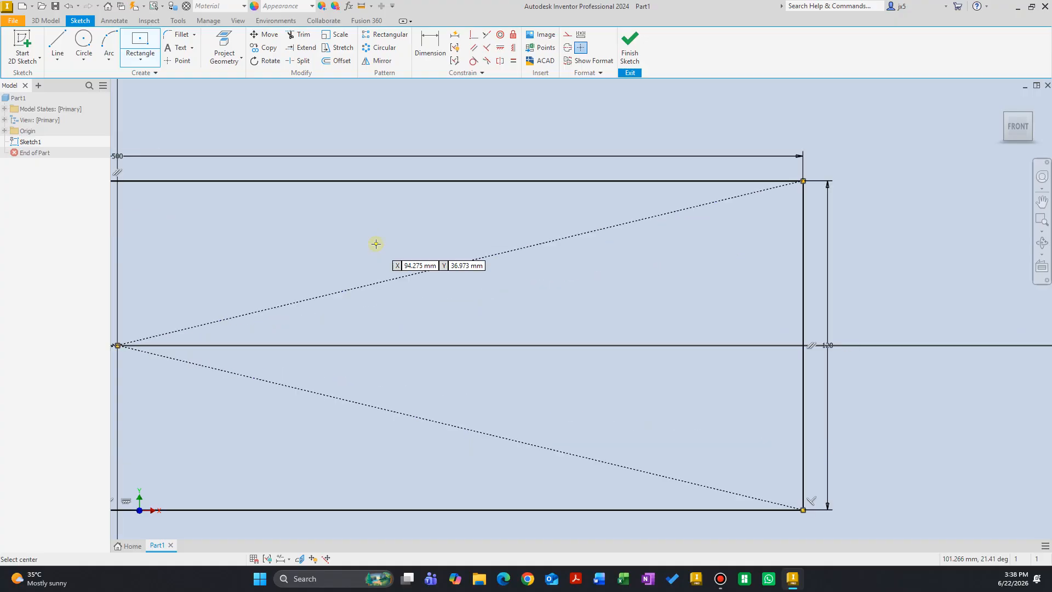
scroll(417, 233, "up", 2)
middle_click_drag(458, 223, 612, 276)
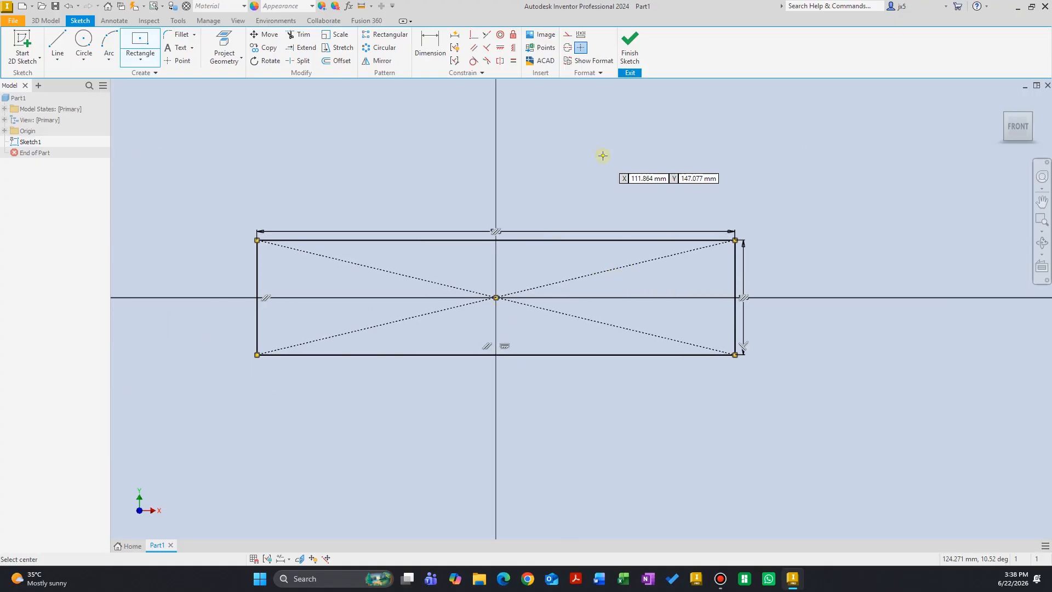
right_click(627, 130)
left_click(630, 162)
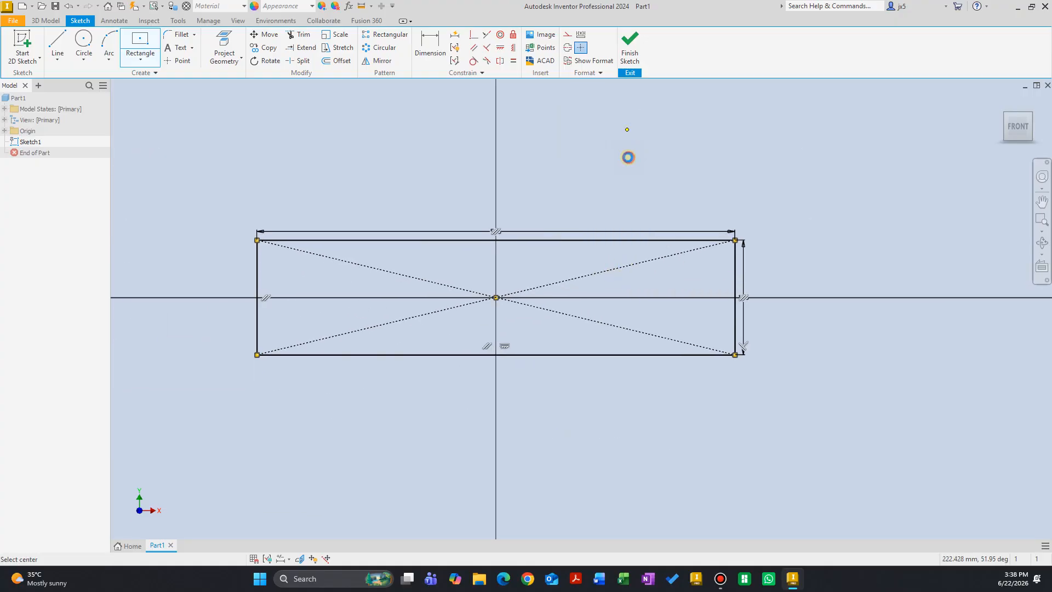
Step: Extrude the rectangle profile by 10 mm into a solid plate
scroll(637, 201, "up", 3)
middle_click_drag(637, 202, 453, 306)
right_click(661, 143)
left_click(694, 122)
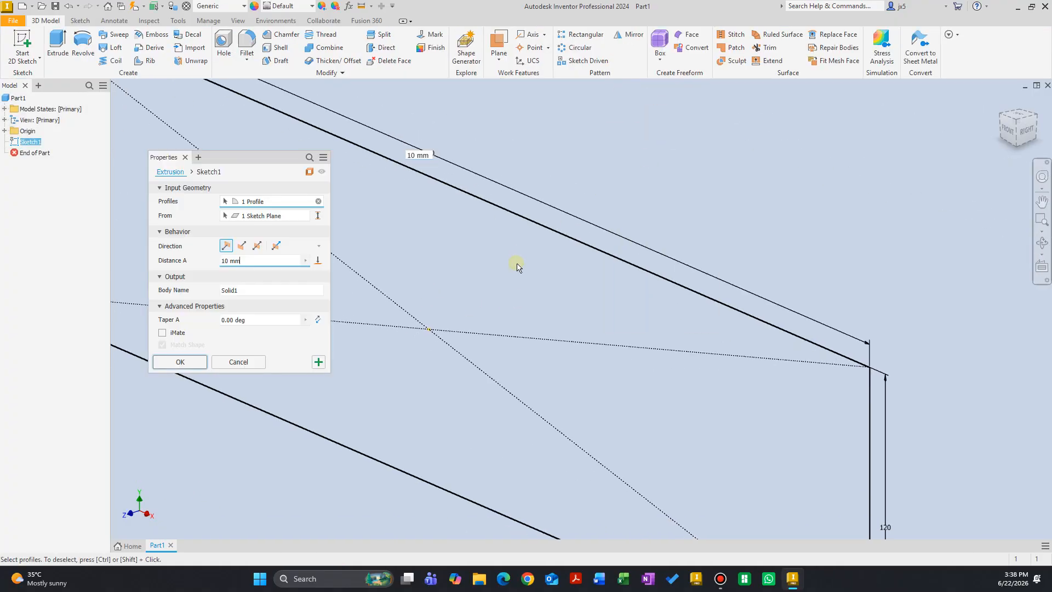
left_click(262, 258)
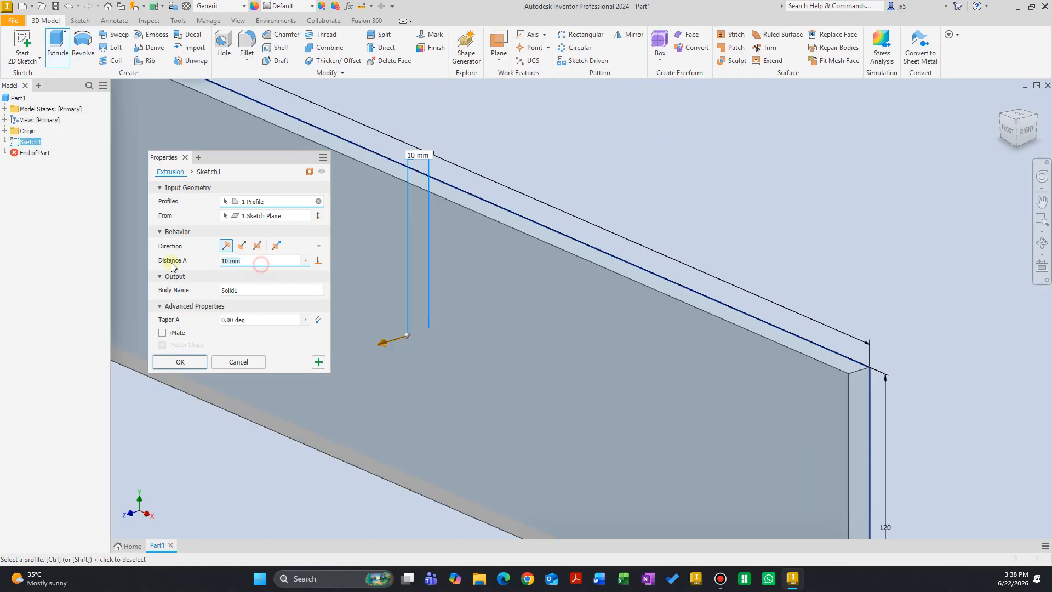
left_click(180, 362)
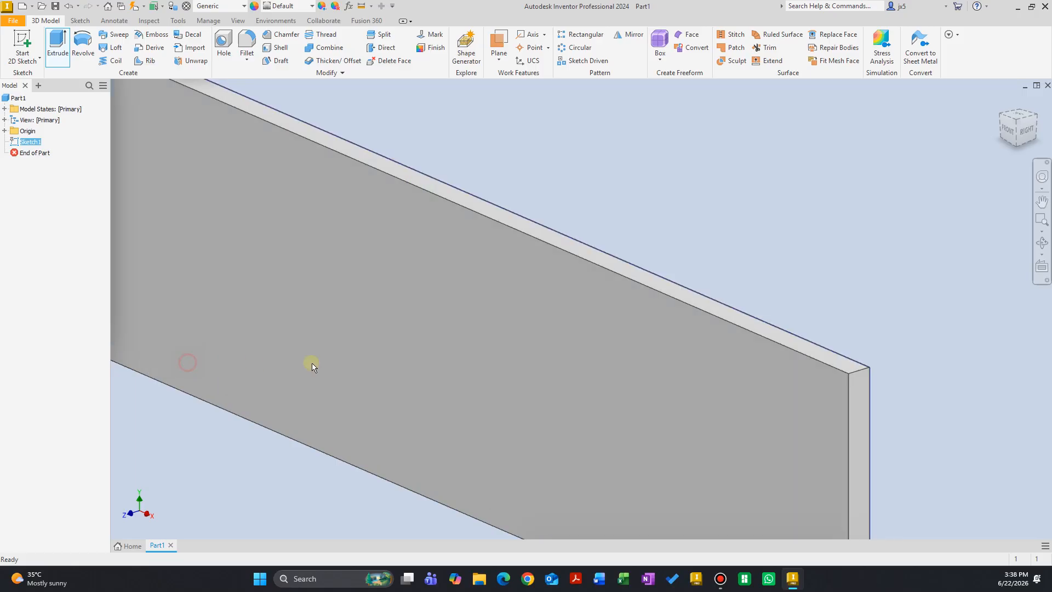
Step: Start a new 2D sketch on the plate's large front face
scroll(392, 373, "up", 3)
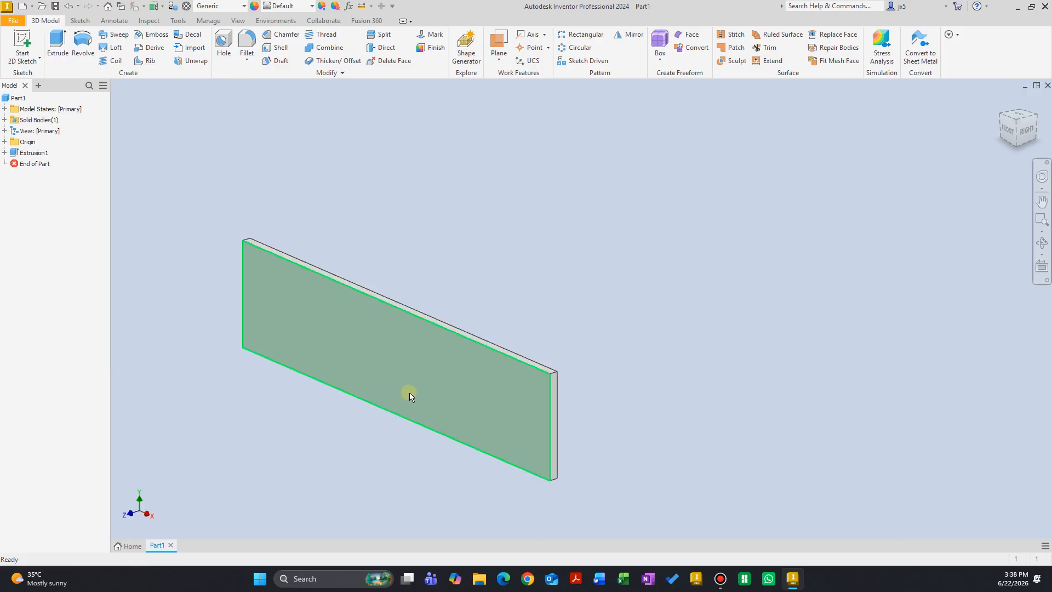
middle_click_drag(410, 392, 524, 314, "shift")
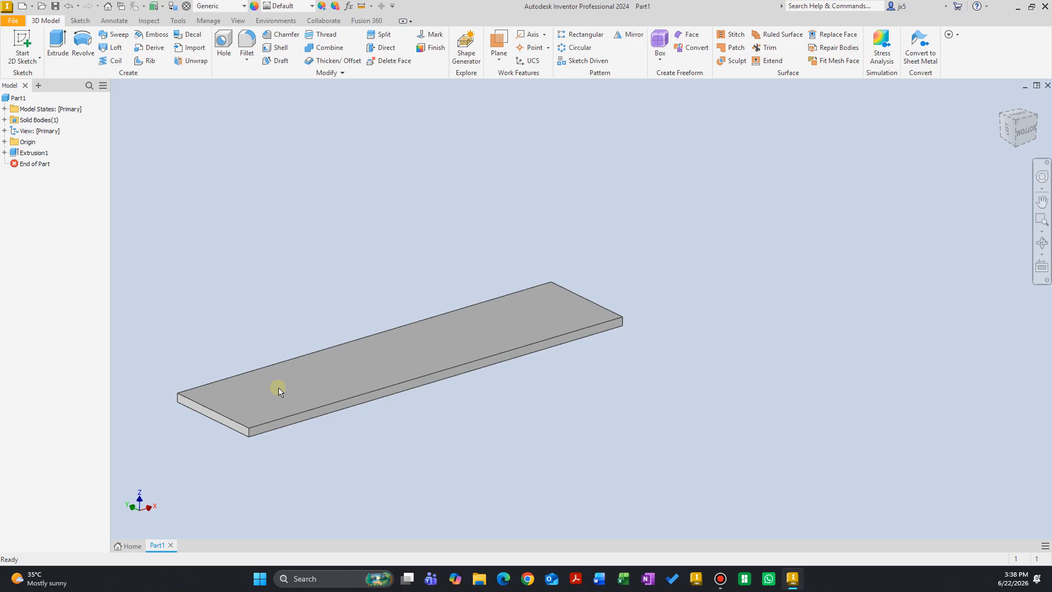
middle_click_drag(380, 314, 387, 207, "shift")
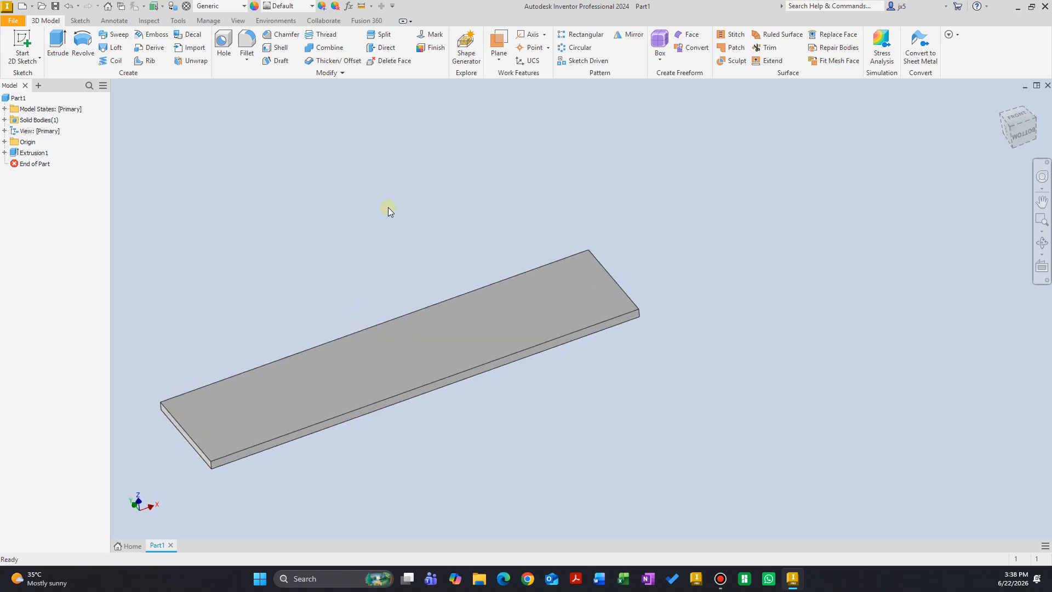
right_click(388, 210)
left_click(388, 240)
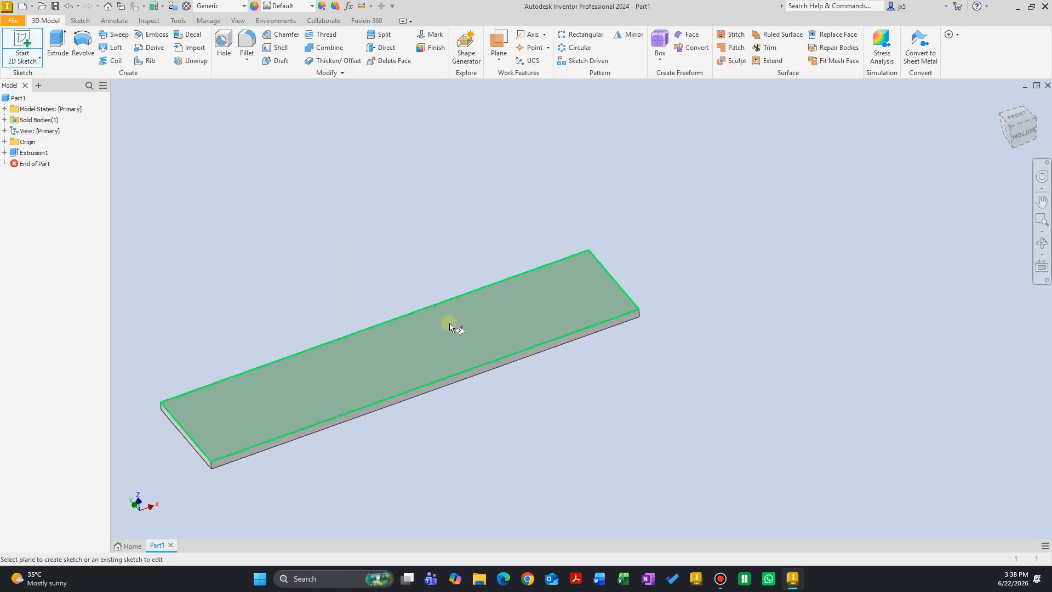
left_click(449, 323)
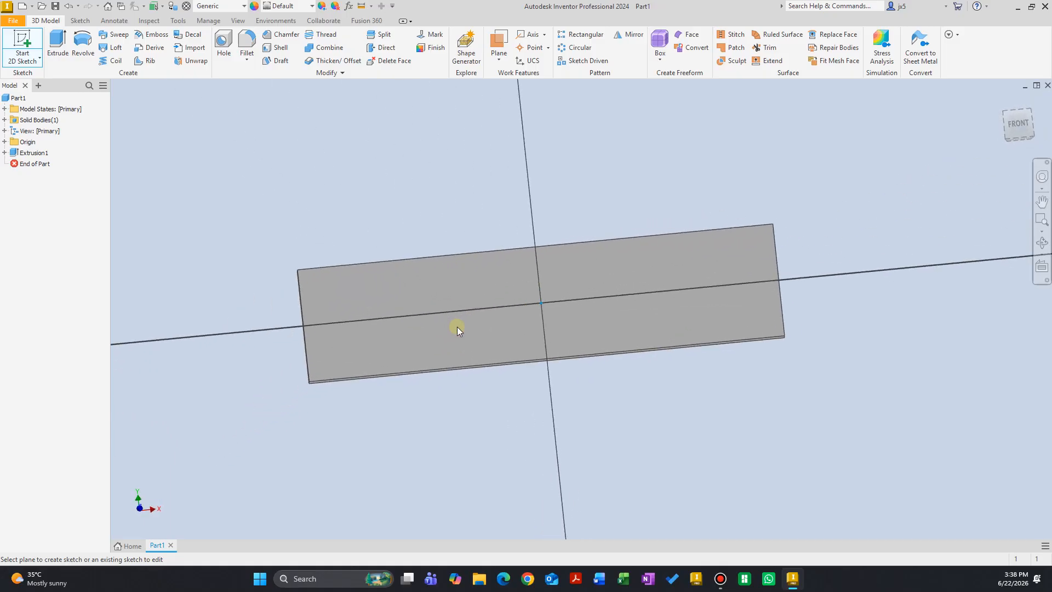
Step: Project the outline of the plate's front face into the sketch
right_click(555, 147)
left_click(614, 160)
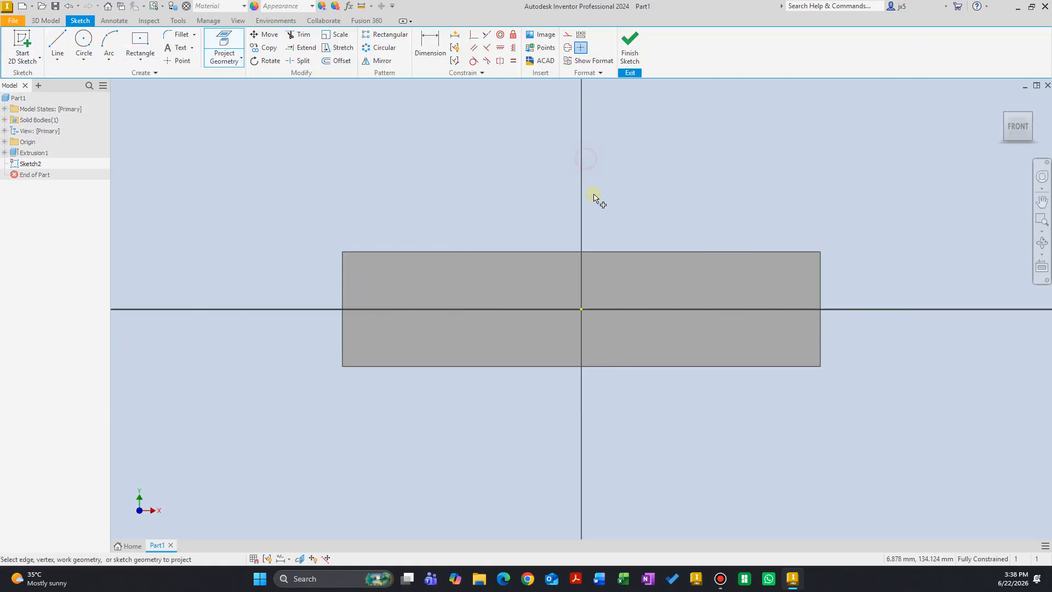
left_click(625, 283)
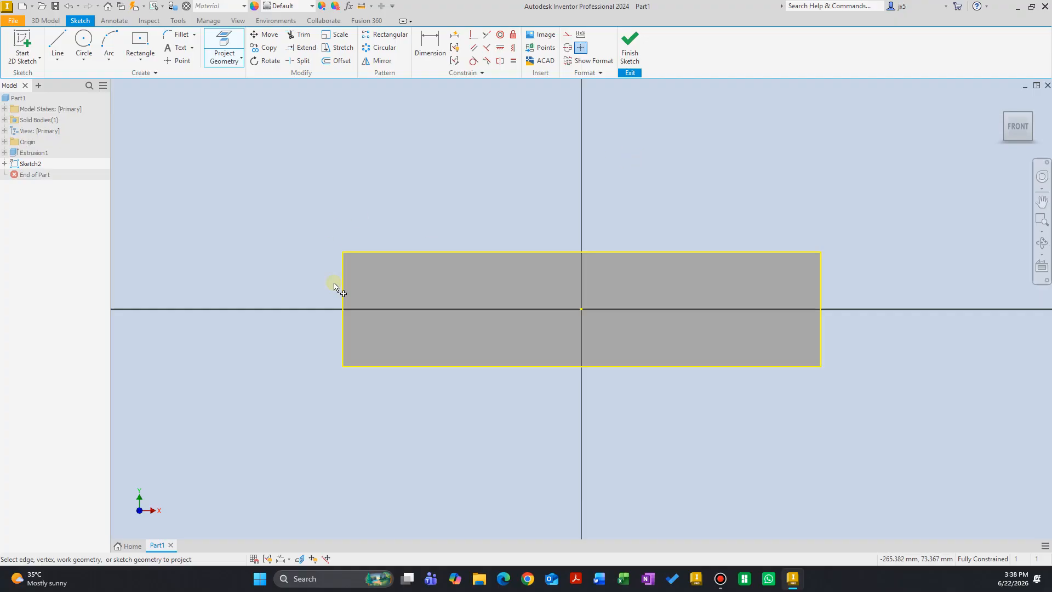
right_click(500, 151)
left_click(544, 144)
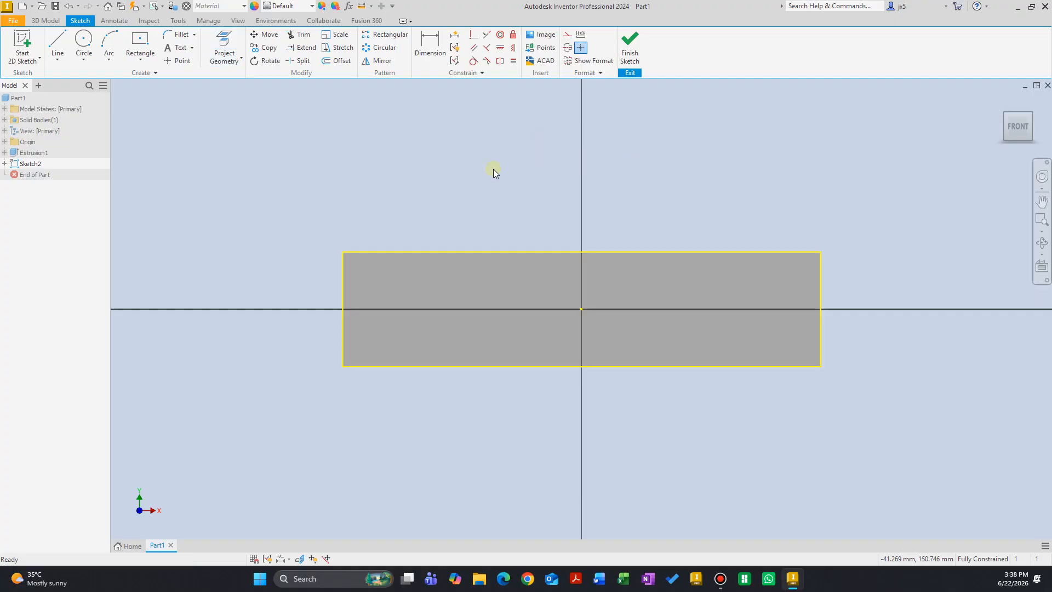
Step: Draw a horizontal line across the plate's full length, about 14 mm below its upper edge
right_click(433, 175)
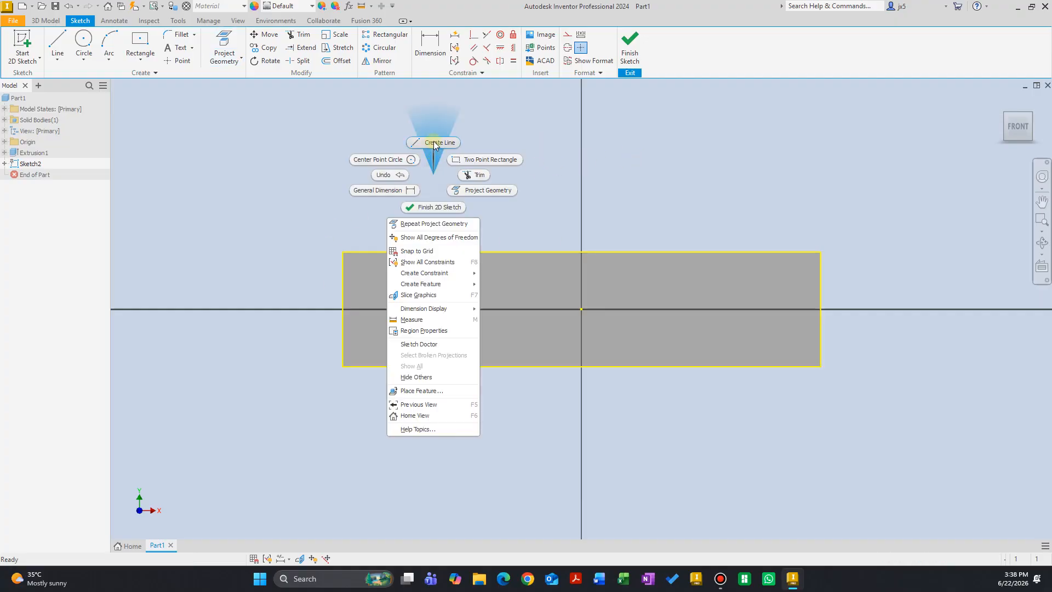
left_click(432, 142)
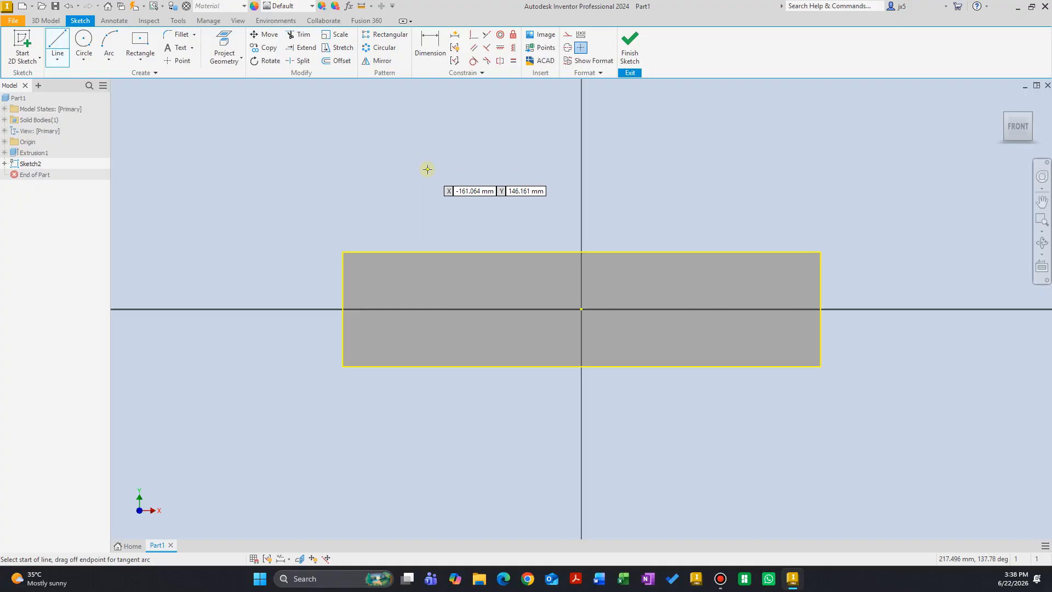
left_click(343, 265)
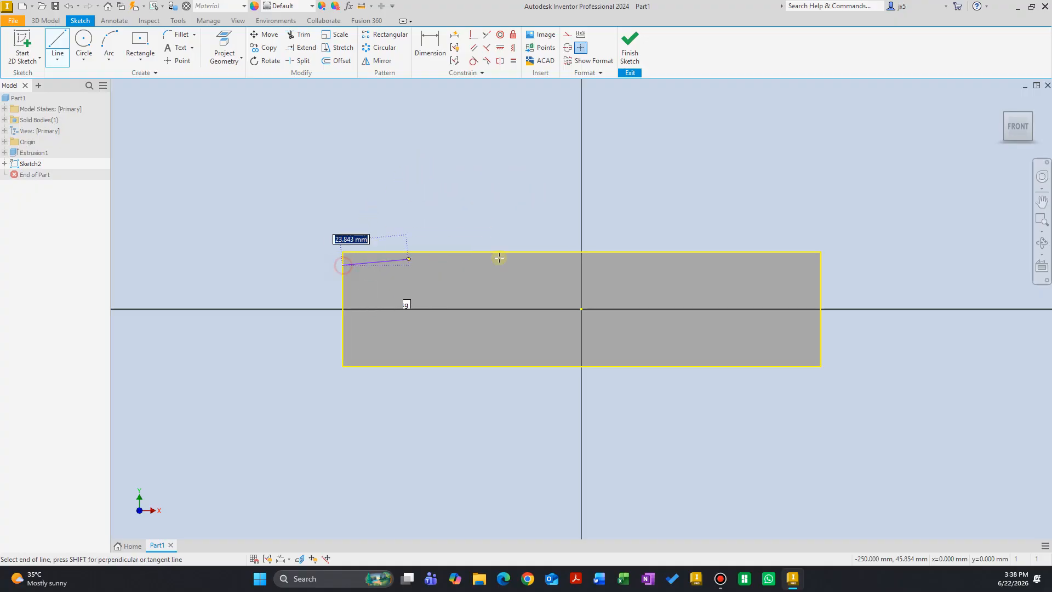
left_click(815, 265)
right_click(856, 210)
left_click(902, 210)
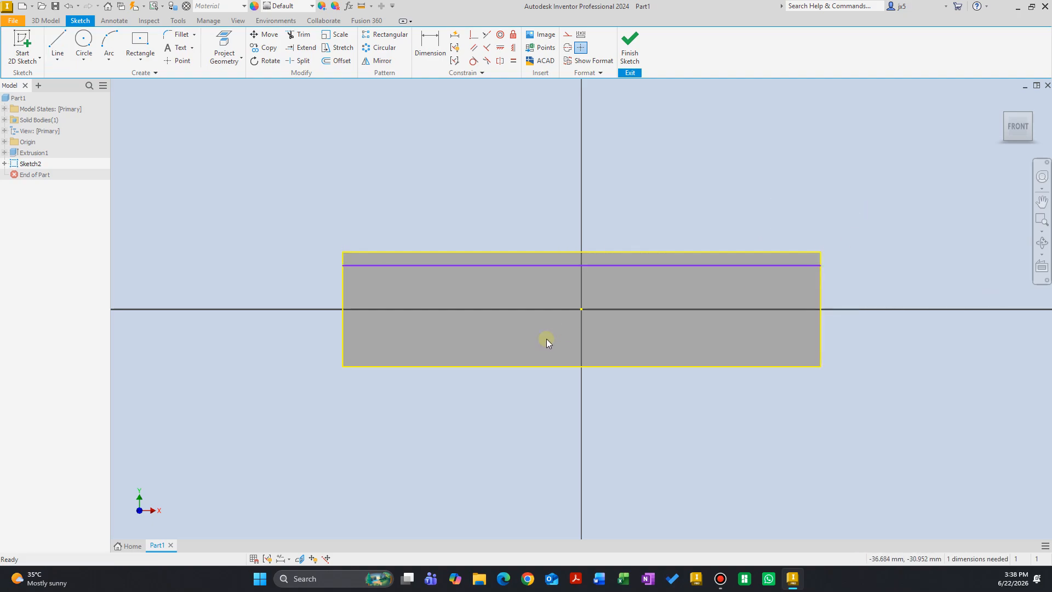
Step: Draw a second horizontal line across the plate's full length, just above its lower edge
right_click(386, 206)
left_click(389, 159)
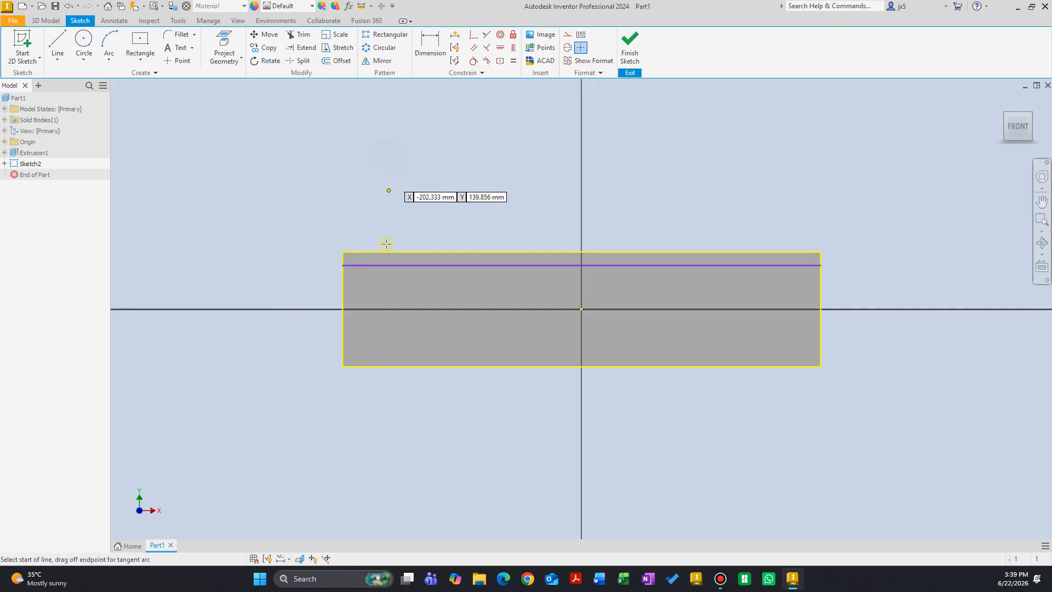
left_click(345, 349)
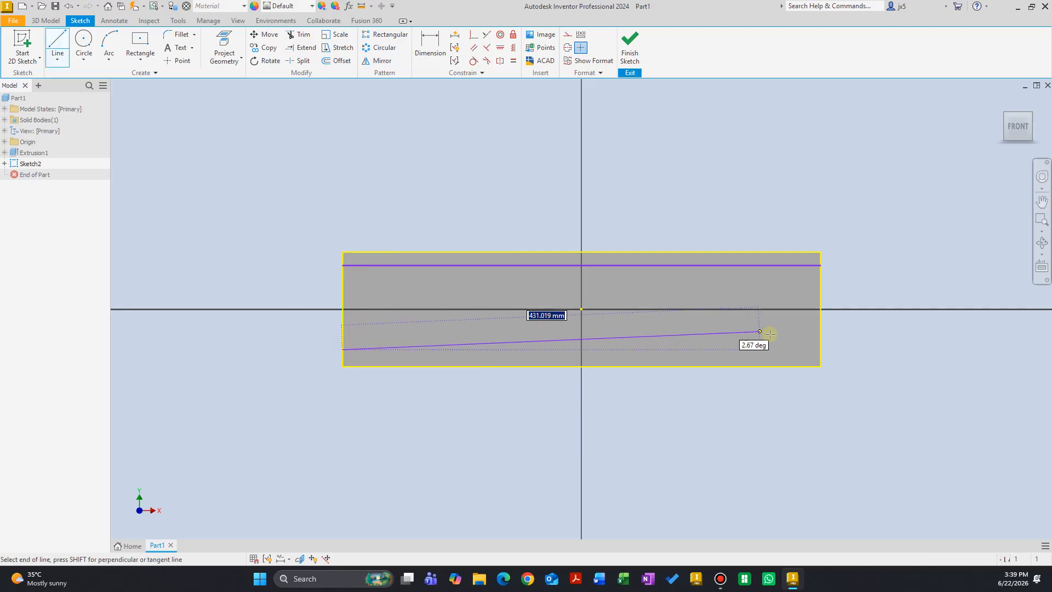
double_click(820, 348)
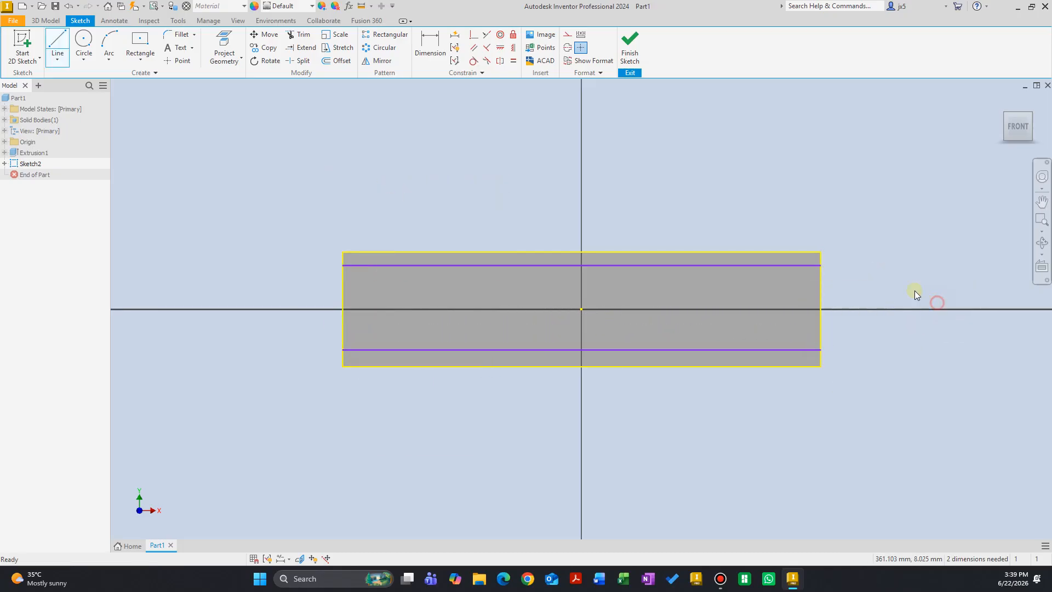
Step: Dimension the distance between the plate's upper edge and the upper line as 10 mm
right_click(863, 200)
left_click(837, 202)
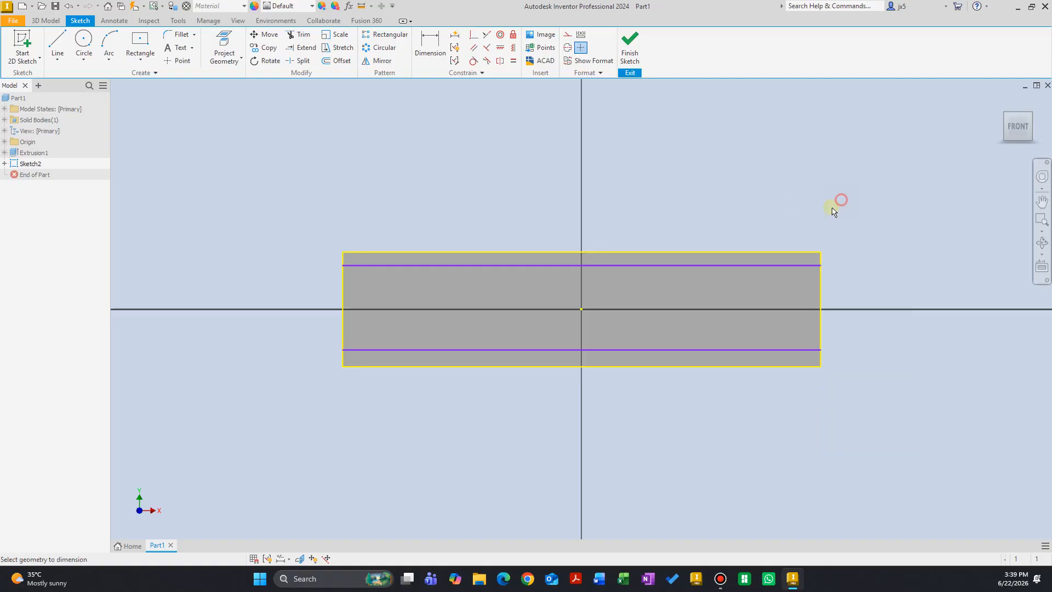
left_click(787, 253)
left_click(778, 266)
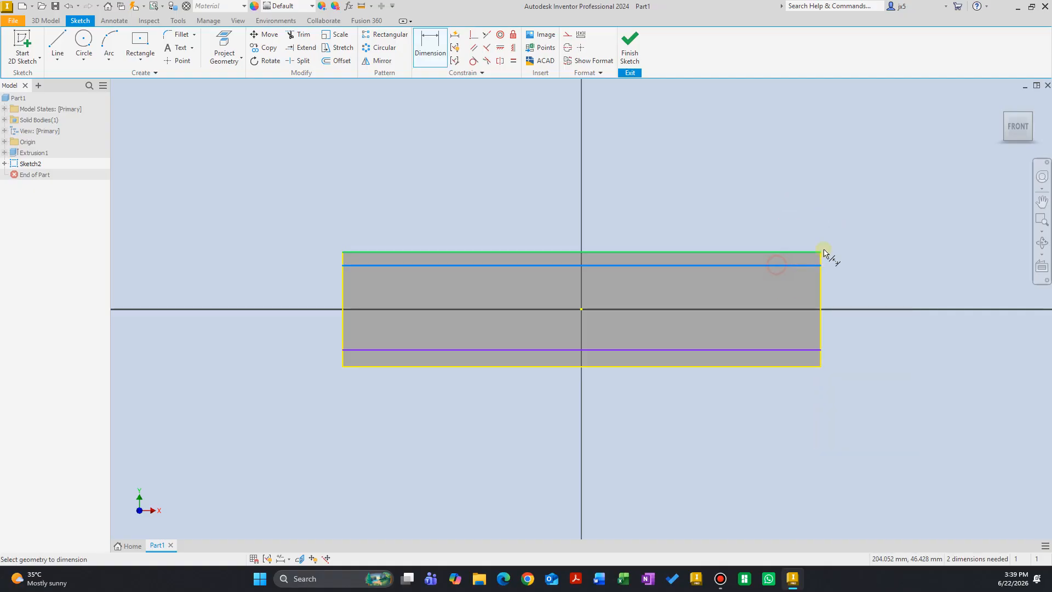
left_click(858, 211)
type("1")
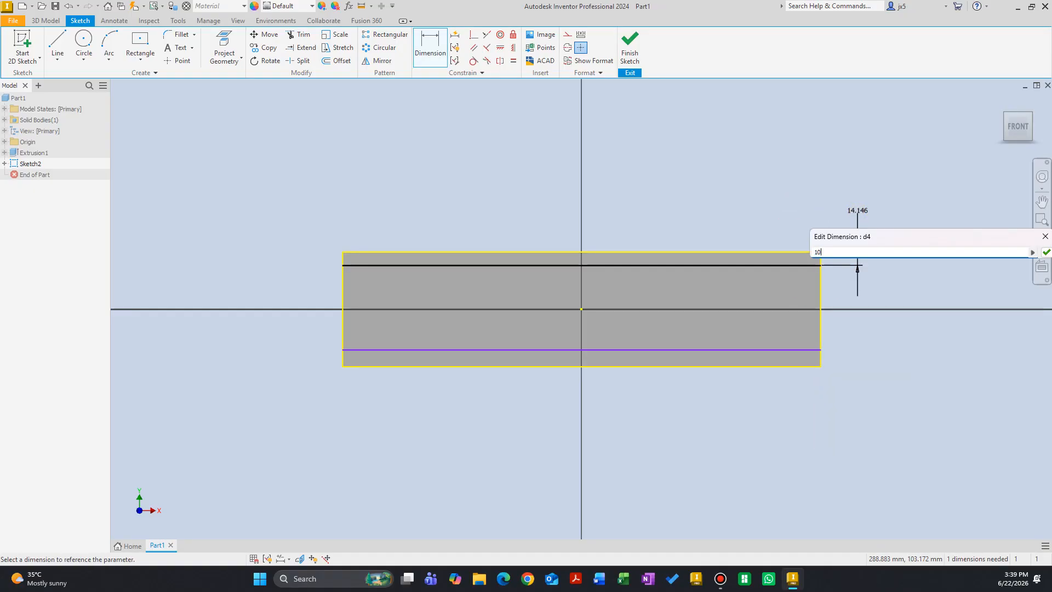
type("0")
key("Return")
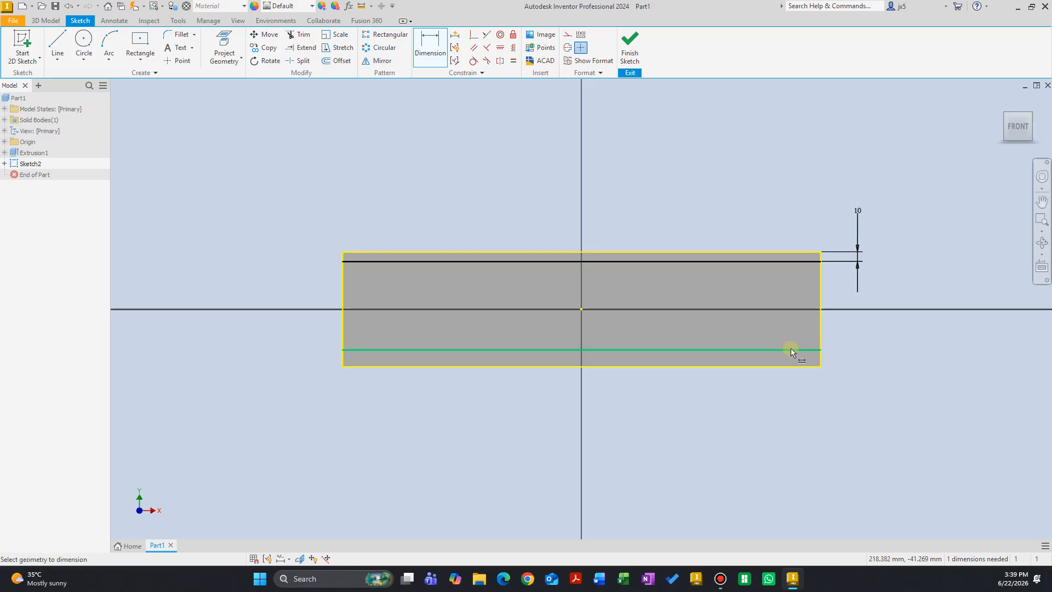
Step: Dimension the lower line's distance from the plate's lower edge, linking it to the upper 10 mm dimension, and finish the sketch
left_click(791, 350)
left_click(800, 365)
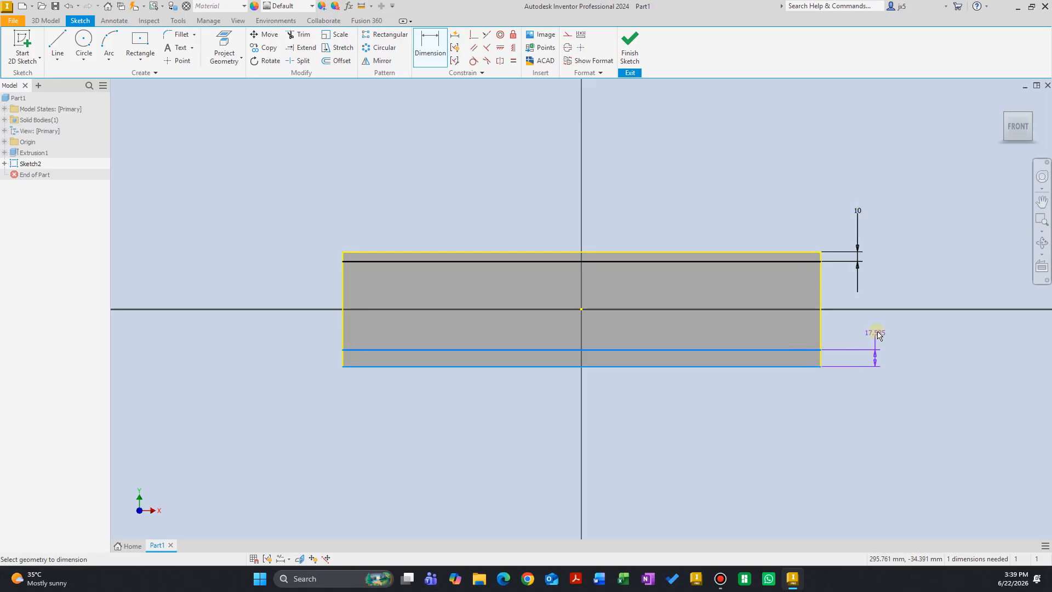
left_click(882, 324)
left_click(857, 210)
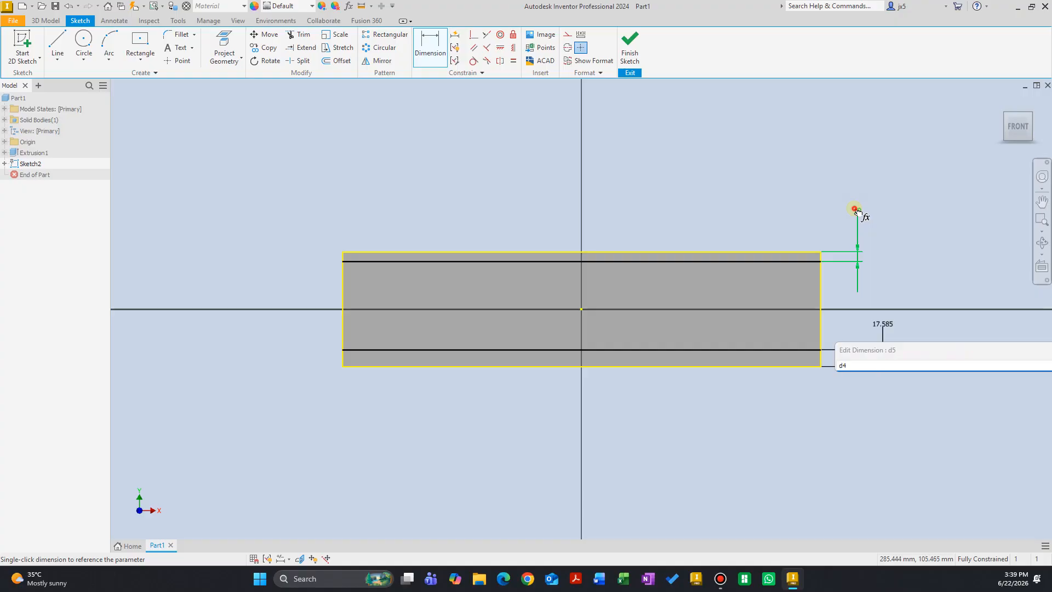
left_click_drag(895, 351, 627, 419)
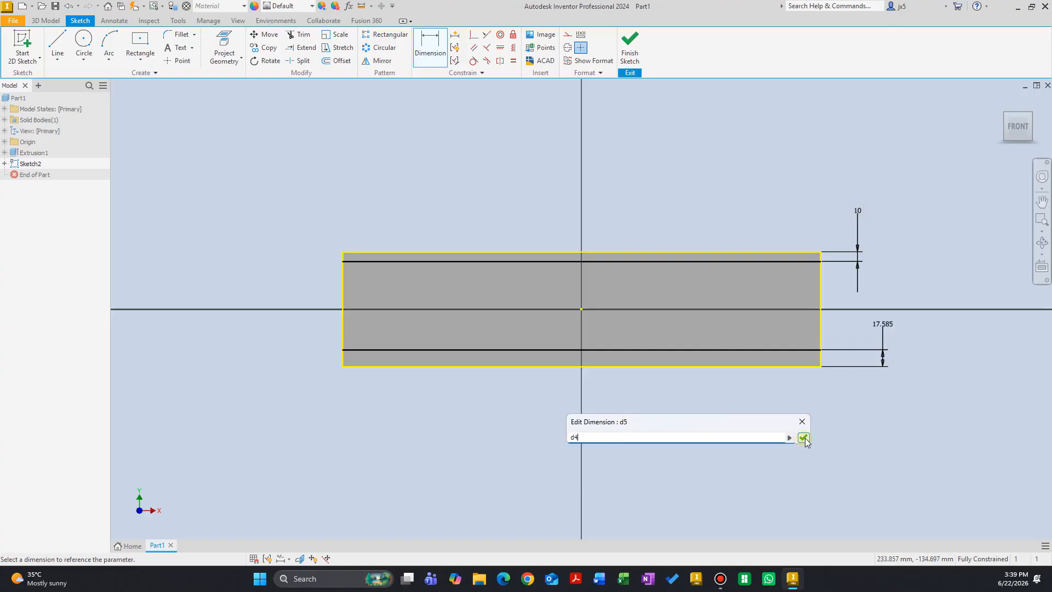
left_click(803, 437)
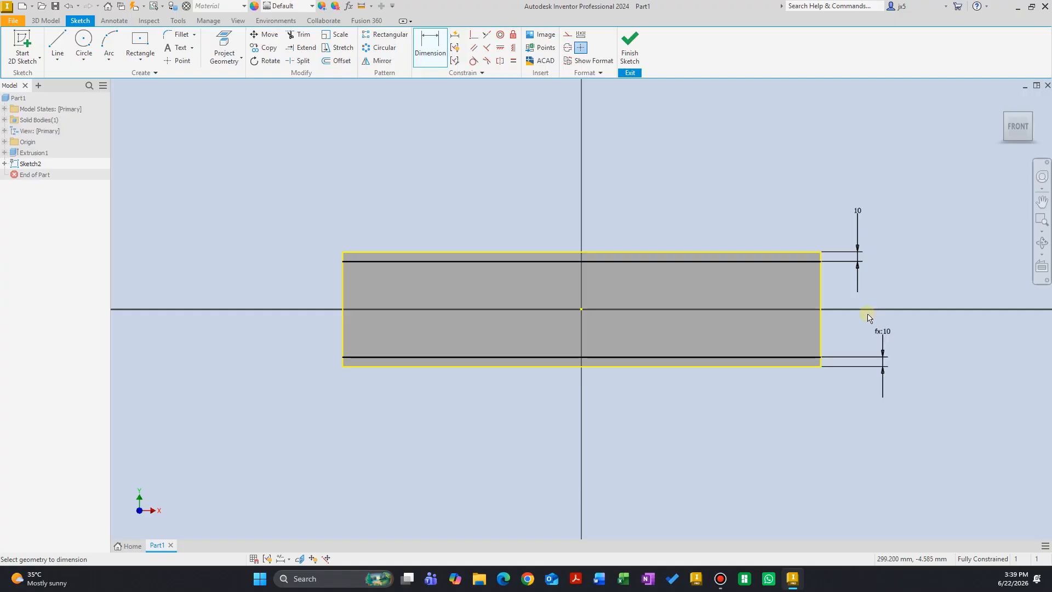
left_click(629, 49)
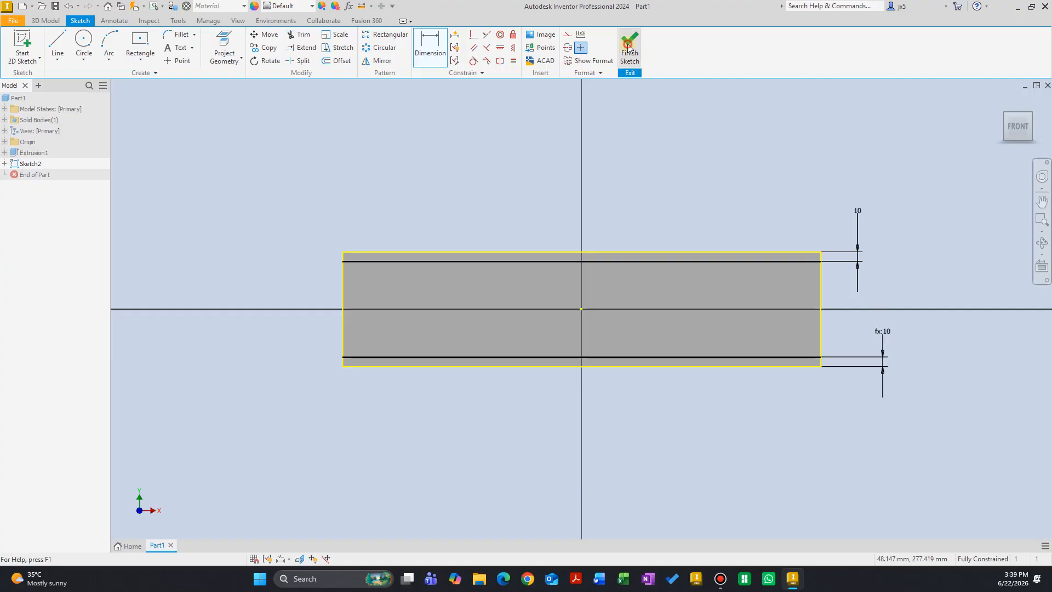
Step: Extrude the two narrow strips along the plate's long edges by 20 mm, joined to the plate, as side rails
right_click(621, 167)
left_click(648, 152)
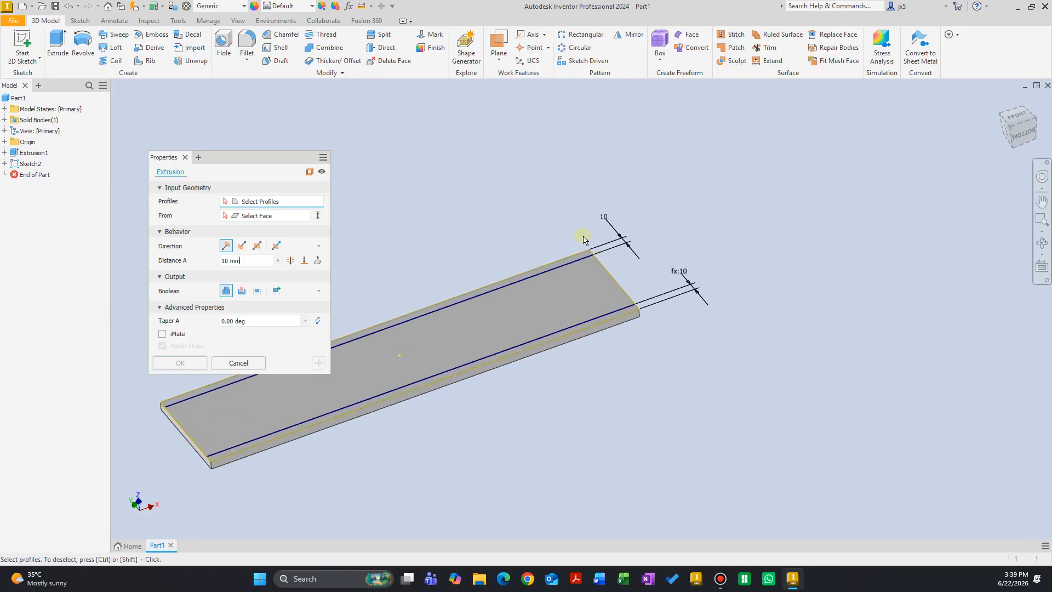
scroll(595, 299, "up", 5)
scroll(674, 412, "down", 2)
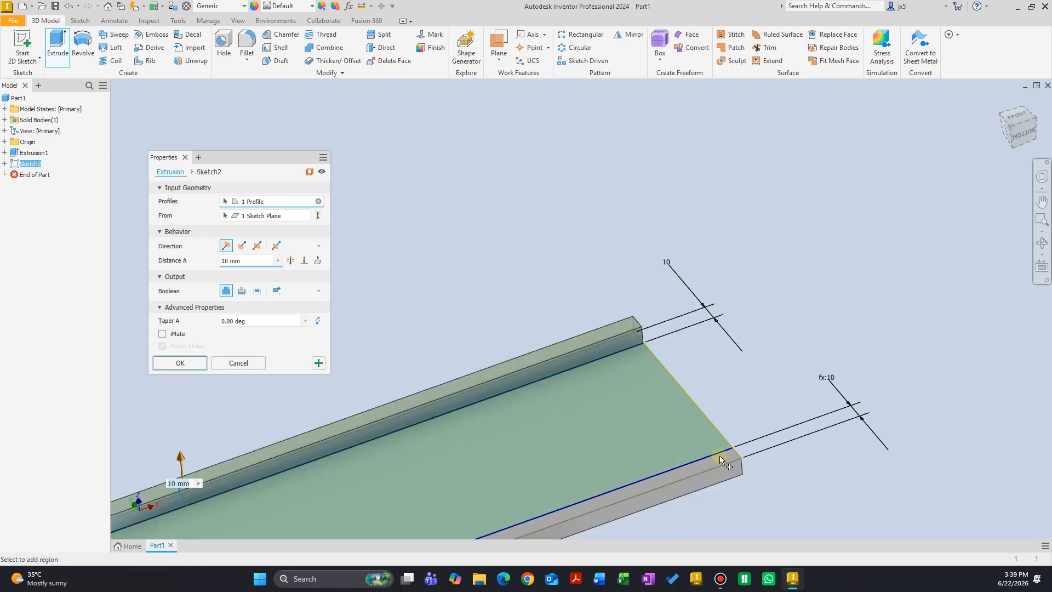
scroll(718, 454, "up", 3)
left_click(734, 454)
left_click(253, 262)
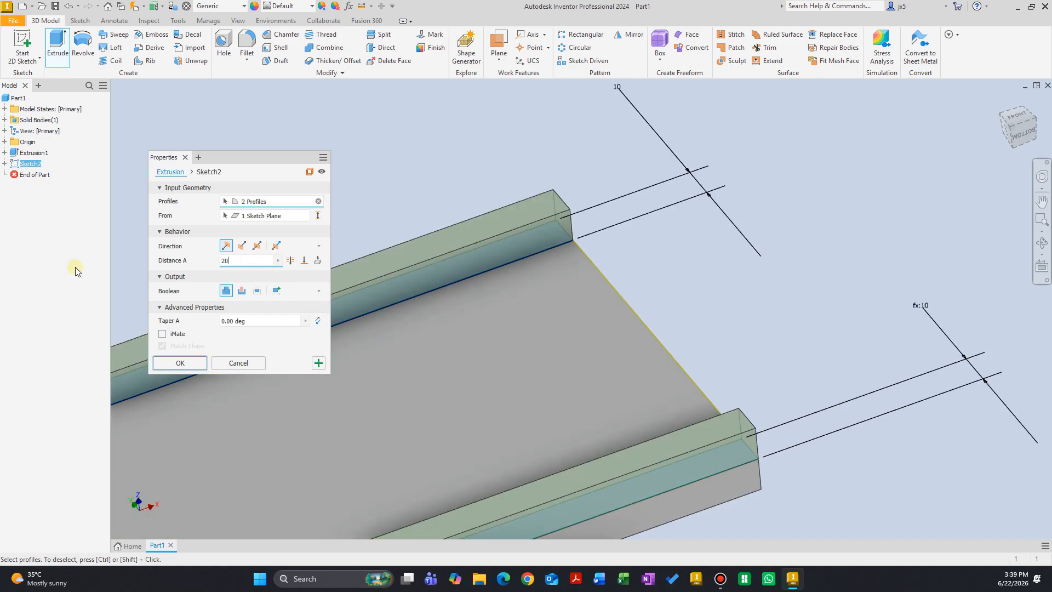
key("Return")
scroll(337, 364, "down", 3)
middle_click_drag(337, 364, 659, 274)
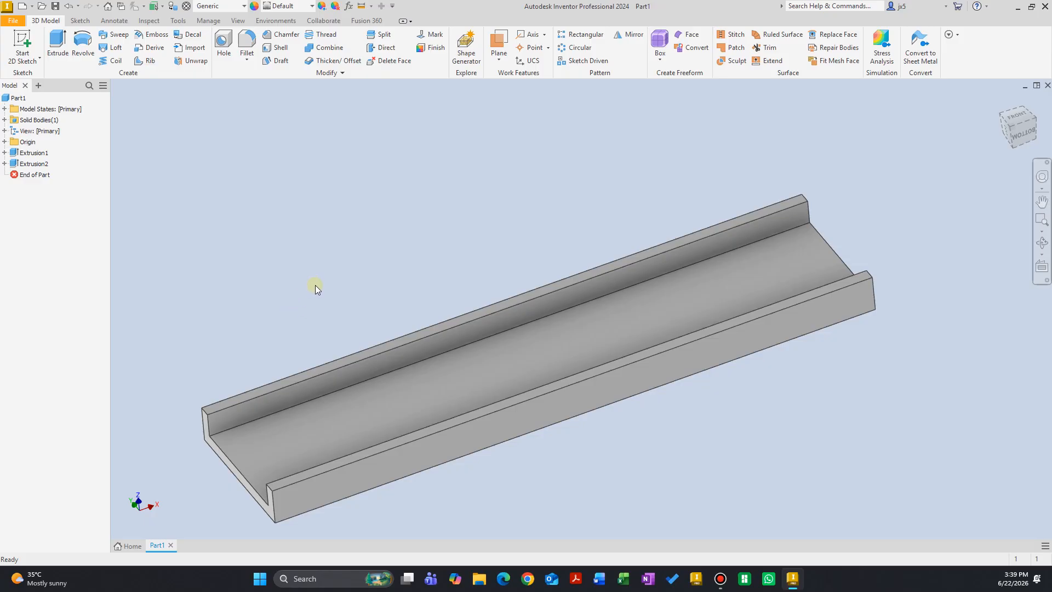
scroll(319, 278, "up", 3)
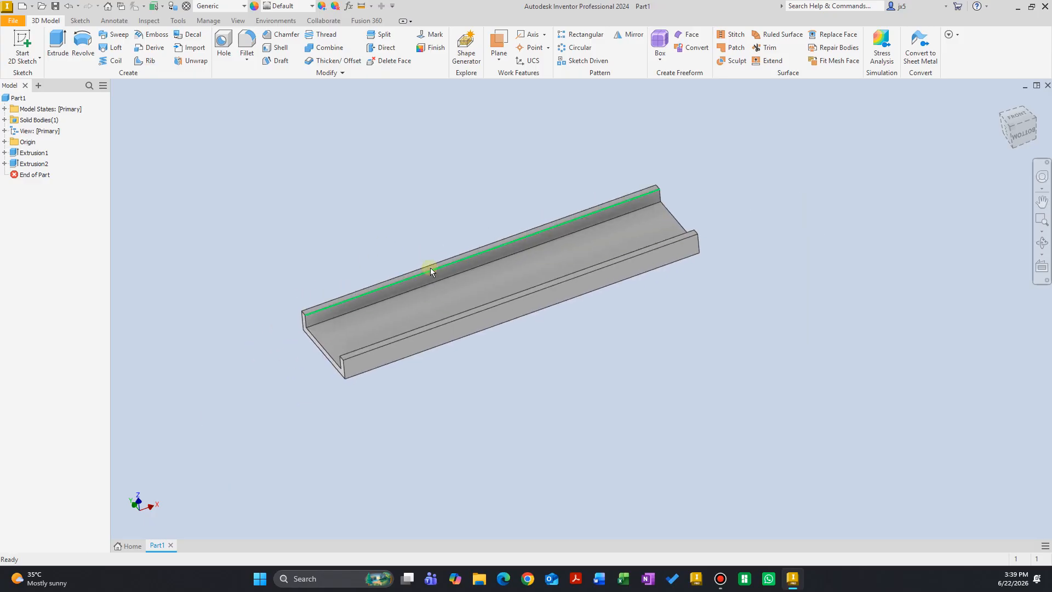
middle_click_drag(365, 254, 359, 279)
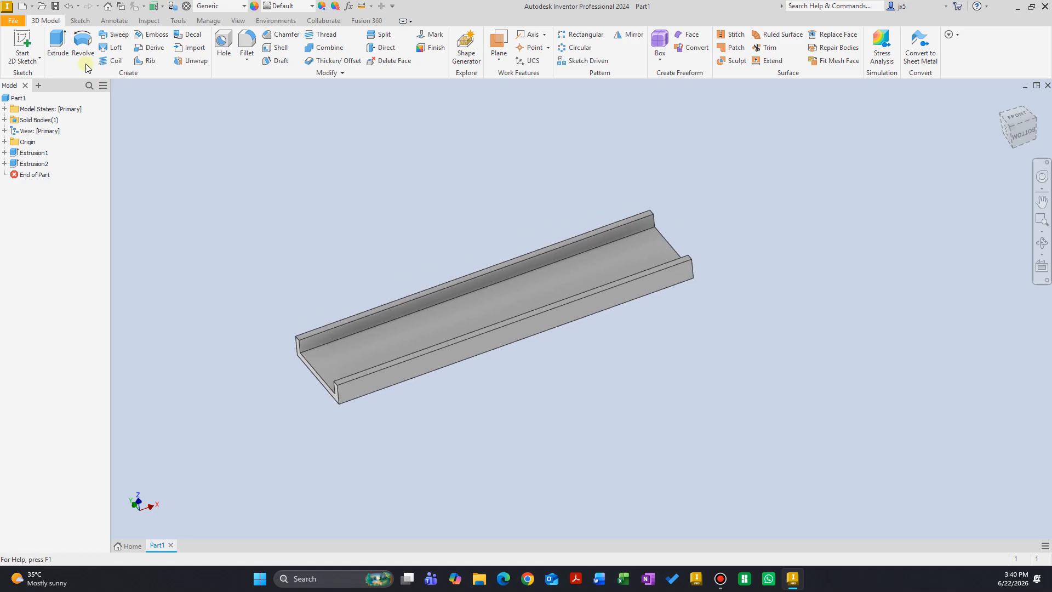
Step: Create a new part file and start a 2D sketch on the front origin plane
left_click(32, 6)
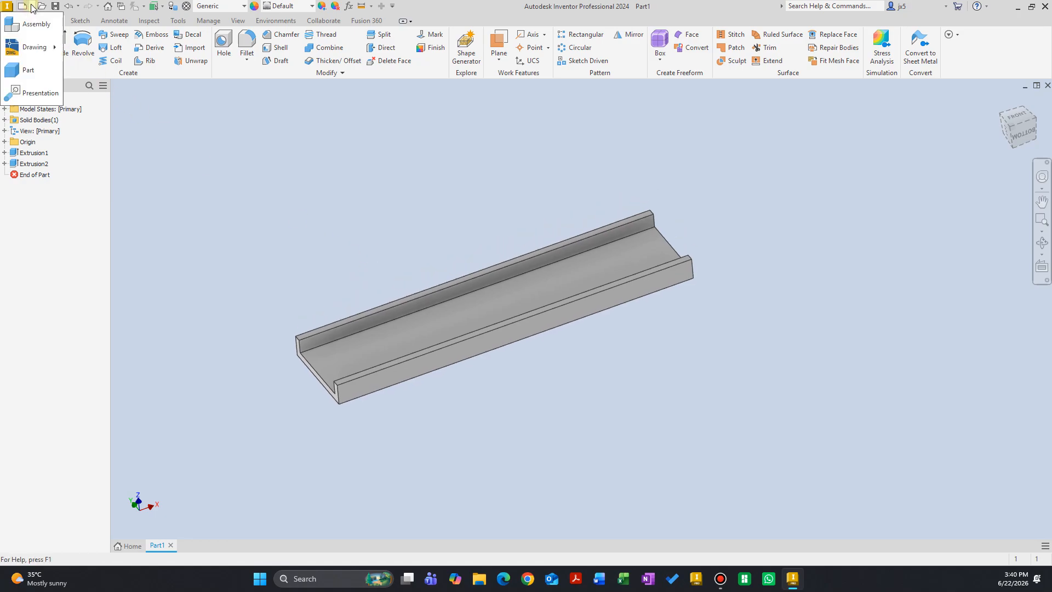
left_click(42, 67)
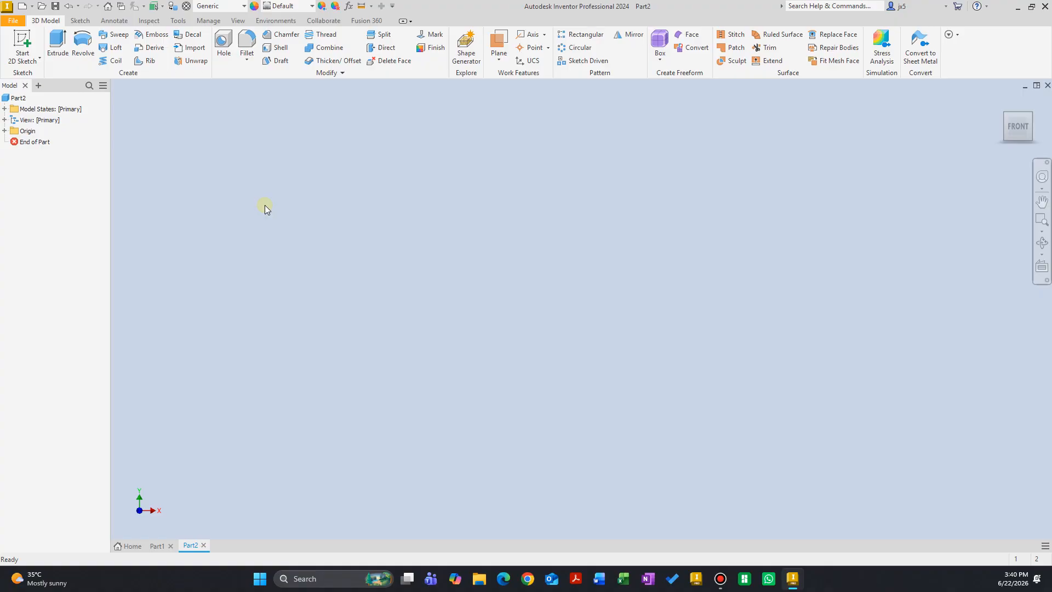
key("s")
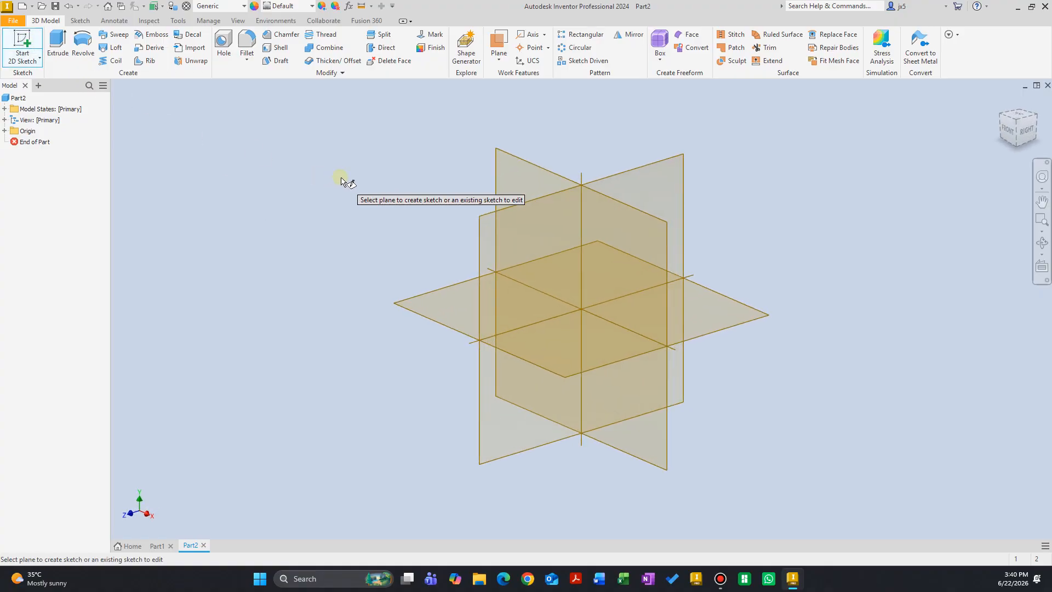
left_click(499, 158)
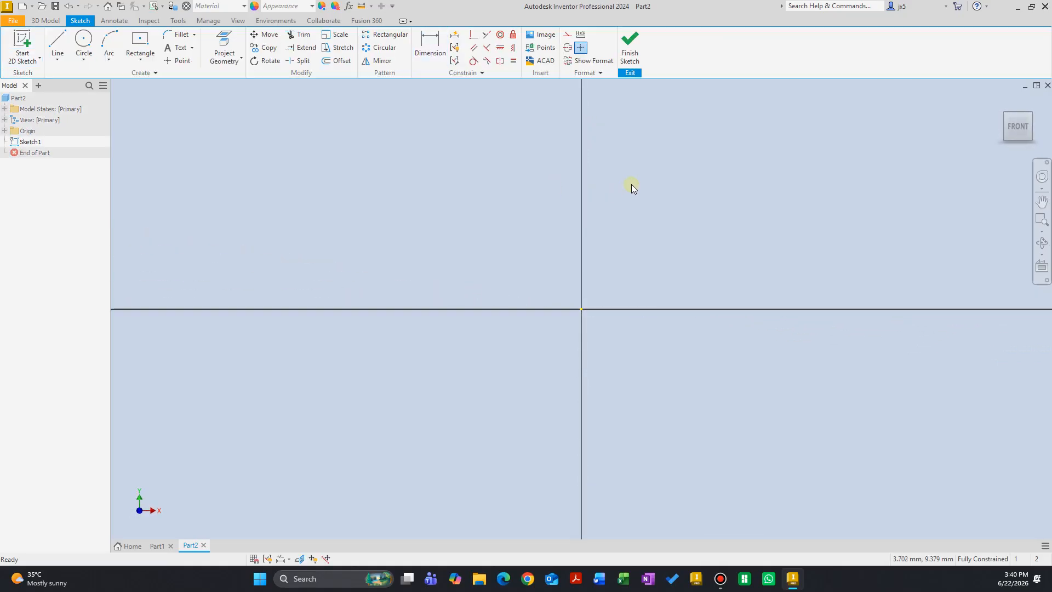
Step: Draw a two-point center rectangle about 32 by 23 mm centred on the origin, and finish the sketch
right_click(711, 191)
left_click(739, 176)
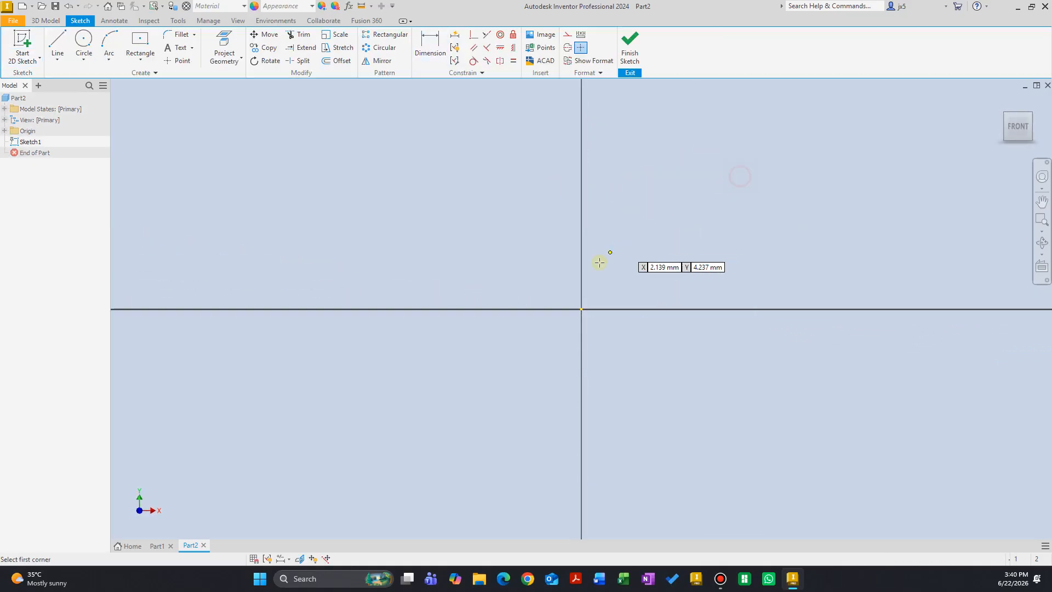
left_click(140, 59)
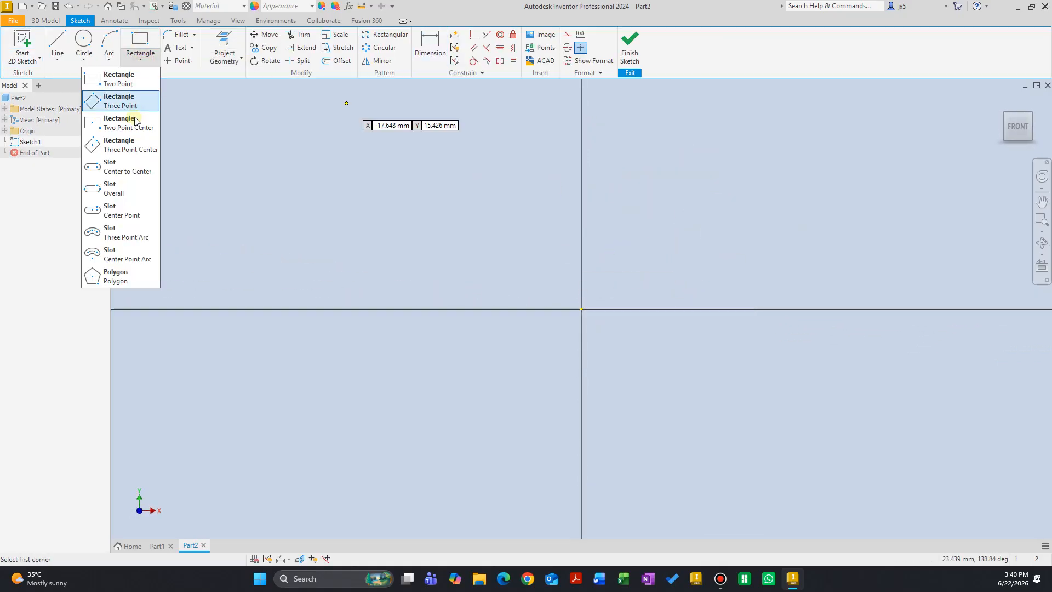
left_click(131, 122)
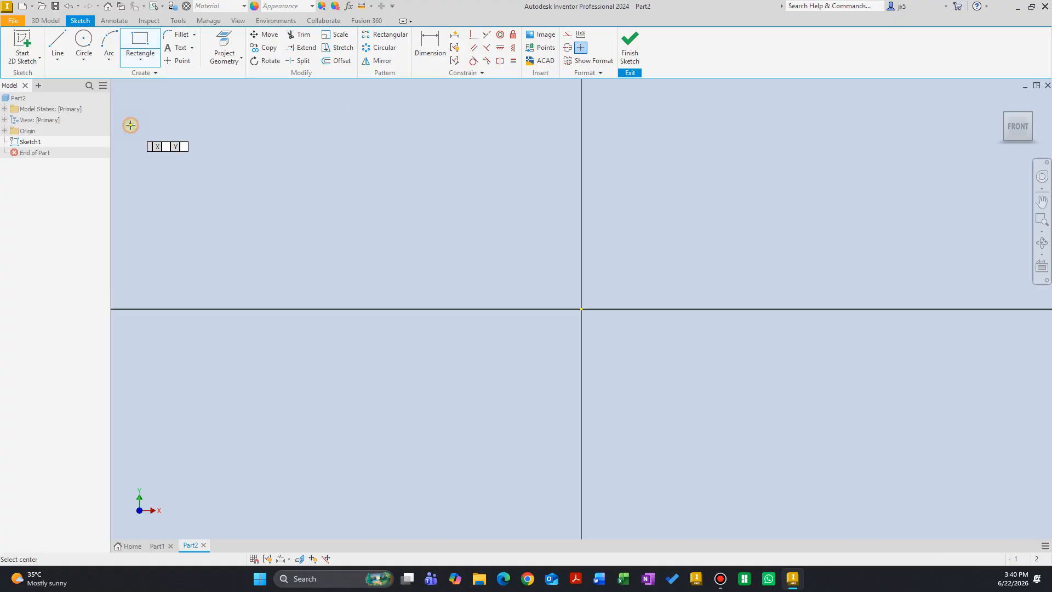
left_click(585, 308)
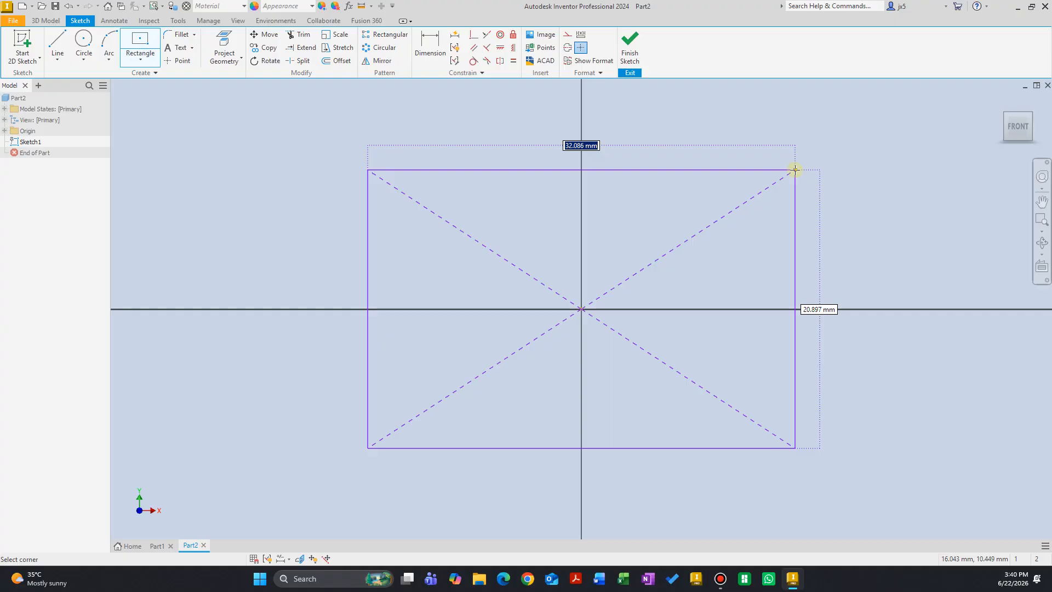
left_click(796, 153)
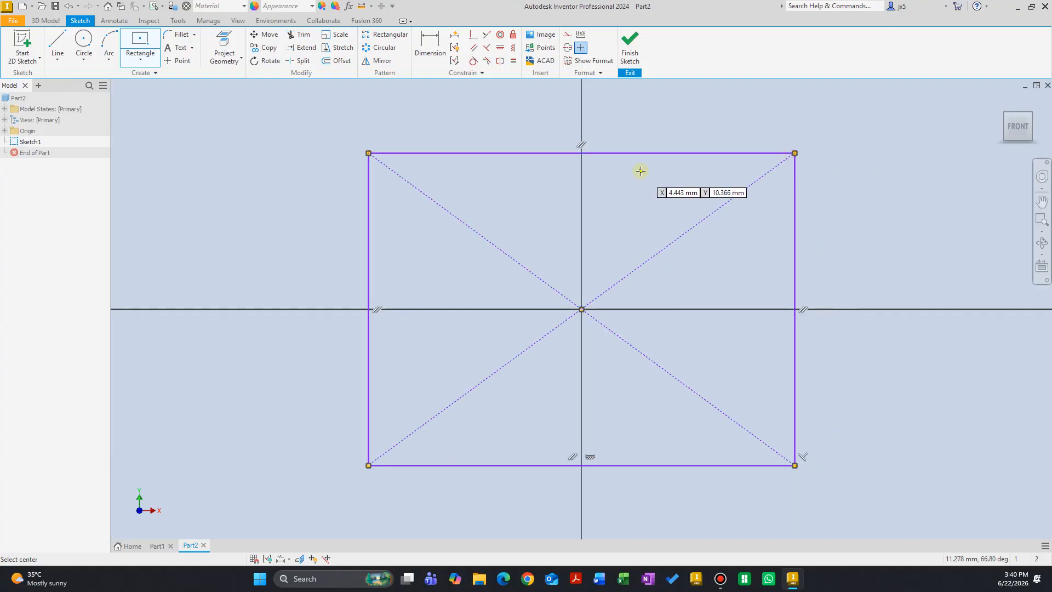
left_click(629, 45)
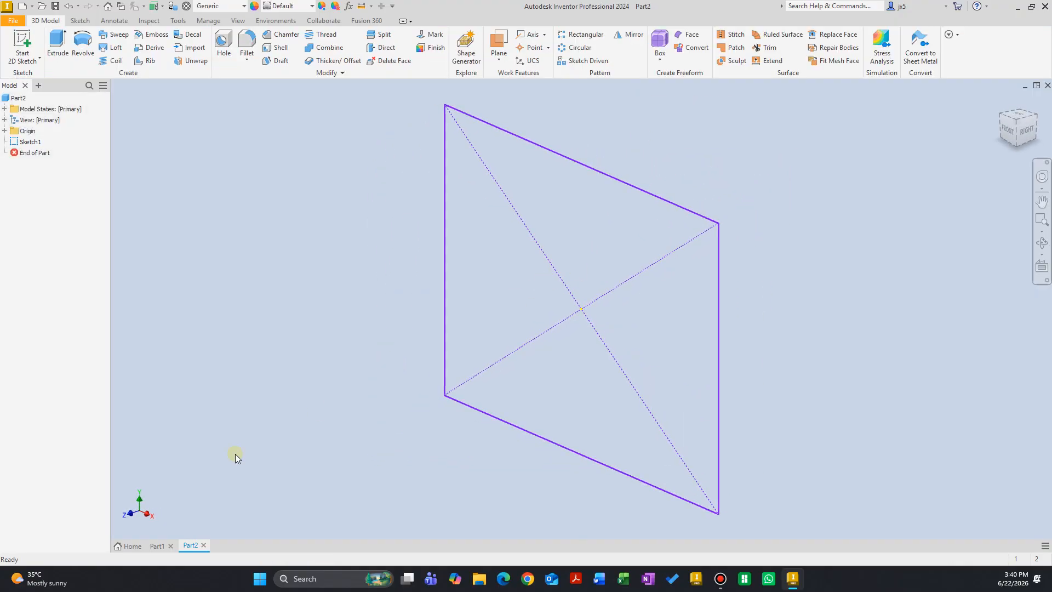
Step: Return to the channel part and measure the distance between the inner faces of its two side rails
left_click(158, 546)
scroll(337, 340, "up", 5)
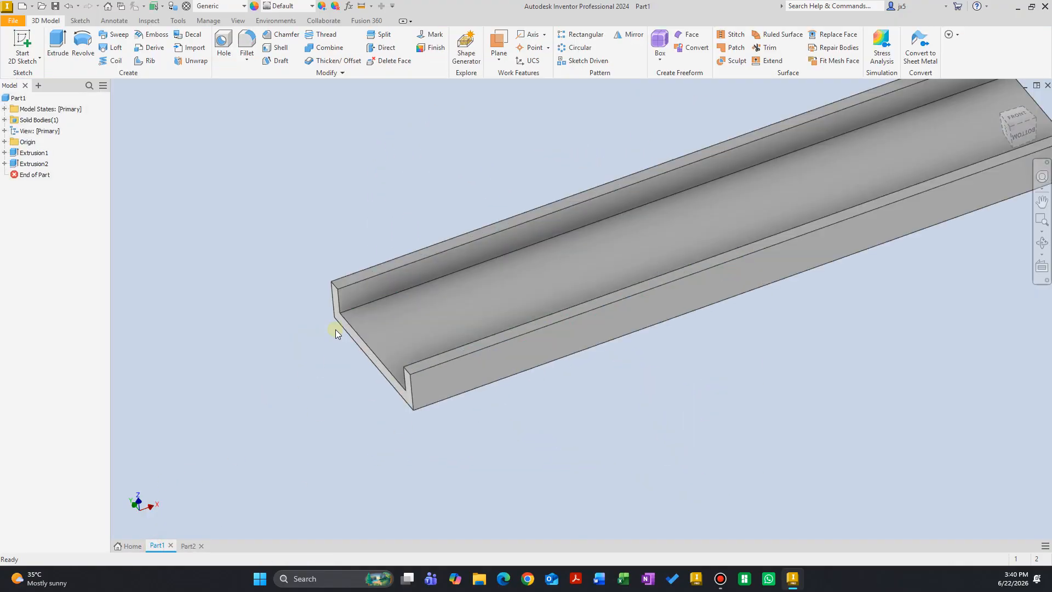
right_click(416, 195)
left_click(378, 175)
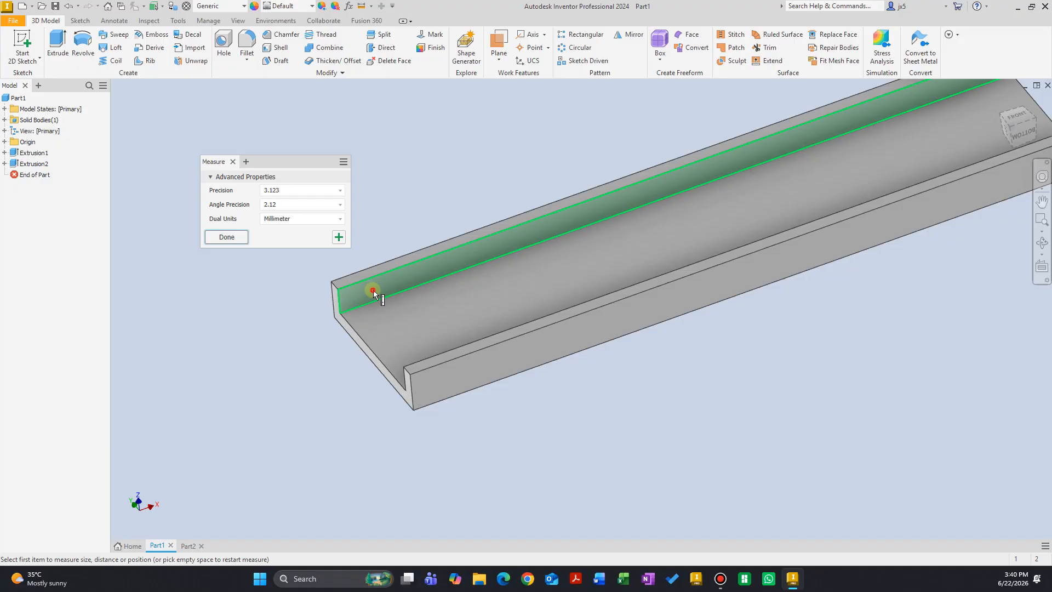
left_click(373, 291)
middle_click_drag(467, 377, 605, 414, "shift")
scroll(844, 361, "up", 3)
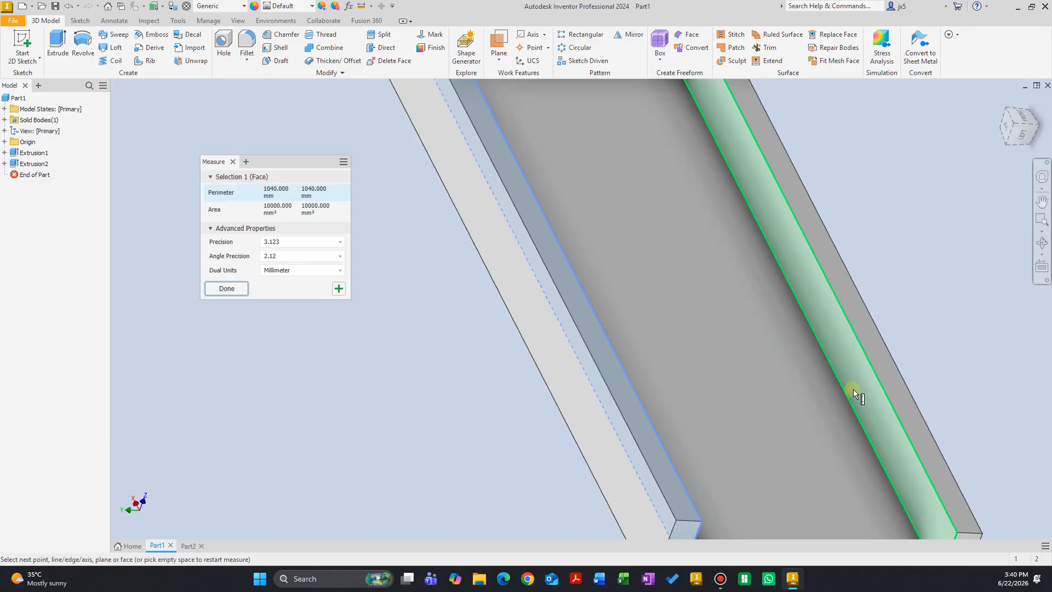
left_click(853, 392)
scroll(798, 469, "down", 4)
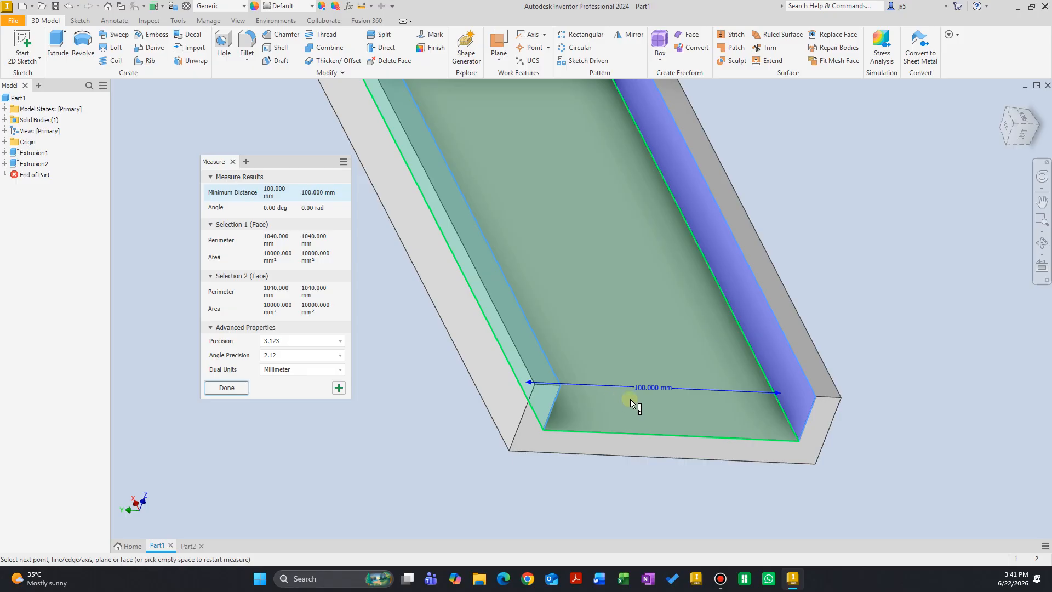
left_click(226, 387)
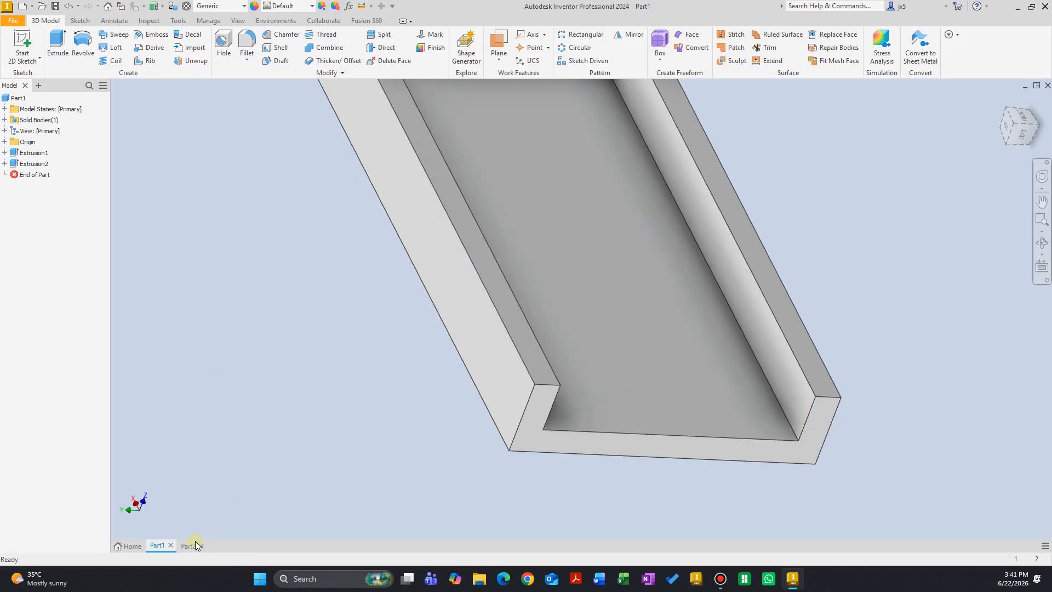
Step: Reopen the rectangle sketch in the second part and dimension the rectangle's height as 99 mm
left_click(189, 546)
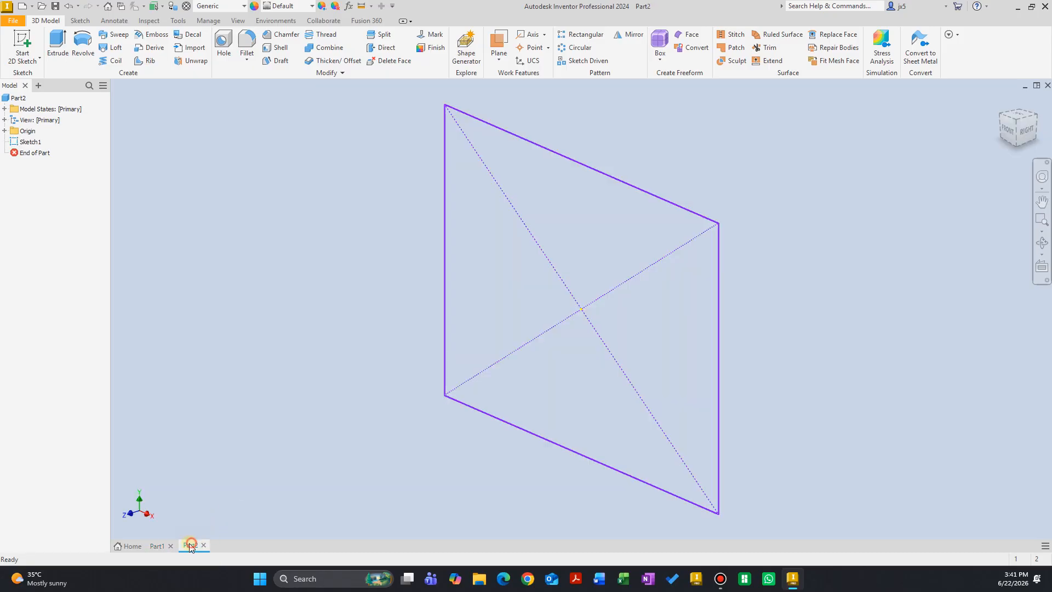
double_click(12, 144)
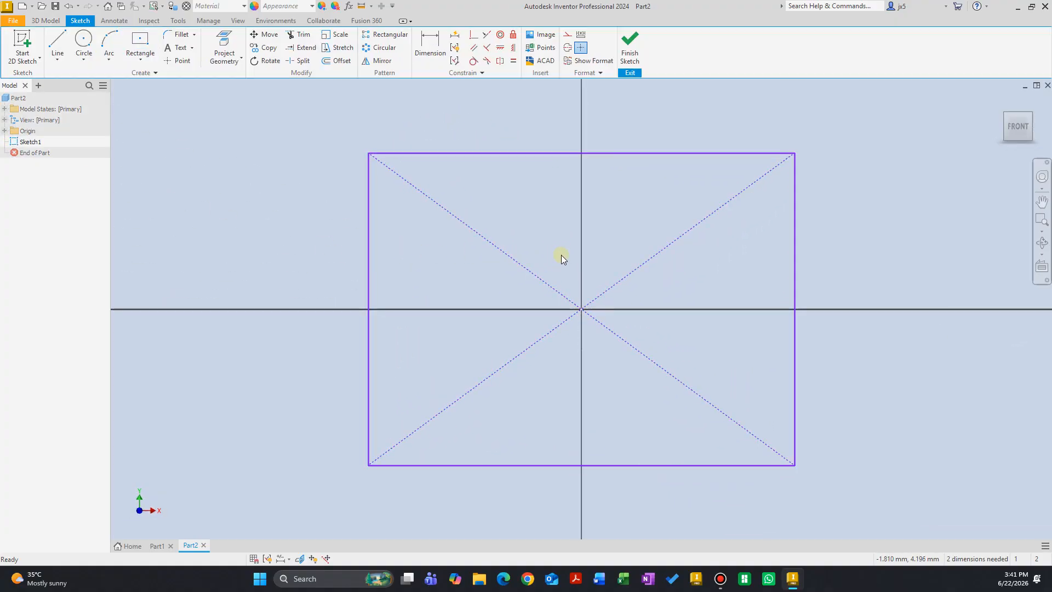
right_click(856, 98)
left_click(831, 113)
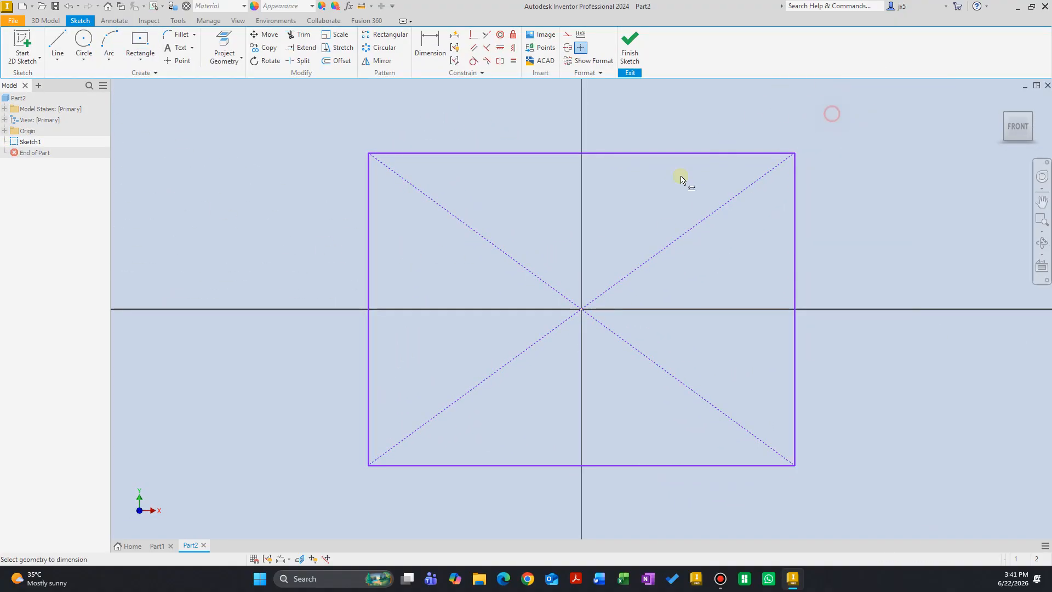
left_click(369, 258)
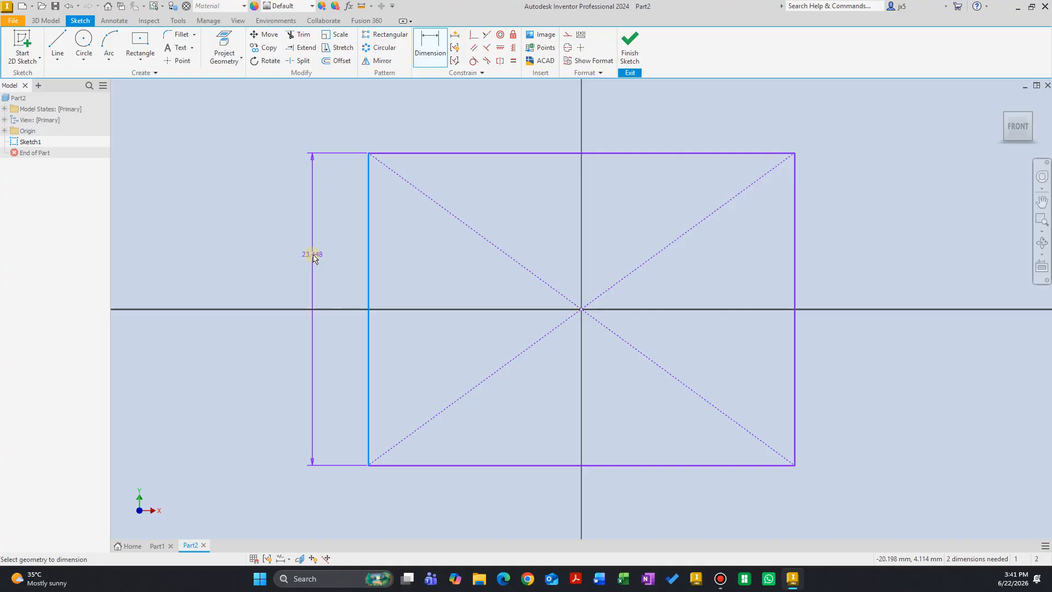
type("99")
left_click(312, 254)
type("99")
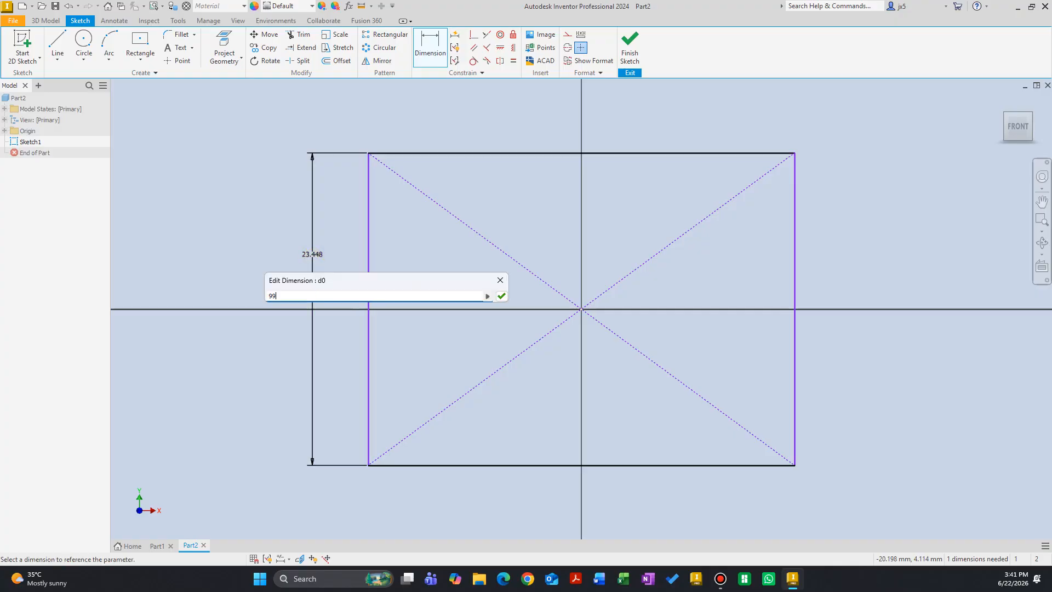
key("Return")
Step: Dimension the rectangle's width by linking it to the height dimension d0
scroll(353, 254, "down", 5)
right_click(419, 143)
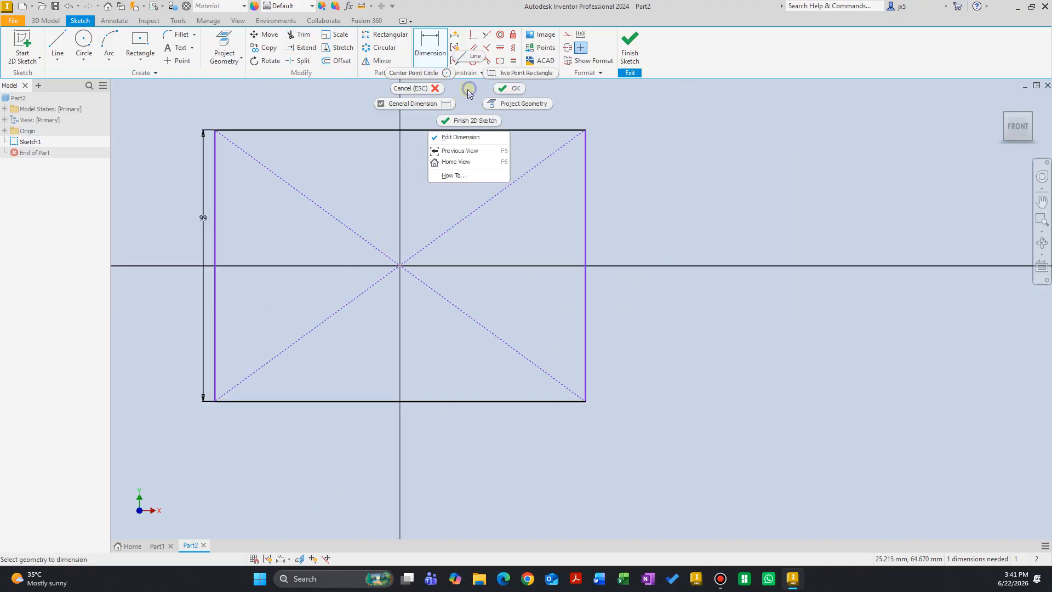
left_click(434, 130)
left_click(420, 104)
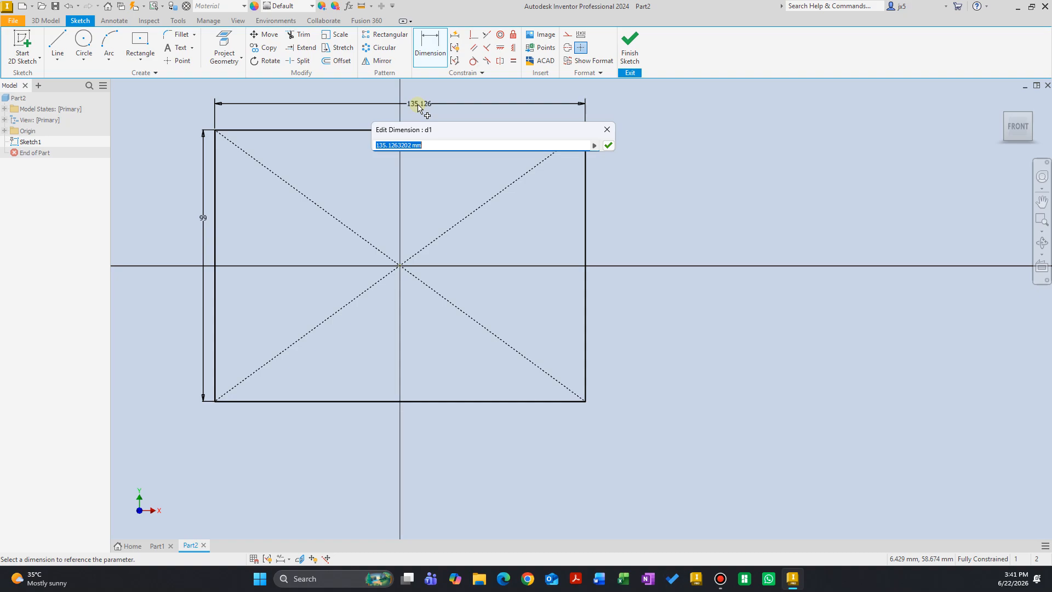
left_click(204, 220)
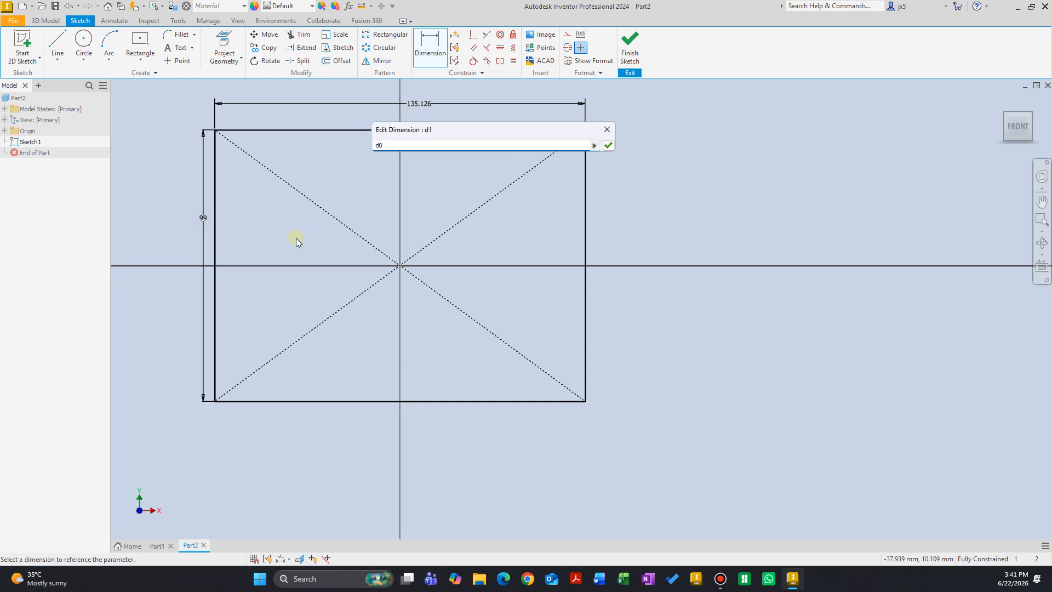
key("Return")
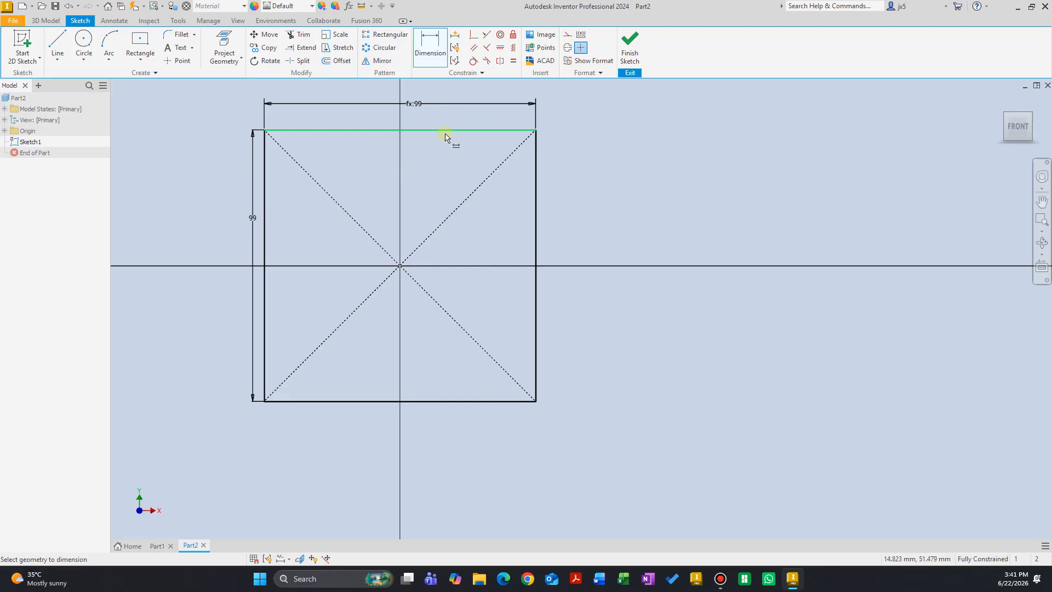
Step: Finish the square sketch and extrude it 99 mm into a cube
left_click(629, 46)
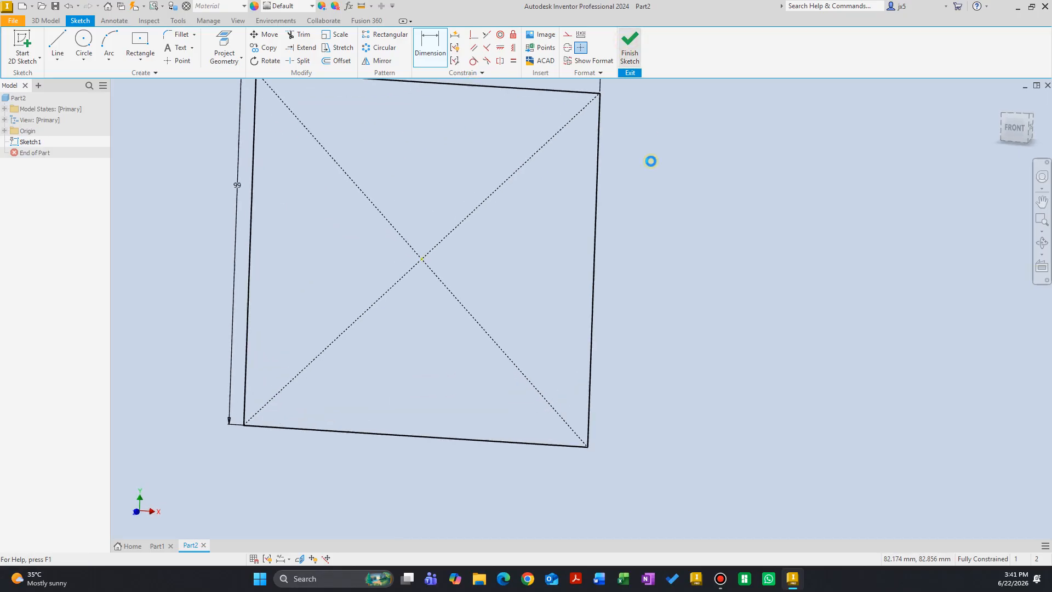
right_click(749, 179)
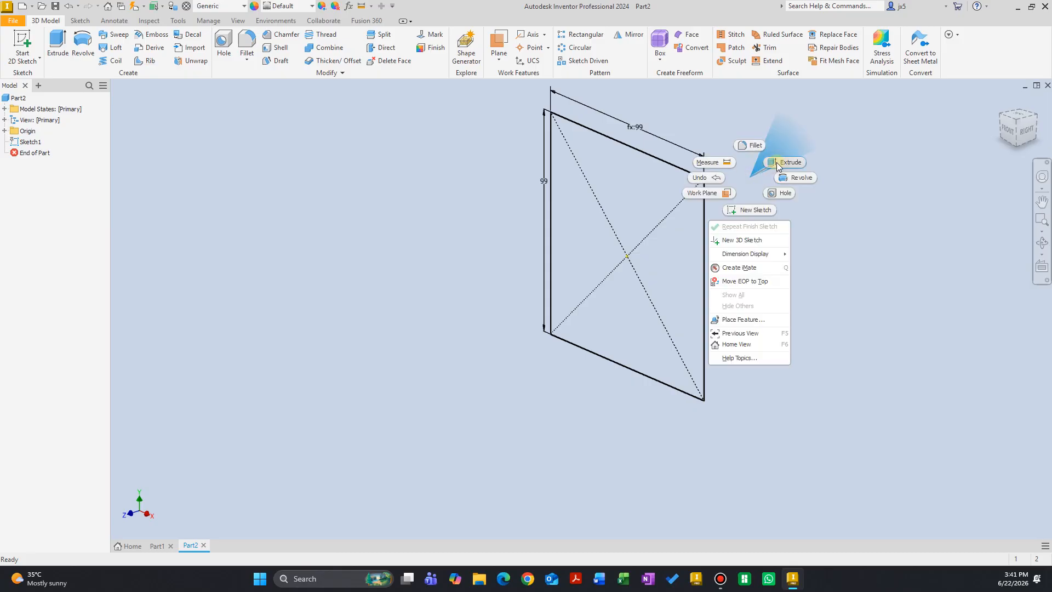
left_click(777, 163)
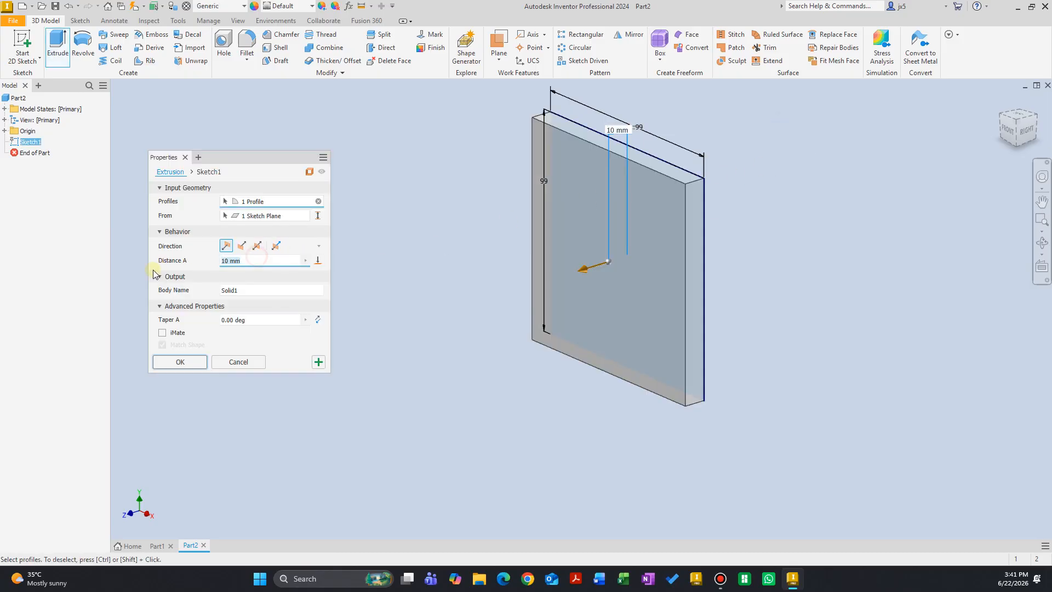
type("99")
key("Return")
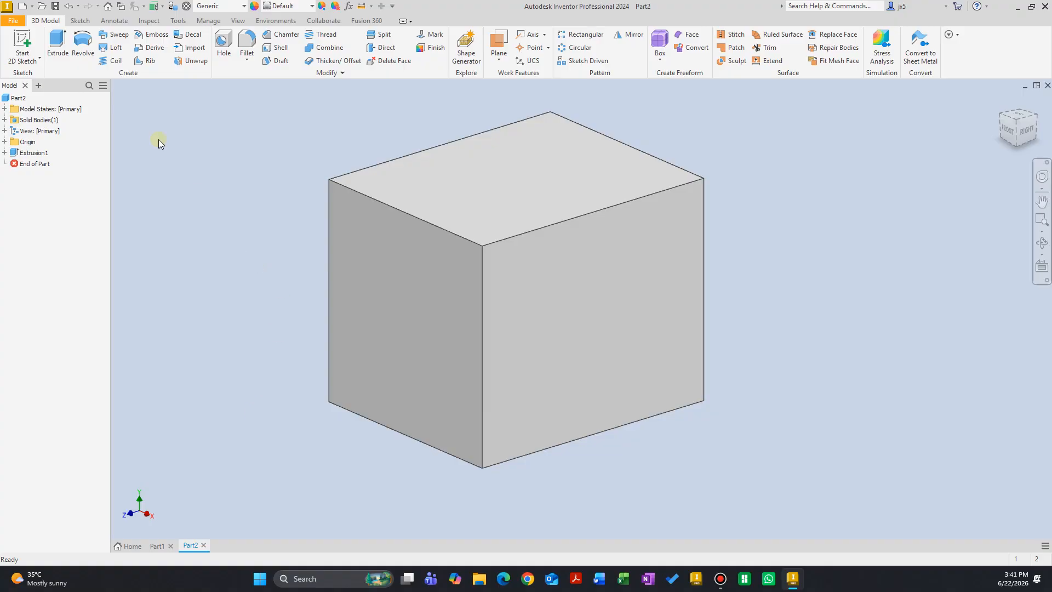
Step: Create a new assembly and insert a copy of the channel, Part1, into it
left_click(31, 6)
left_click(37, 27)
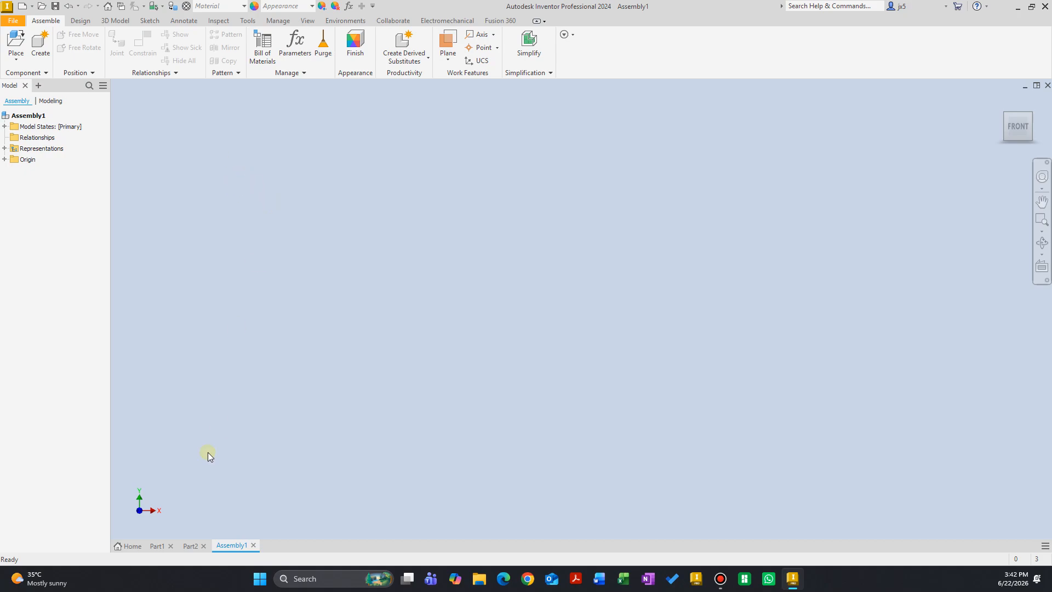
left_click(158, 545)
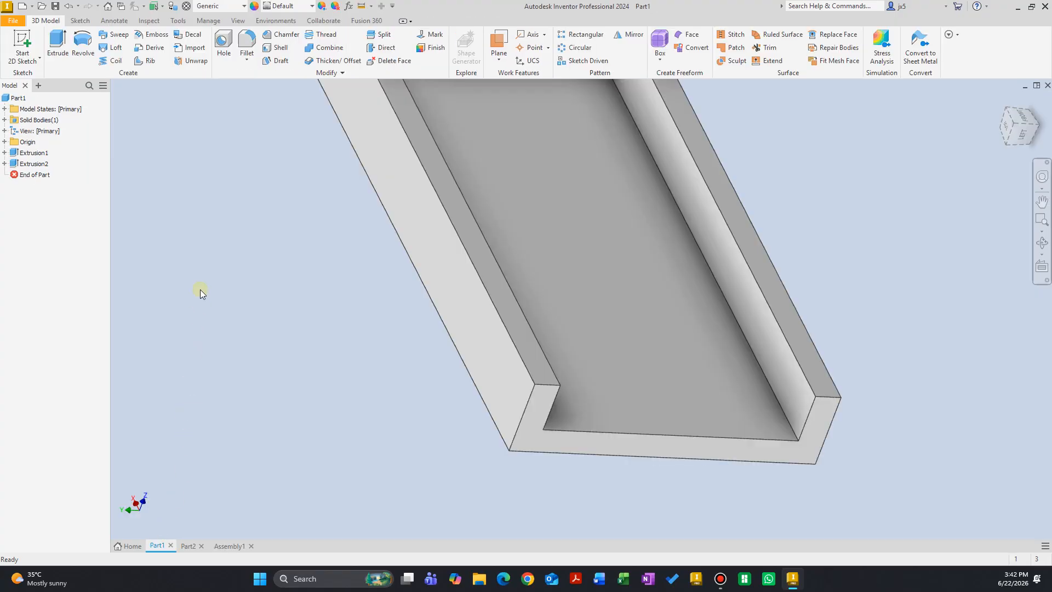
left_click(24, 99)
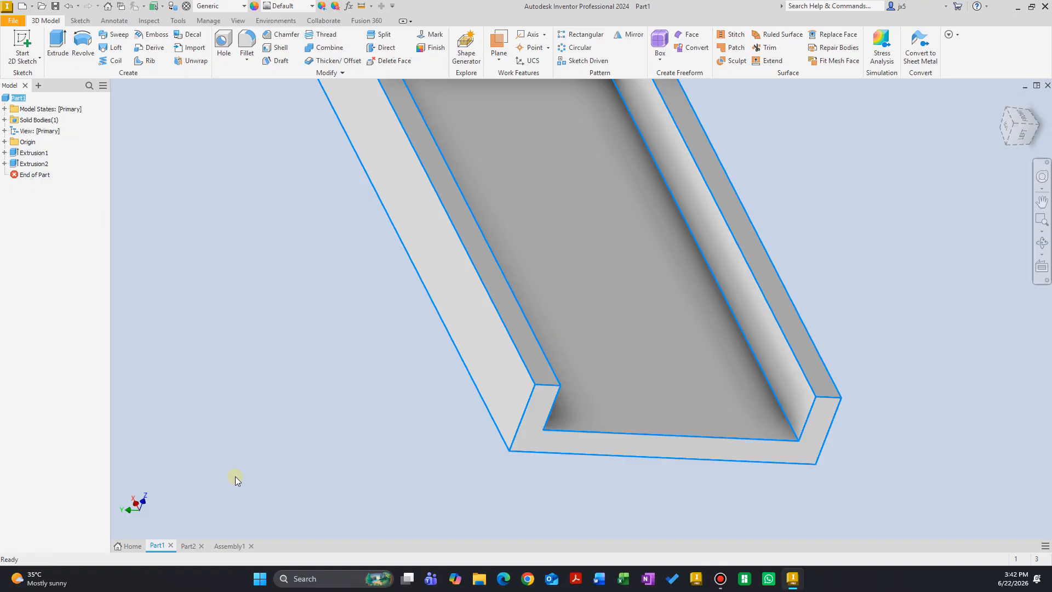
left_click(231, 548)
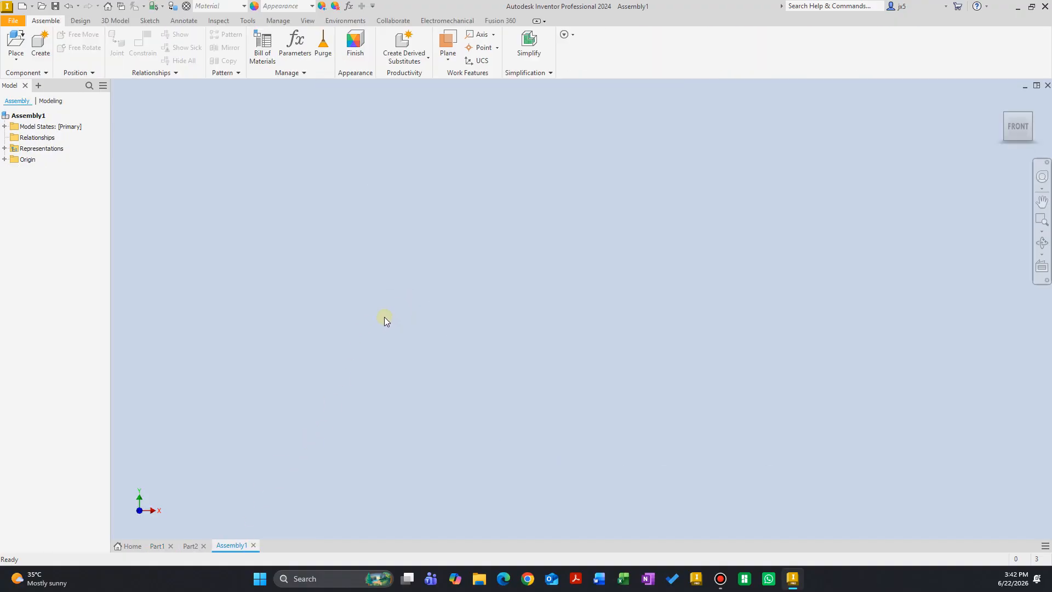
key("ctrl+v")
mouse_move(471, 375)
middle_mouse_down("shift")
mouse_move(504, 330)
mouse_move(581, 313)
middle_mouse_up("shift")
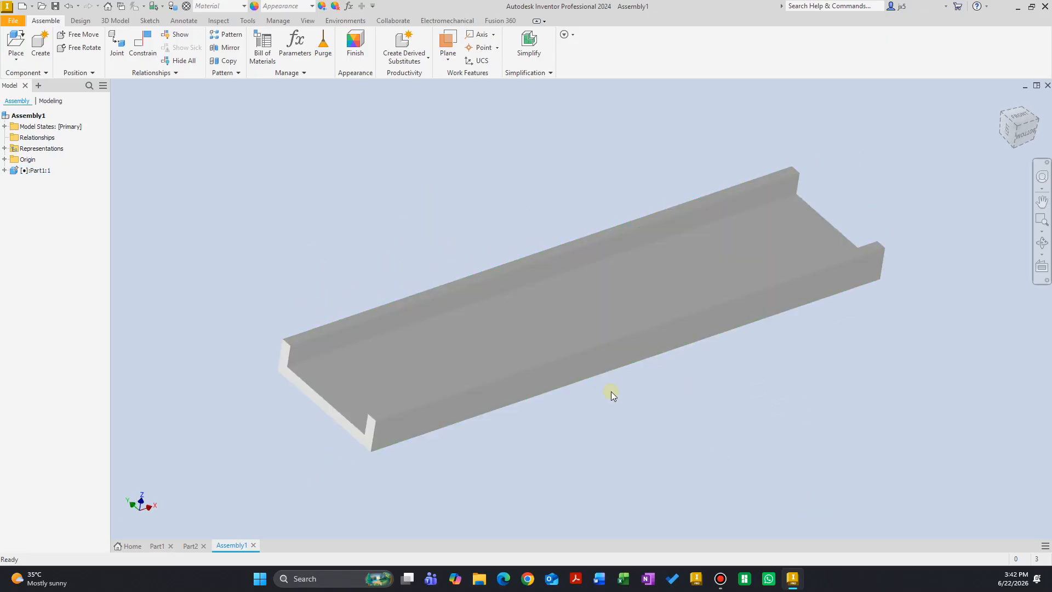
Step: Copy the cube, Part2, into Assembly1 and place it beside the channel
left_click(189, 547)
left_click(18, 98)
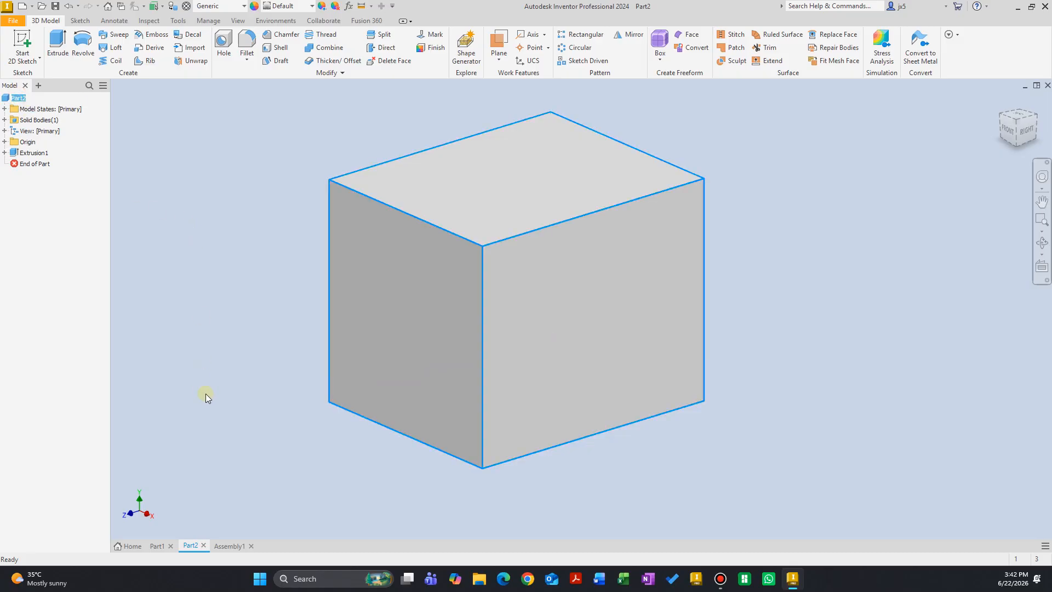
left_click(229, 546)
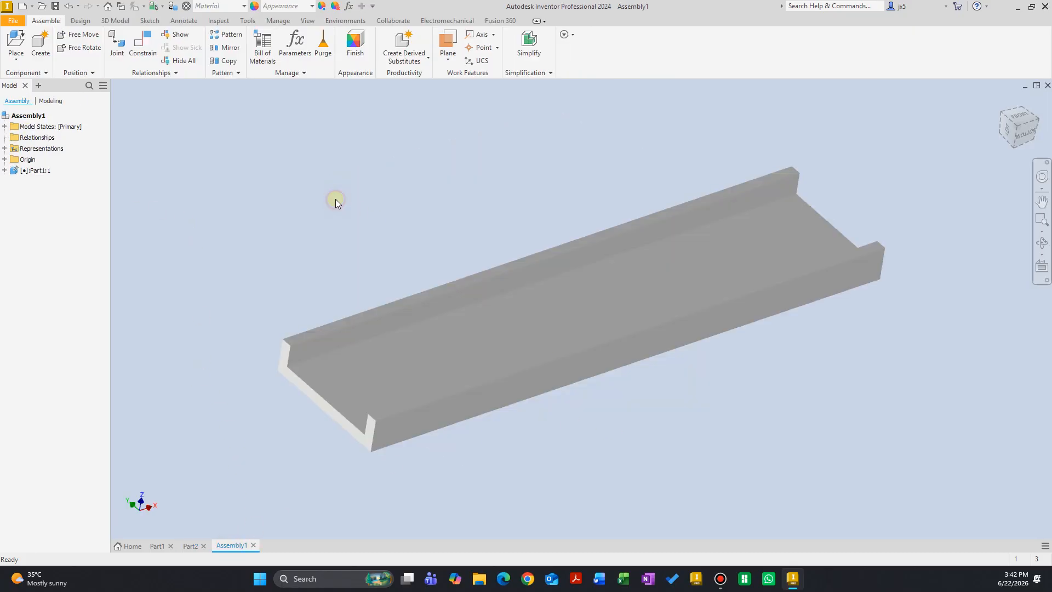
key("ctrl+v")
left_click(492, 173)
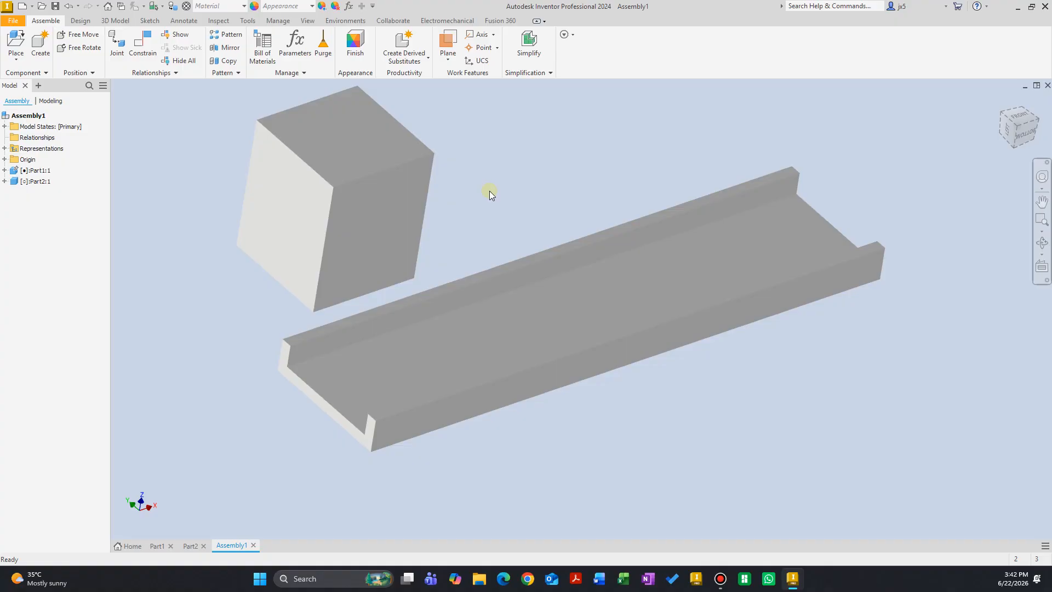
Step: Try to shift the grounded channel, and move the free cube a little farther away from it
left_click(40, 171)
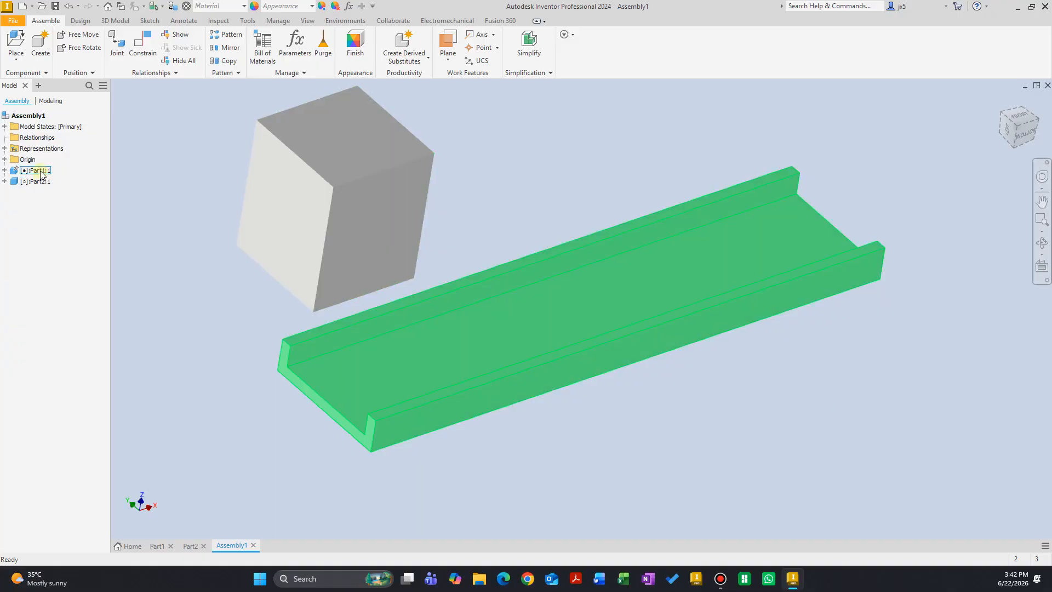
left_click(491, 162)
left_click_drag(576, 297, 633, 330)
left_click(577, 121)
left_click_drag(336, 187, 269, 137)
left_click(519, 158)
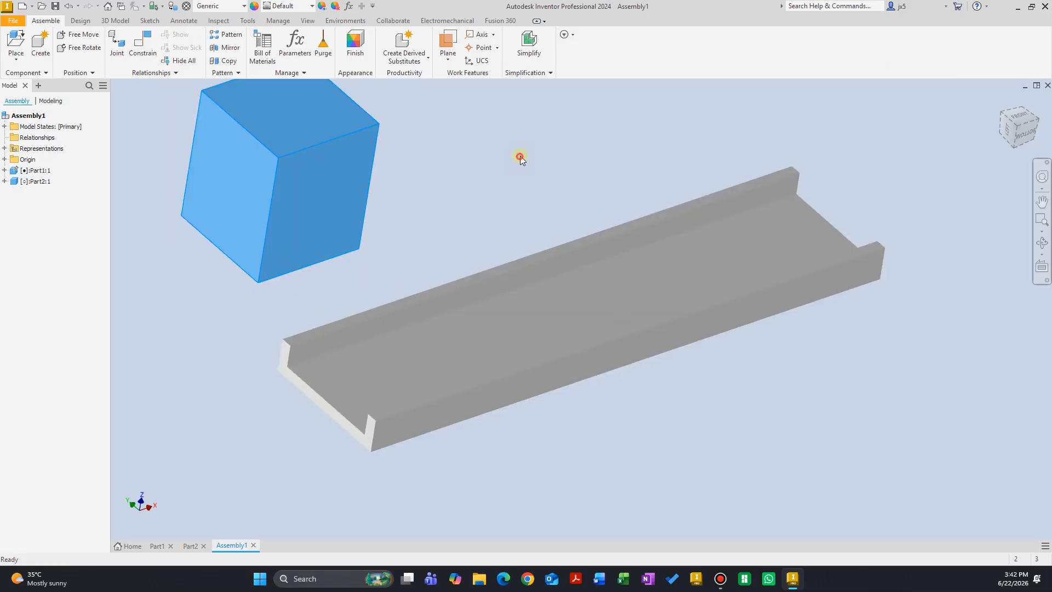
Step: Adjust the channel's appearance to a muted orange tint
scroll(552, 282, "down", 5)
mouse_move(560, 290)
middle_mouse_down("shift")
mouse_move(581, 279)
mouse_move(550, 295)
middle_mouse_up("shift")
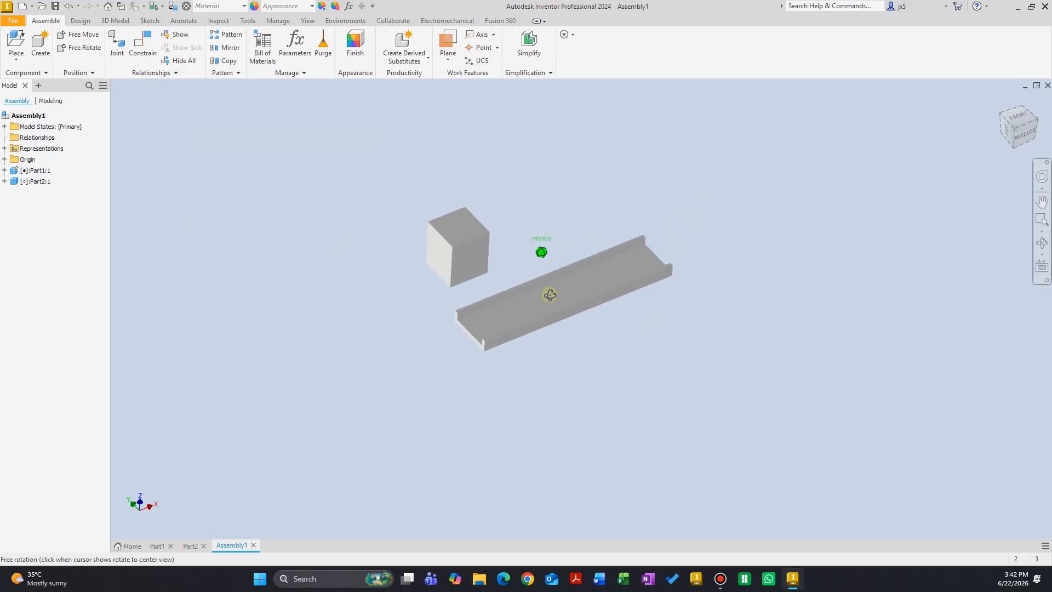
scroll(550, 295, "up", 4)
left_click(566, 291)
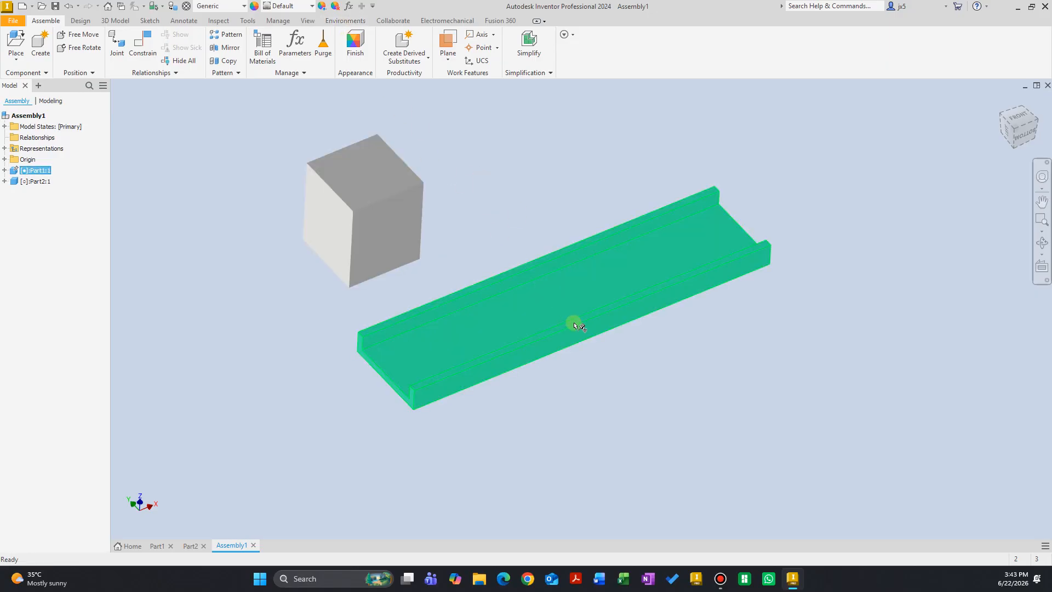
left_click(321, 6)
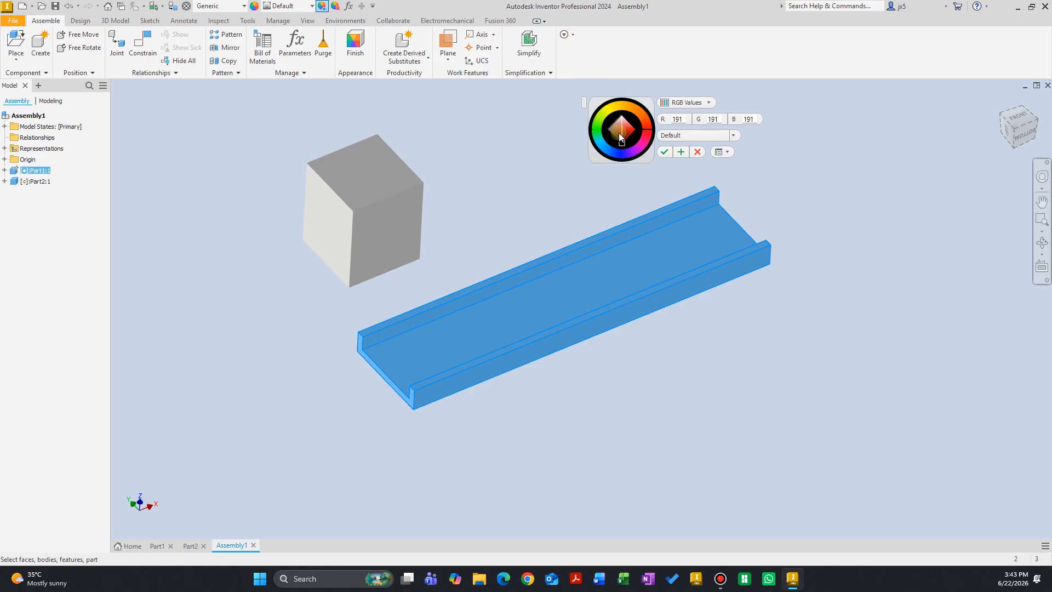
left_click(638, 110)
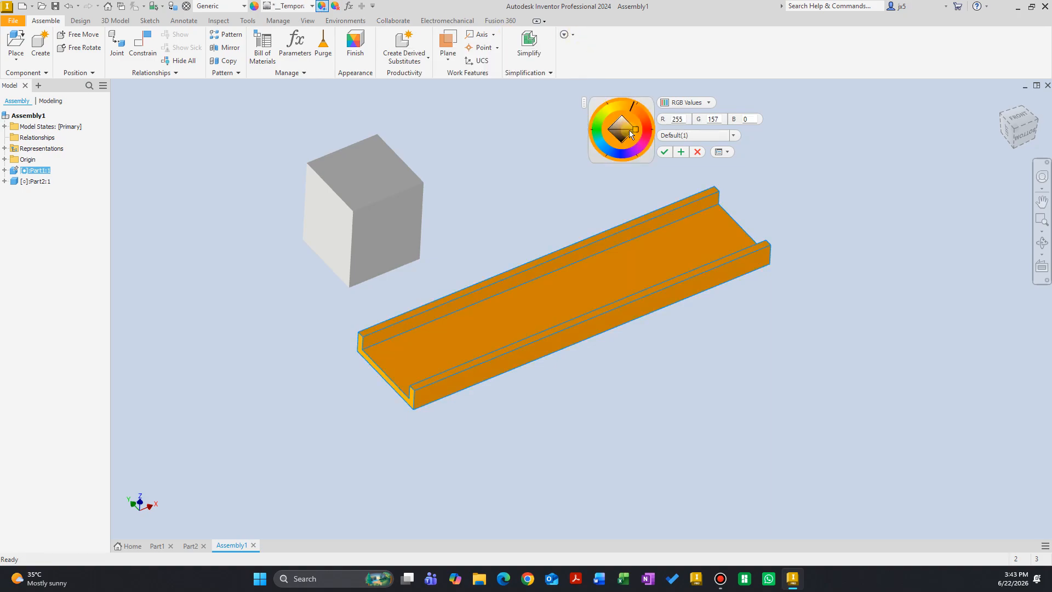
left_click(630, 130)
left_click_drag(628, 130, 623, 131)
left_click(663, 150)
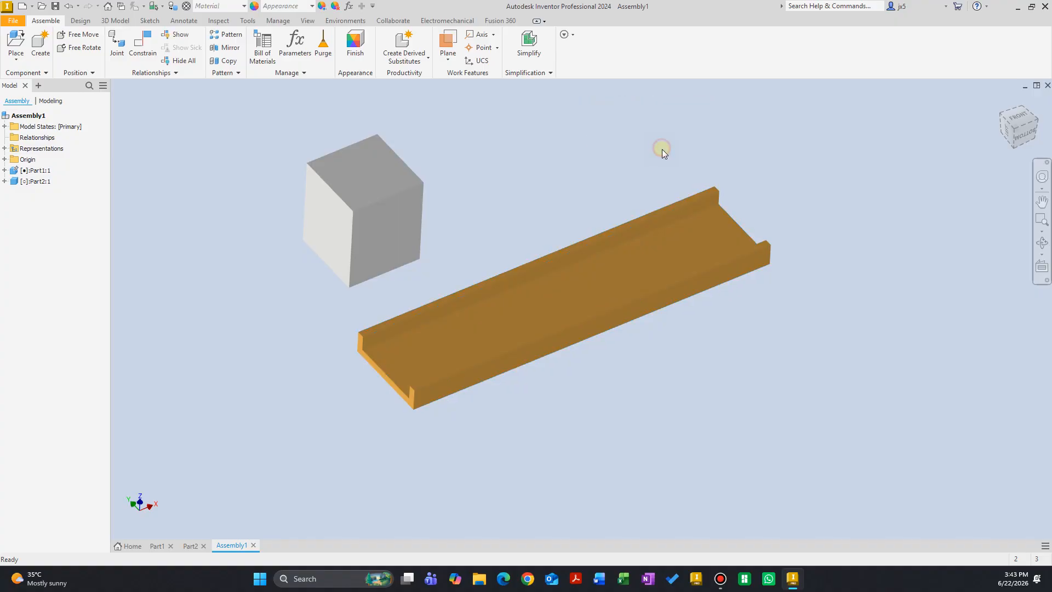
Step: Tint the cube purple with RGB values 136, 0, 255
left_click(376, 209)
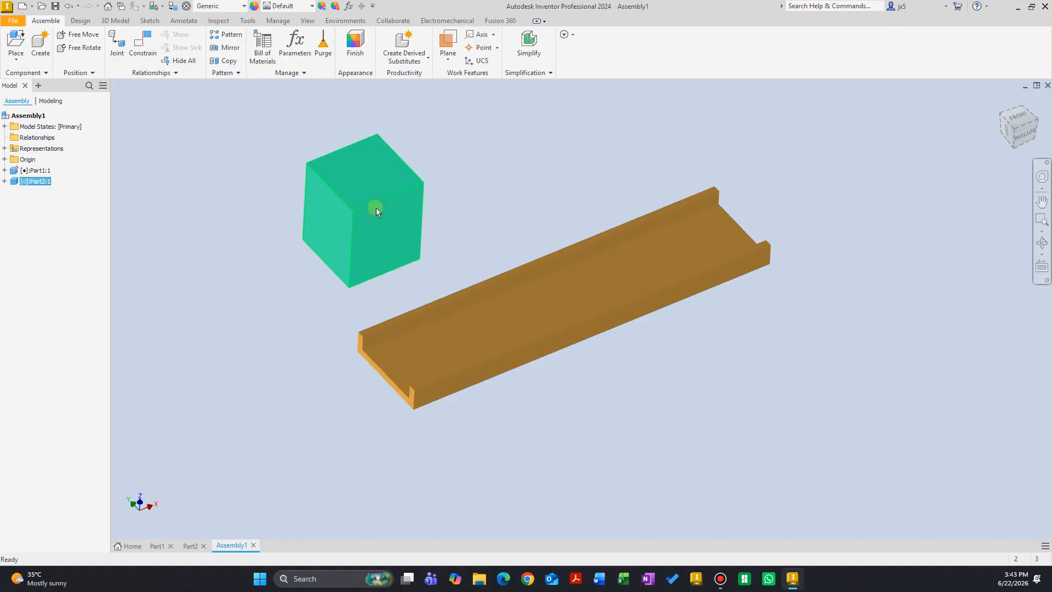
left_click(322, 5)
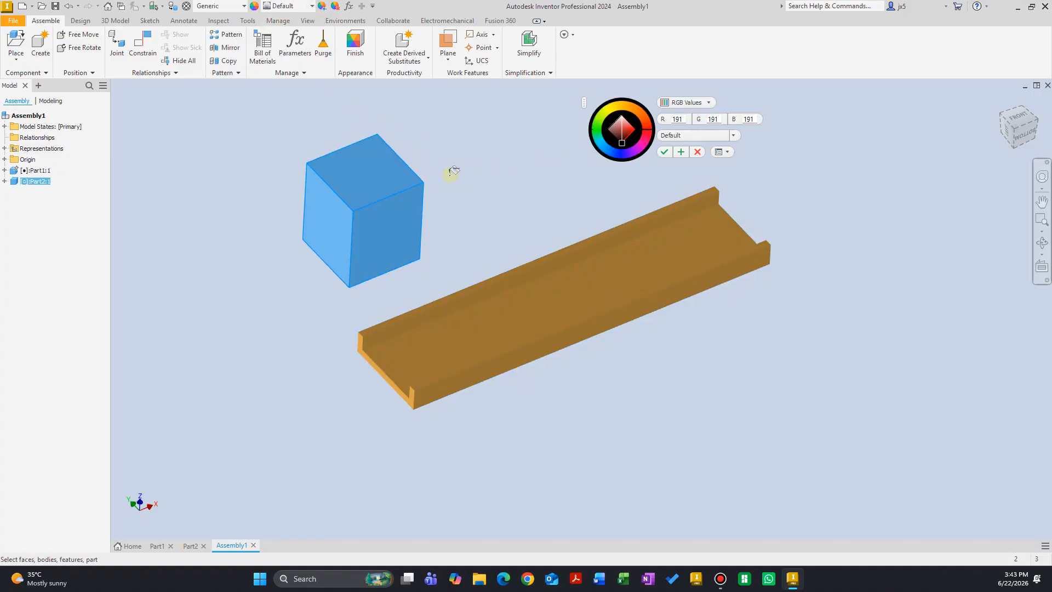
left_click(632, 151)
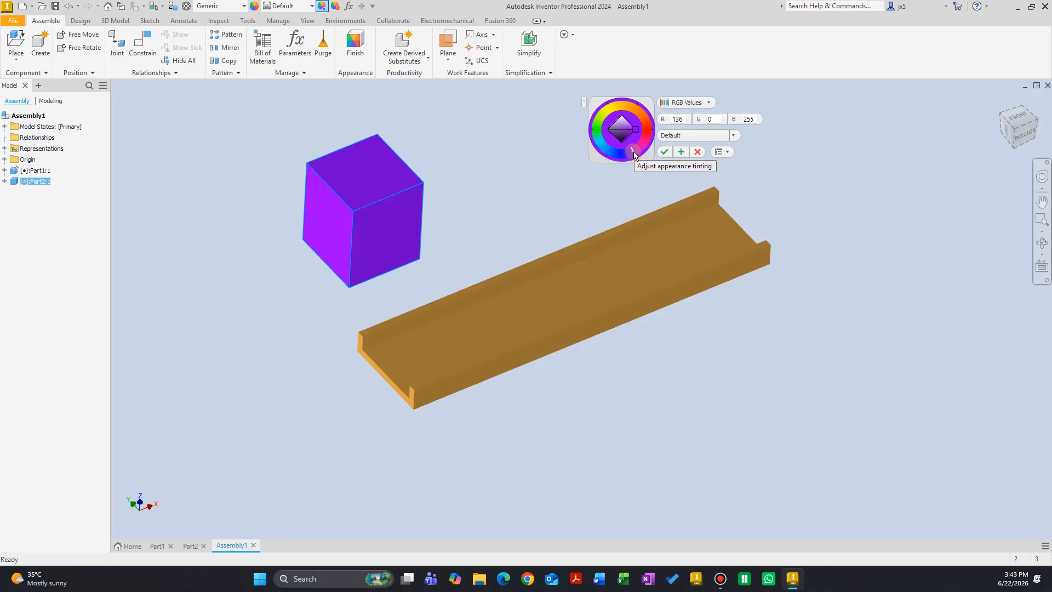
left_click(664, 154)
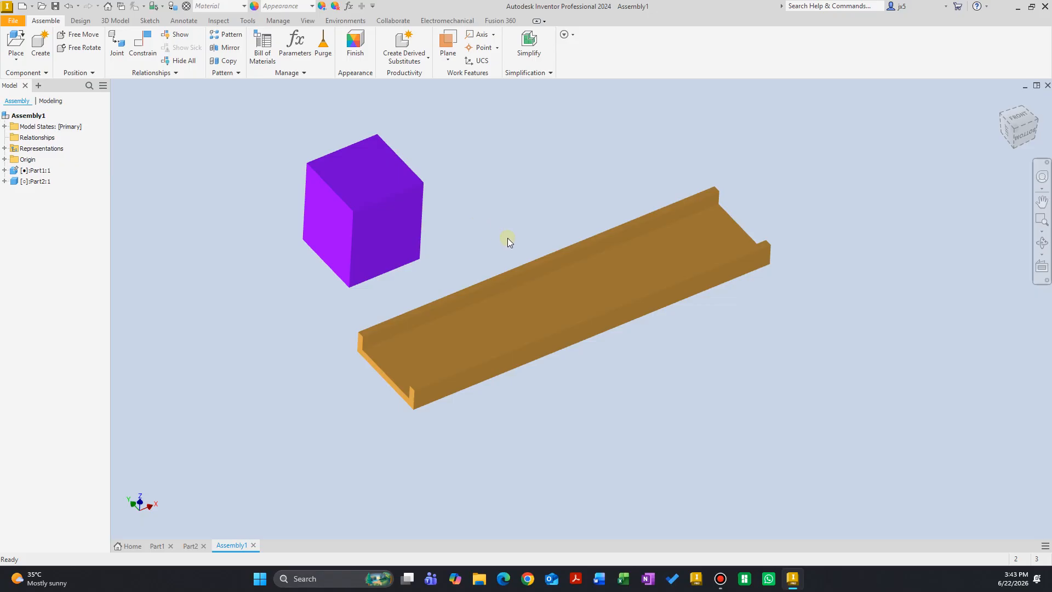
key("Caps_Lock")
middle_click_drag(507, 238, 512, 225, "shift")
key("Caps_Lock")
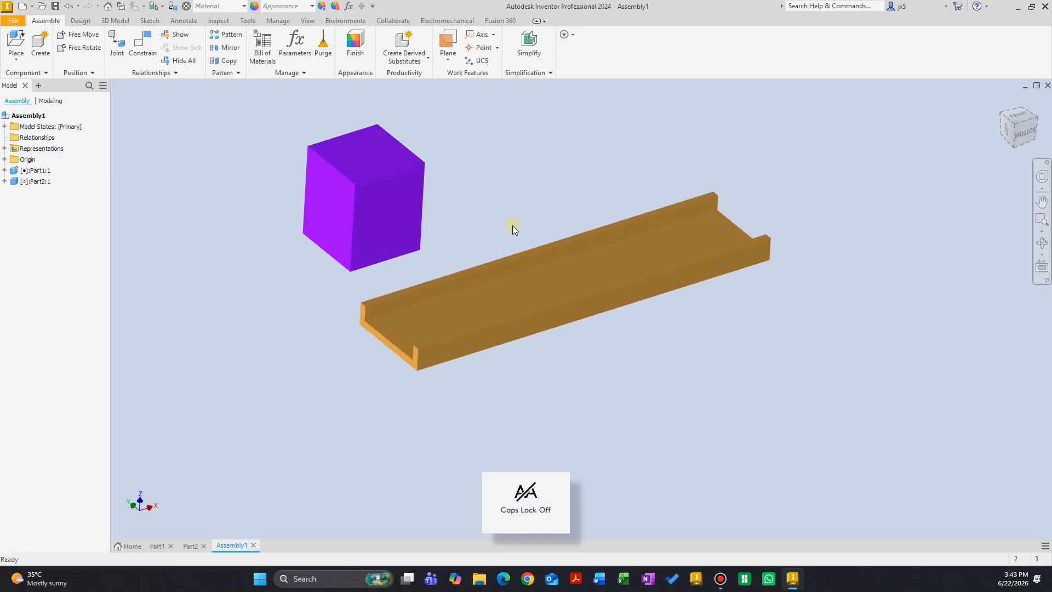
right_click(508, 197)
key("Escape")
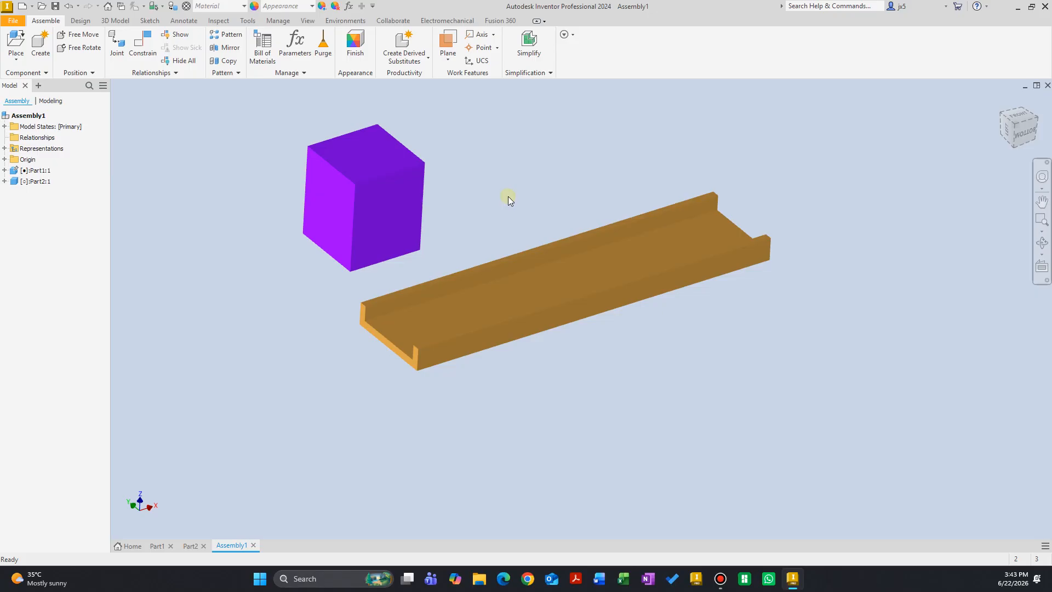
Step: Add a mate constraint between the cube's bottom face and the channel's floor with a 0 mm offset
right_click(490, 175)
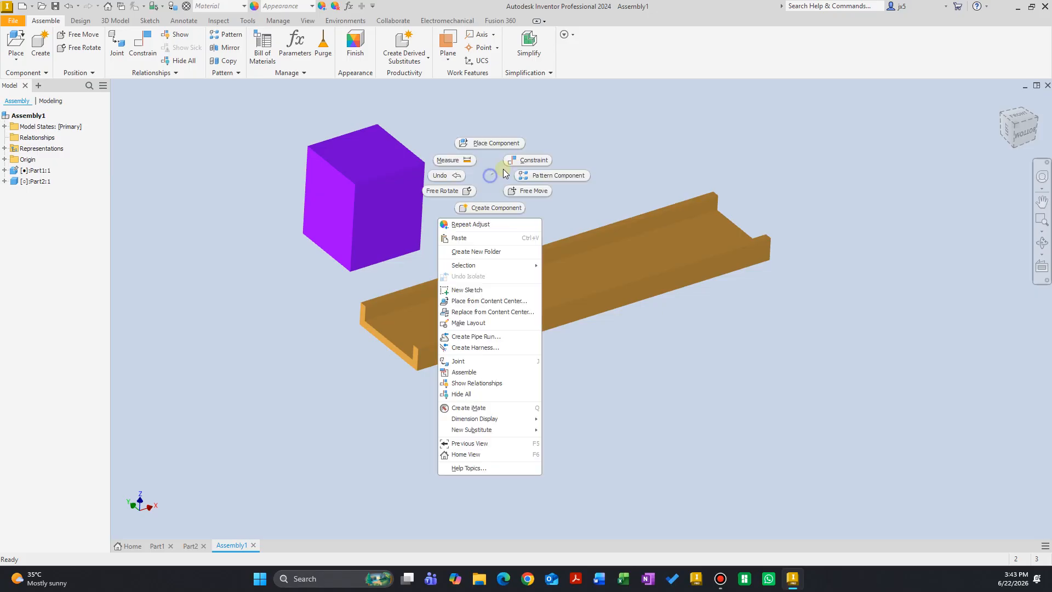
left_click(527, 158)
middle_click_drag(435, 235, 488, 261, "shift")
left_click(363, 230)
left_click(454, 350)
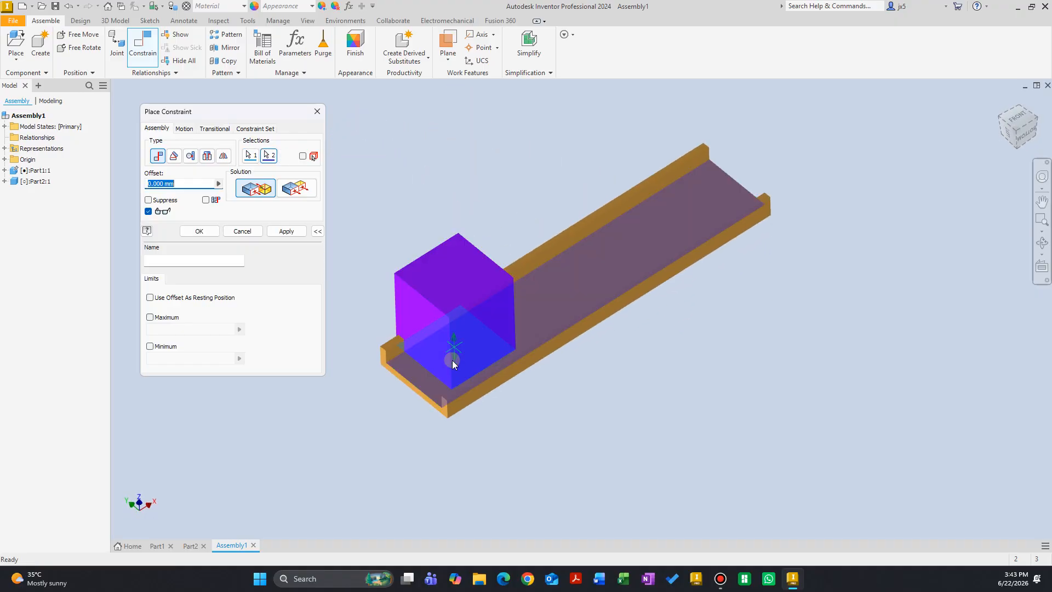
middle_click_drag(404, 387, 446, 339)
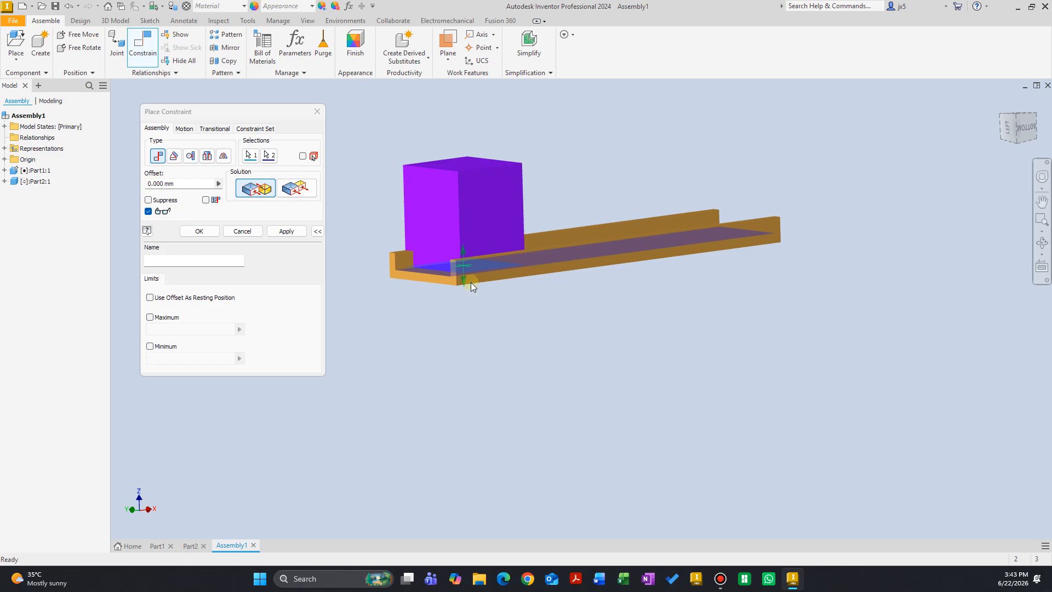
left_click(286, 232)
left_click(242, 230)
middle_click_drag(458, 335, 462, 334, "shift")
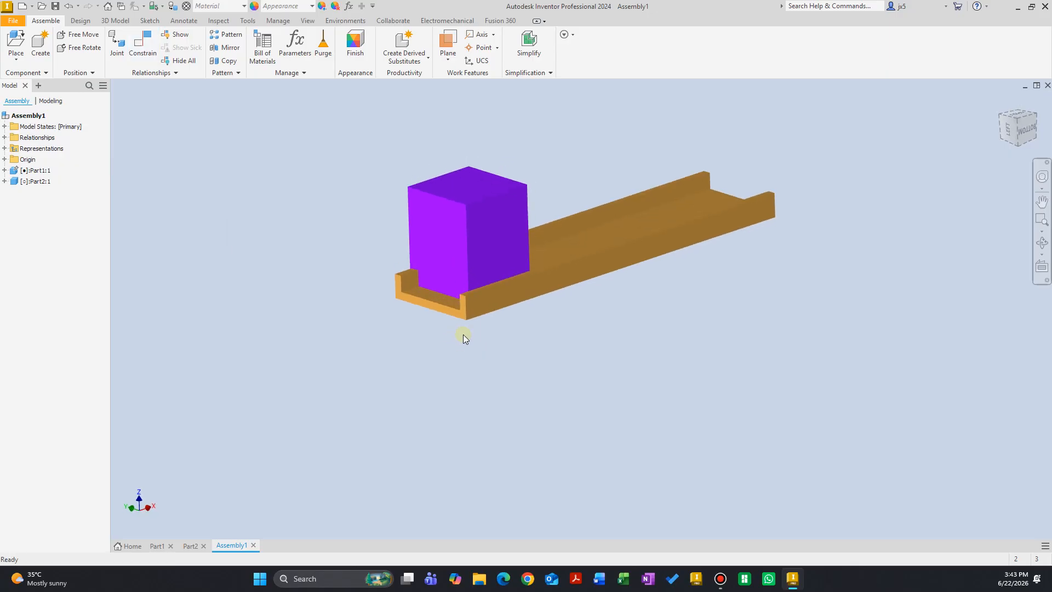
Step: Measure the length of the cube's top edge that runs across the channel
right_click(368, 171)
left_click(433, 192)
left_click(448, 198)
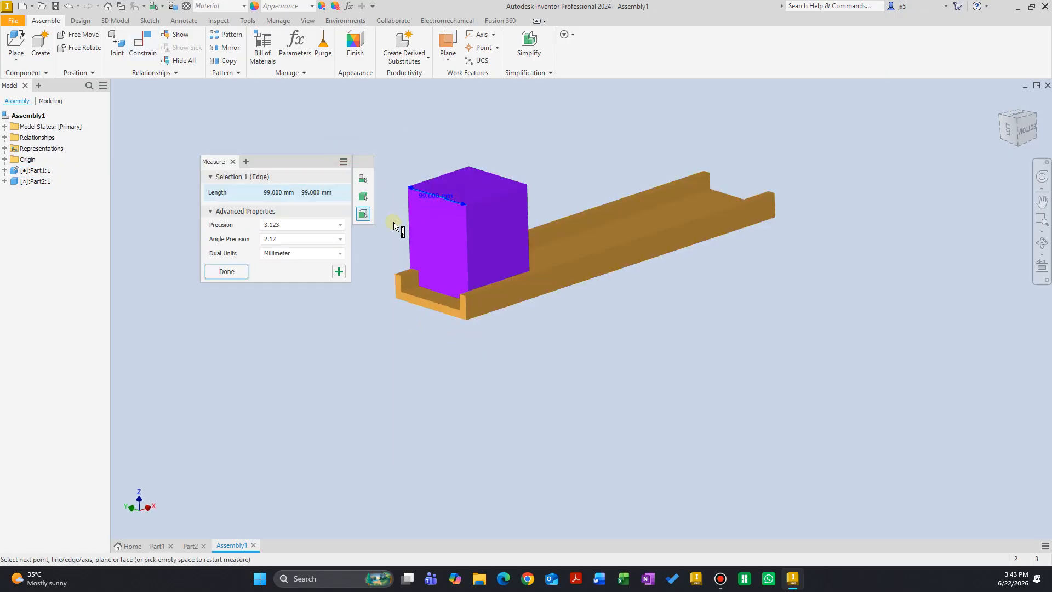
left_click(227, 271)
Step: Measure the distance between the inner faces of the channel's two side rails in the assembly
right_click(277, 268)
left_click(340, 288)
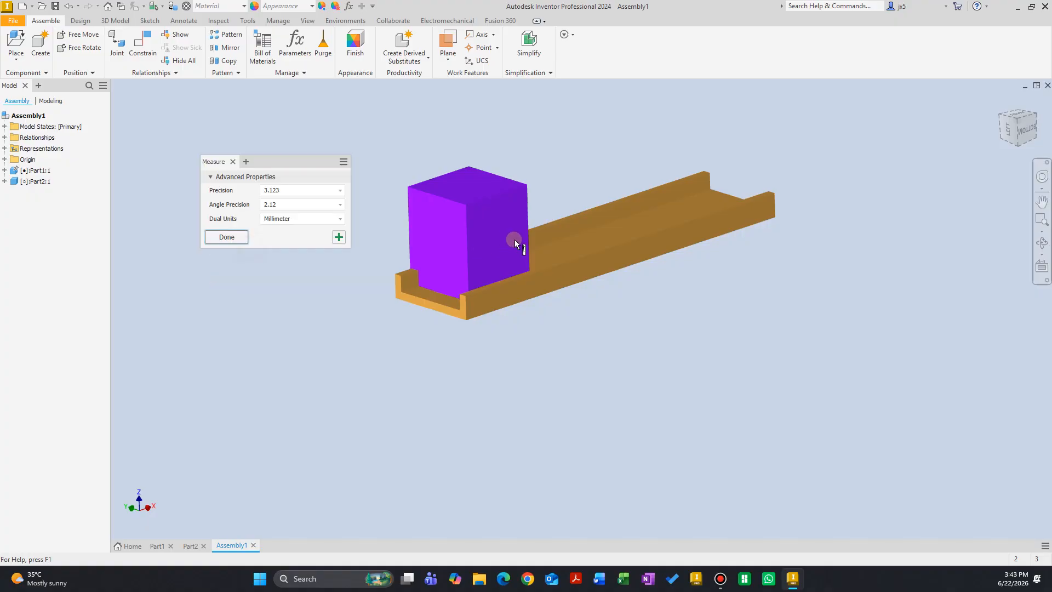
left_click(558, 236)
middle_click_drag(607, 259, 627, 248, "shift")
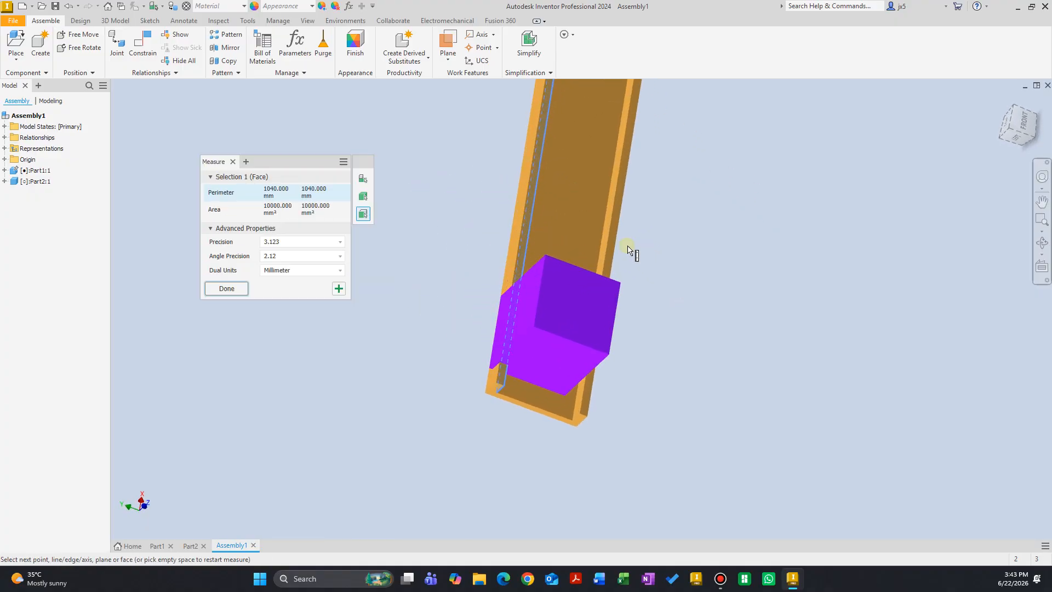
scroll(605, 245, "up", 3)
left_click(606, 270)
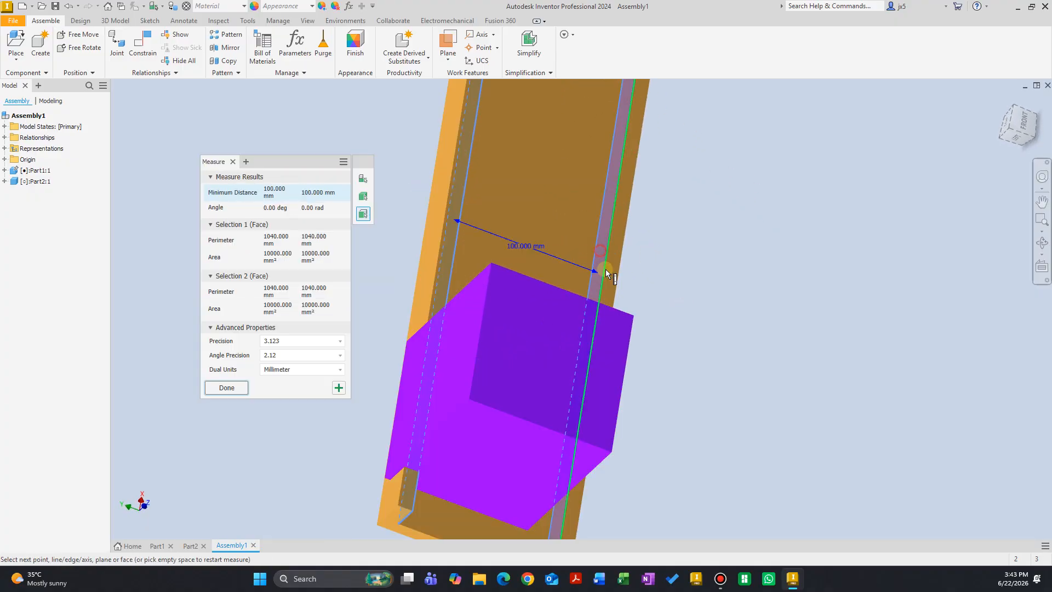
middle_click_drag(571, 373, 526, 307, "shift")
left_click(226, 387)
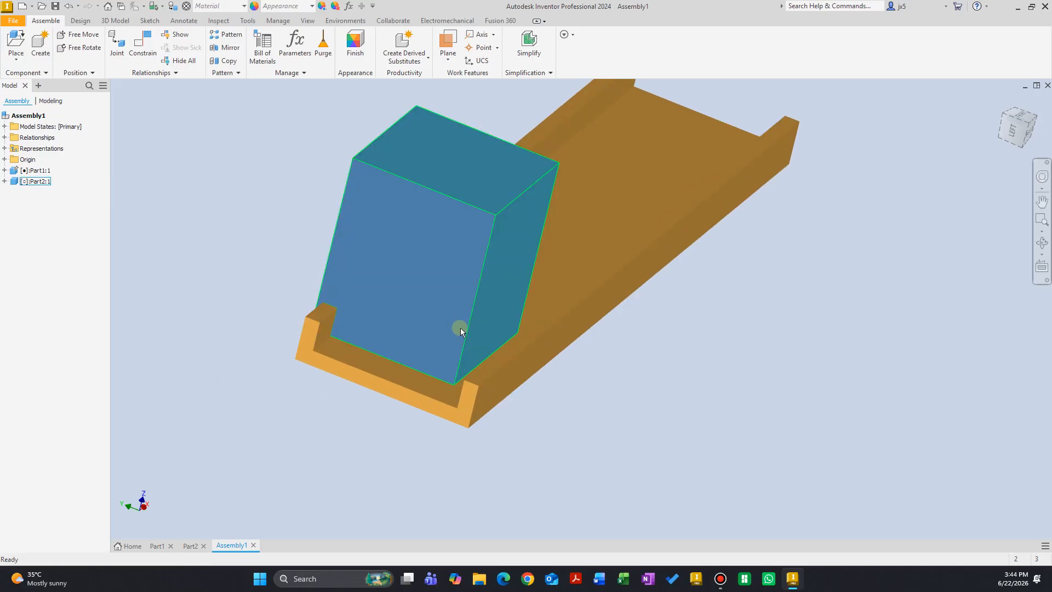
middle_click_drag(460, 331, 444, 360, "shift")
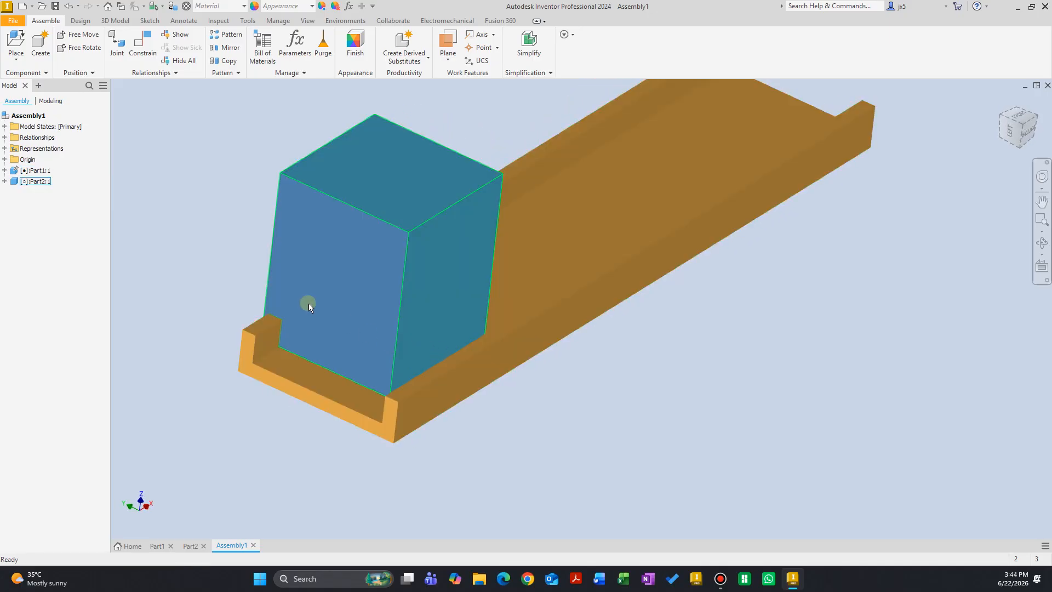
Step: Add a mate constraint between the cube's side face and the adjacent side rail's inner face with a 0.5 mm offset
right_click(214, 258)
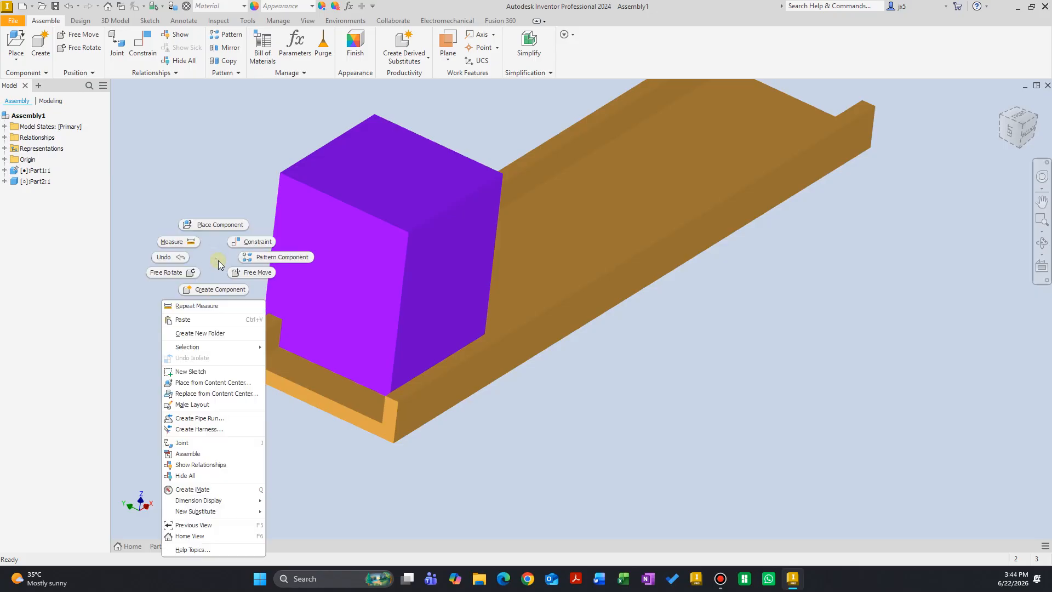
left_click(249, 242)
left_click(445, 287)
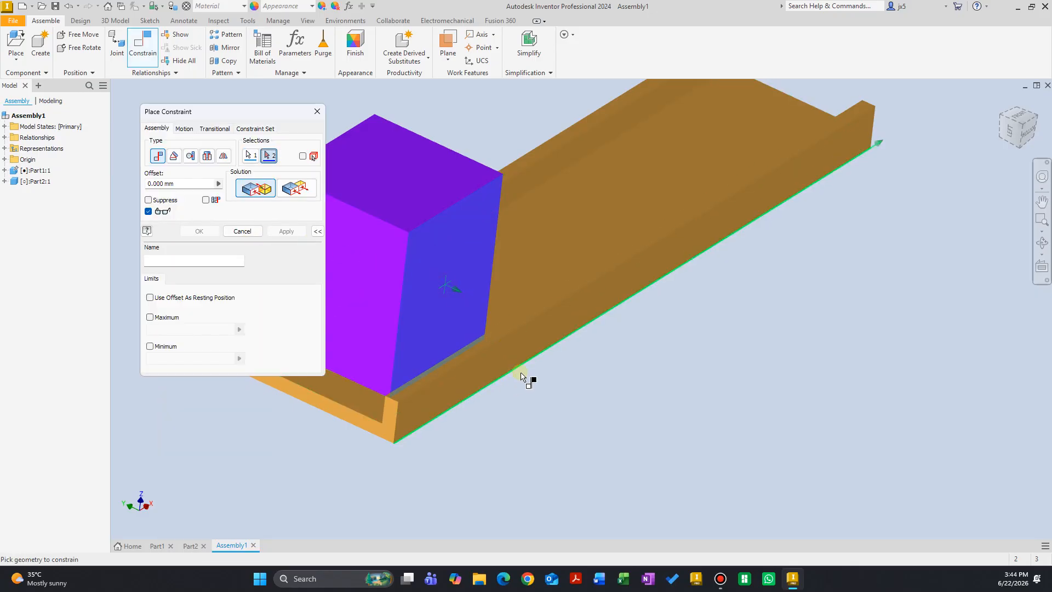
middle_click_drag(547, 376, 550, 347, "shift")
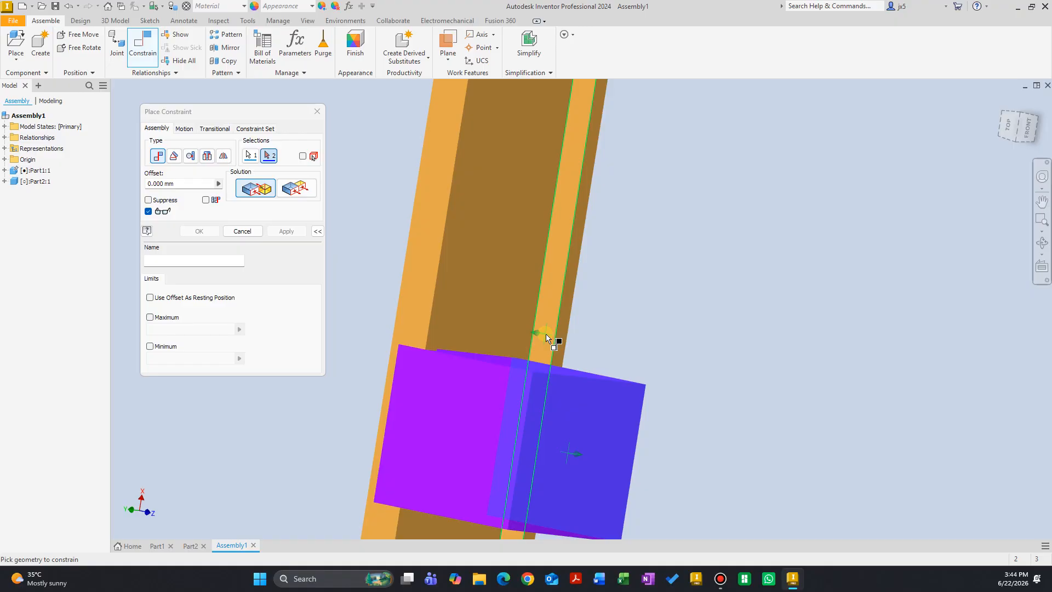
left_click(545, 334)
middle_click_drag(573, 400, 523, 354, "shift")
left_click(187, 183)
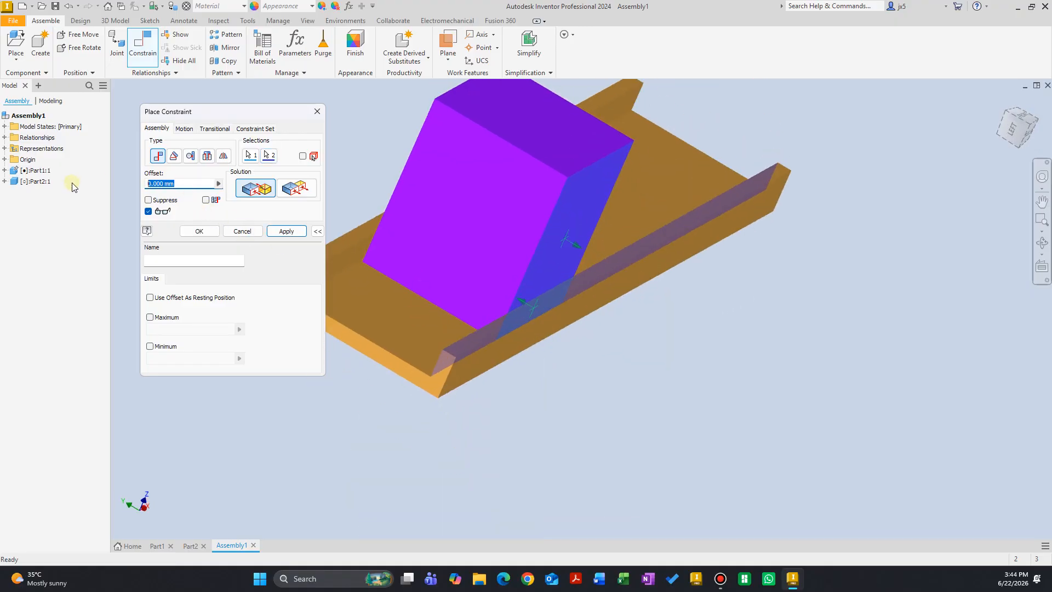
type("0.5")
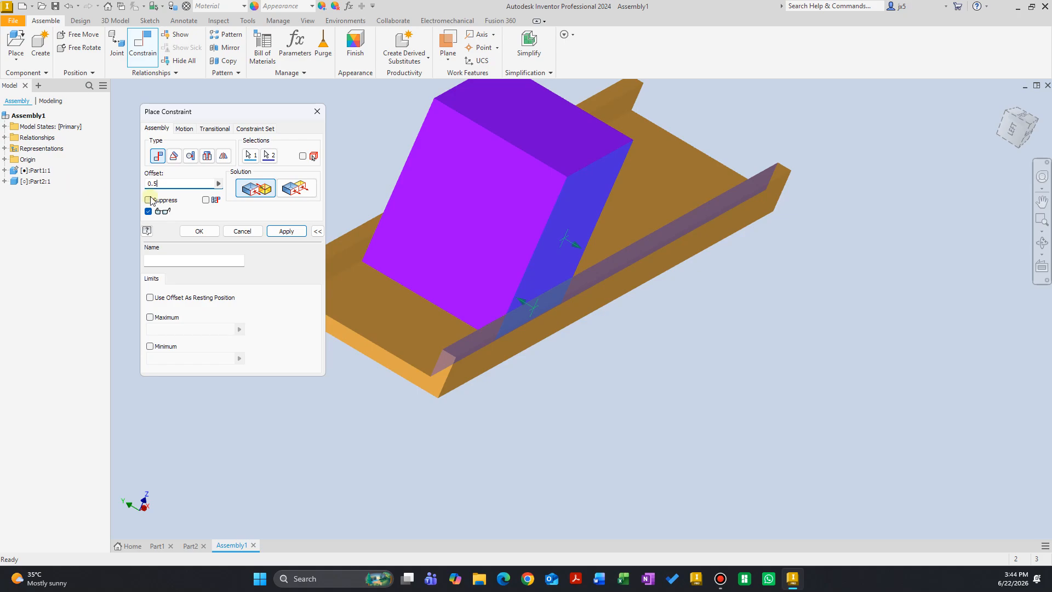
scroll(536, 310, "down", 4)
mouse_move(544, 313)
middle_mouse_down("shift")
mouse_move(559, 317)
mouse_move(526, 334)
middle_mouse_up("shift")
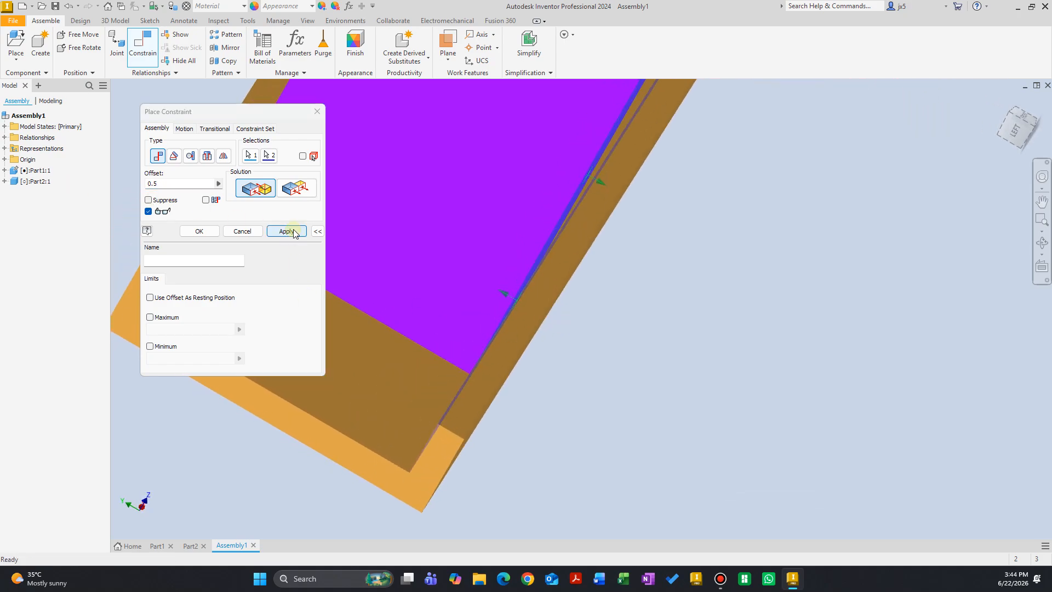
left_click(235, 231)
Step: Expand both parts in the model tree to list their constraints, and slide the cube a short way along the channel
mouse_move(219, 215)
middle_mouse_down("shift")
mouse_move(206, 201)
mouse_move(216, 220)
middle_mouse_up("shift")
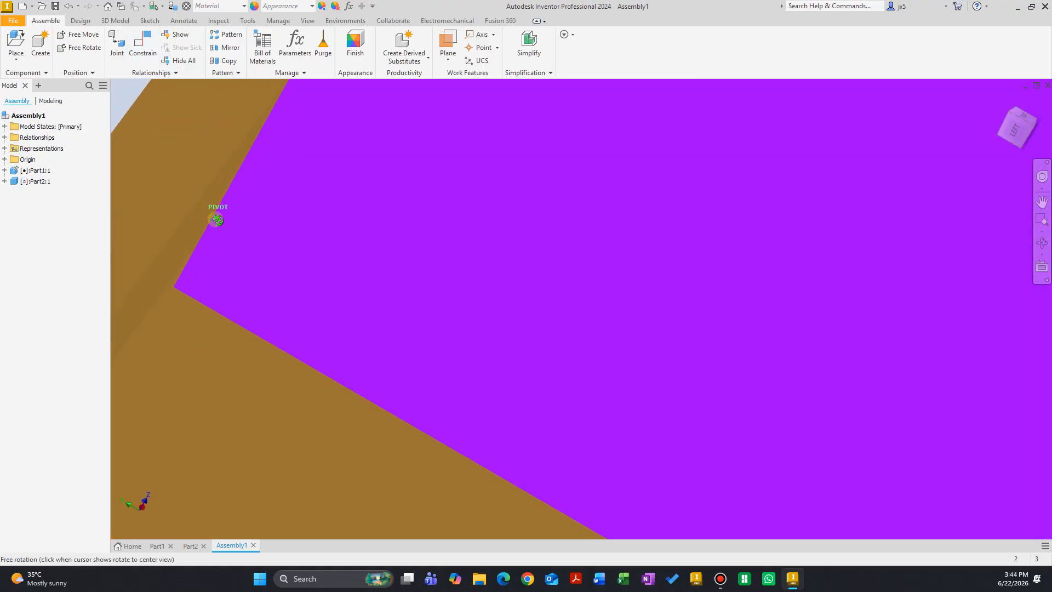
scroll(288, 268, "down", 5)
mouse_move(383, 346)
middle_mouse_down("shift")
mouse_move(357, 305)
mouse_move(346, 312)
mouse_move(336, 330)
mouse_move(556, 364)
mouse_move(547, 376)
mouse_move(491, 354)
mouse_move(507, 357)
mouse_move(543, 327)
middle_mouse_up("shift")
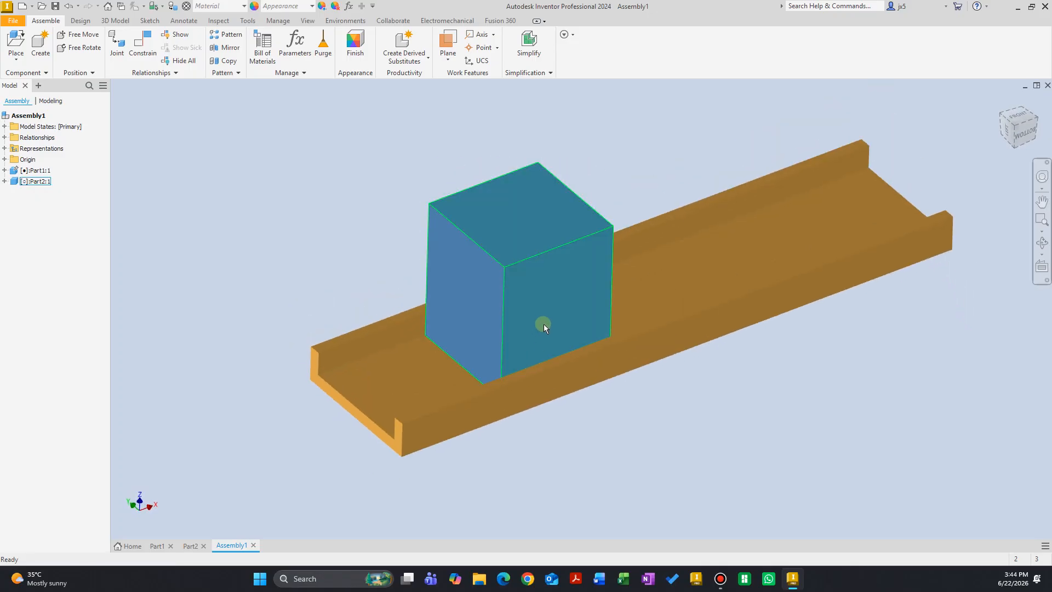
left_click(4, 169)
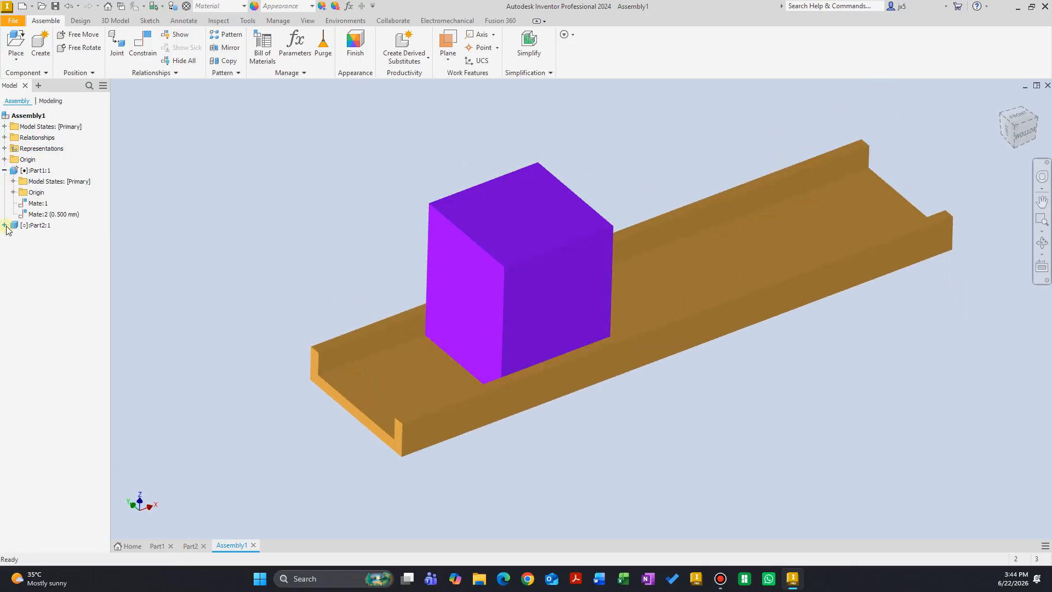
left_click(5, 224)
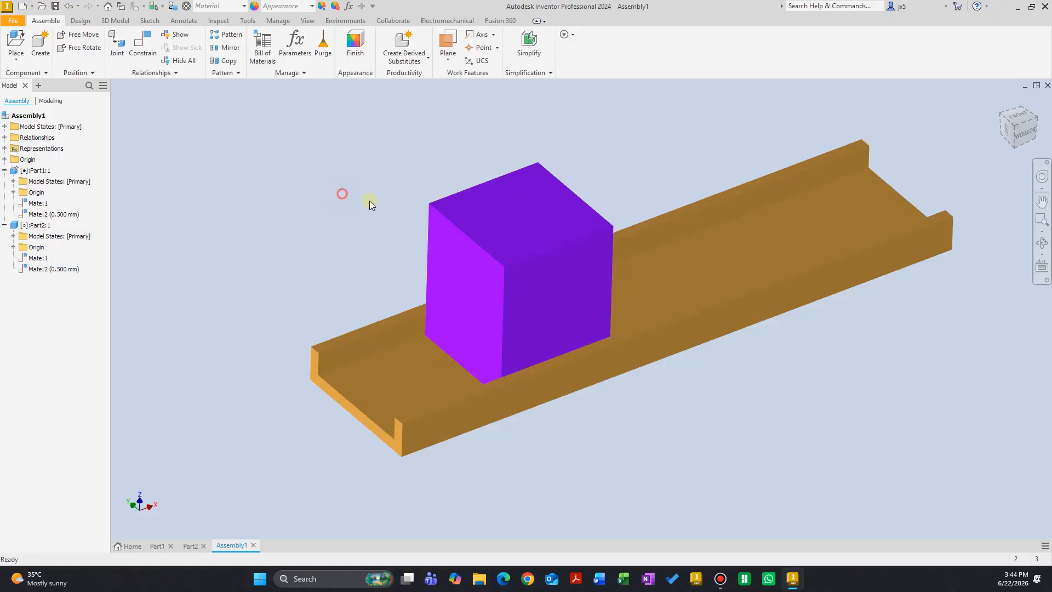
left_click_drag(547, 282, 622, 378)
left_click(329, 226)
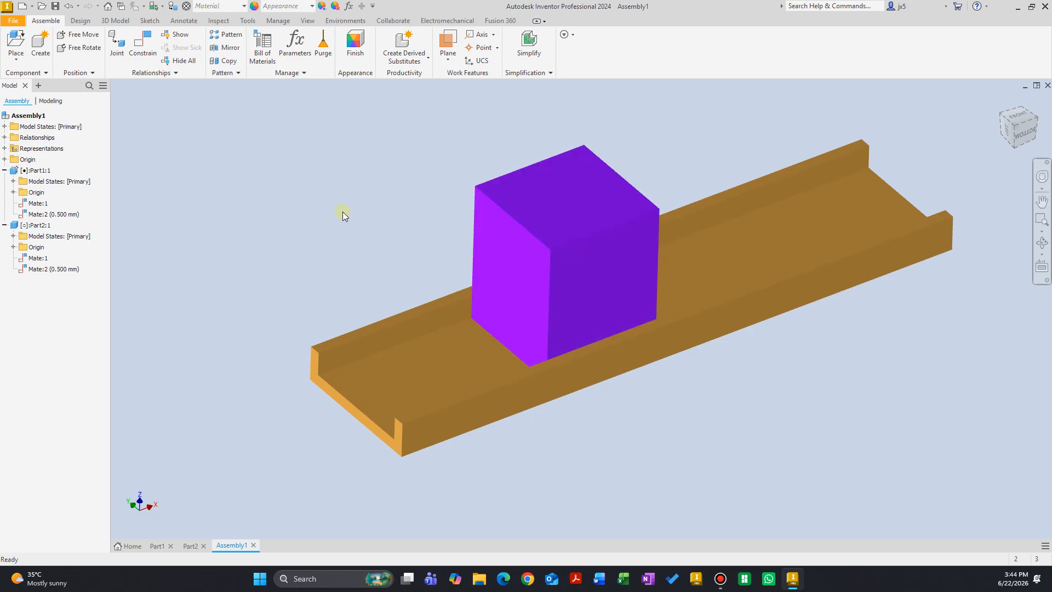
Step: Set up a flush constraint between the cube's front face and the channel's near end face
right_click(341, 208)
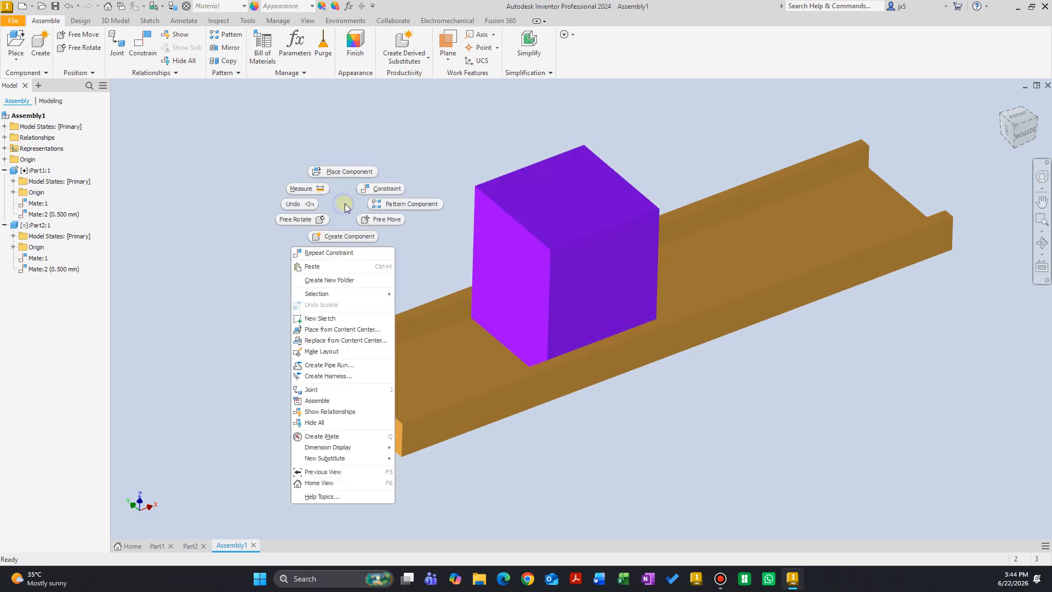
left_click(380, 192)
left_click(509, 277)
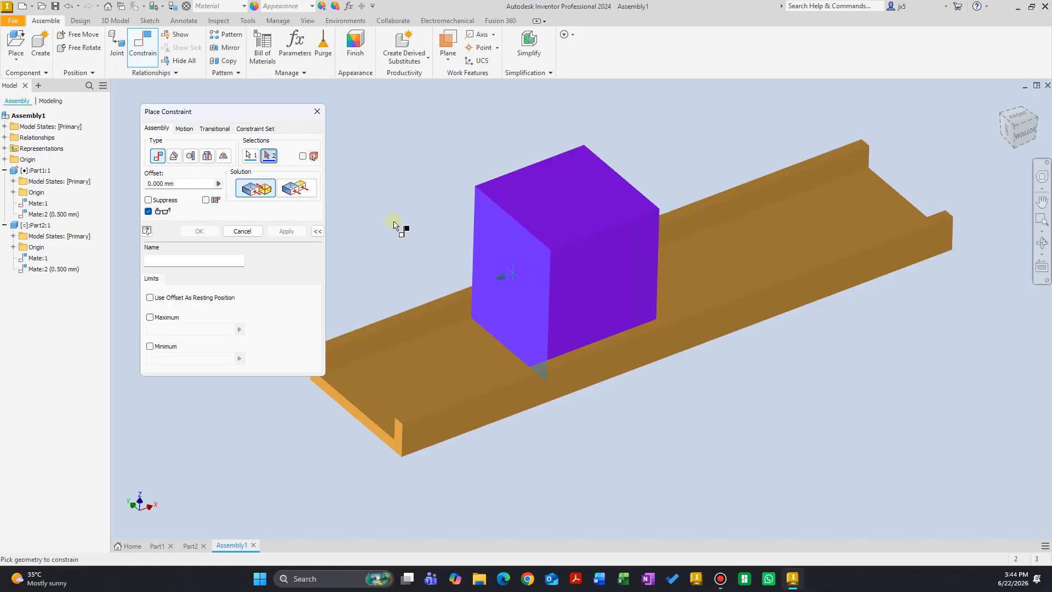
left_click(306, 191)
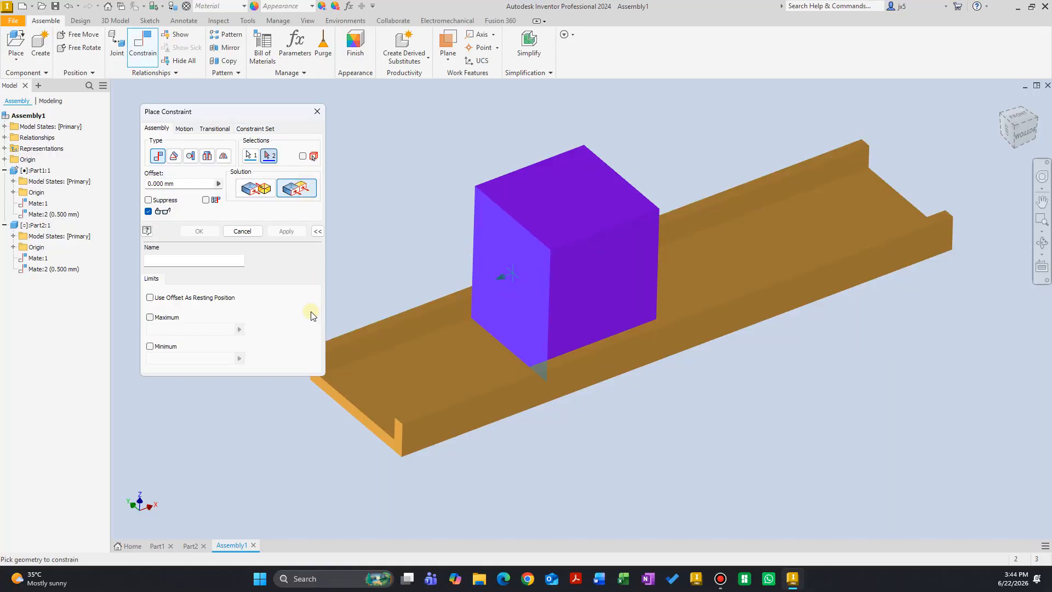
scroll(367, 433, "down", 3)
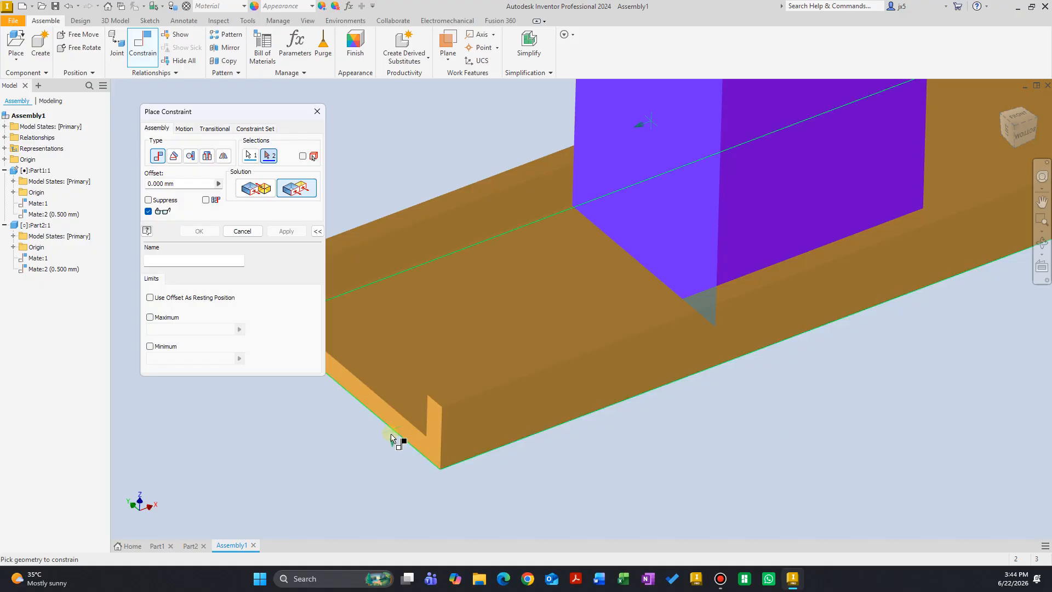
scroll(390, 438, "down", 2)
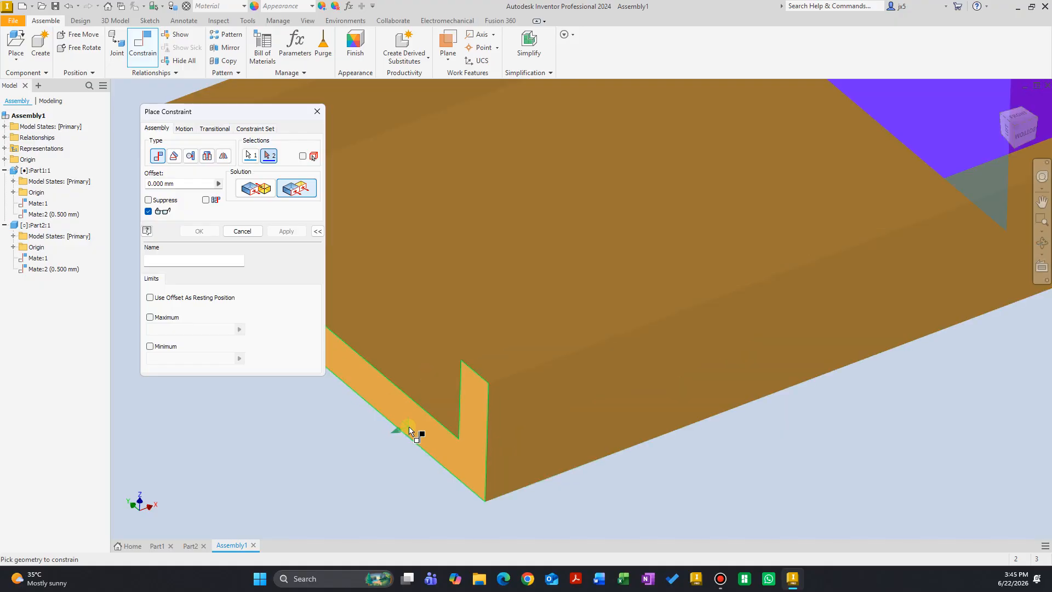
left_click(410, 430)
scroll(409, 433, "up", 5)
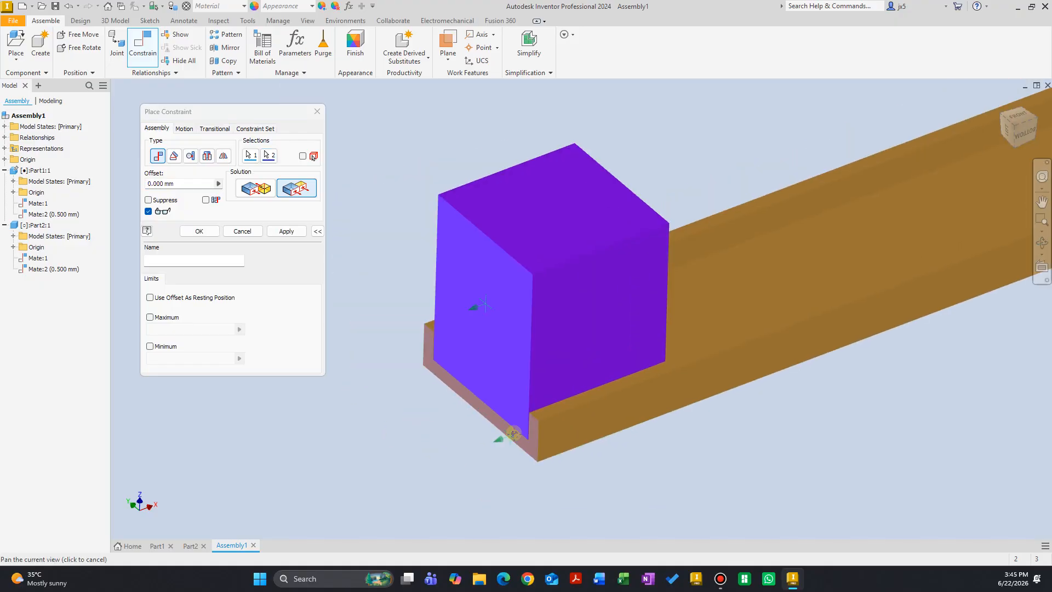
middle_click_drag(554, 423, 533, 410, "shift")
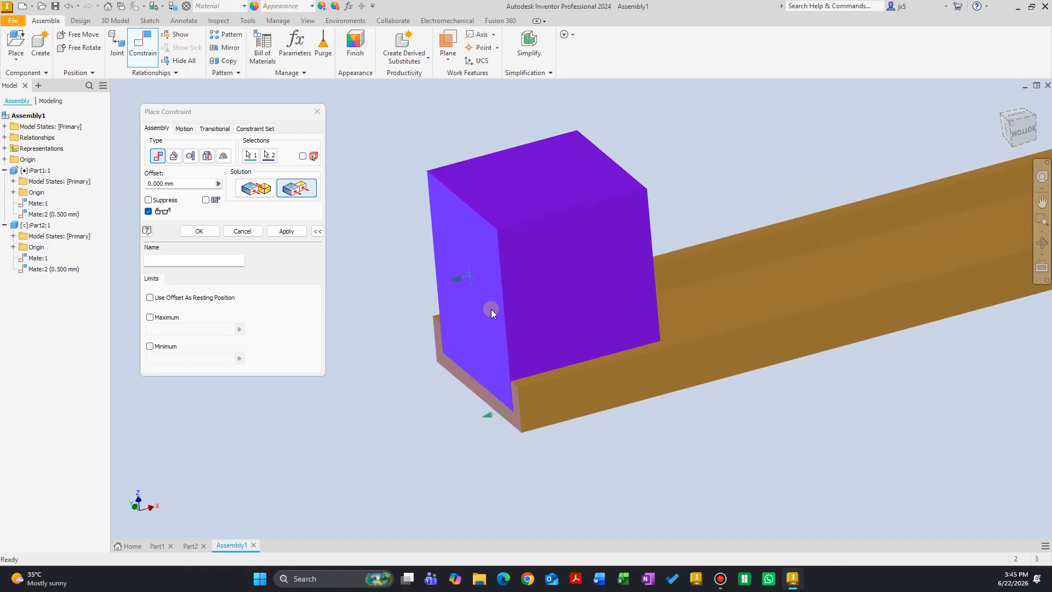
Step: Try a 5 mm offset for the flush constraint between the cube and the channel's end
scroll(509, 423, "down", 3)
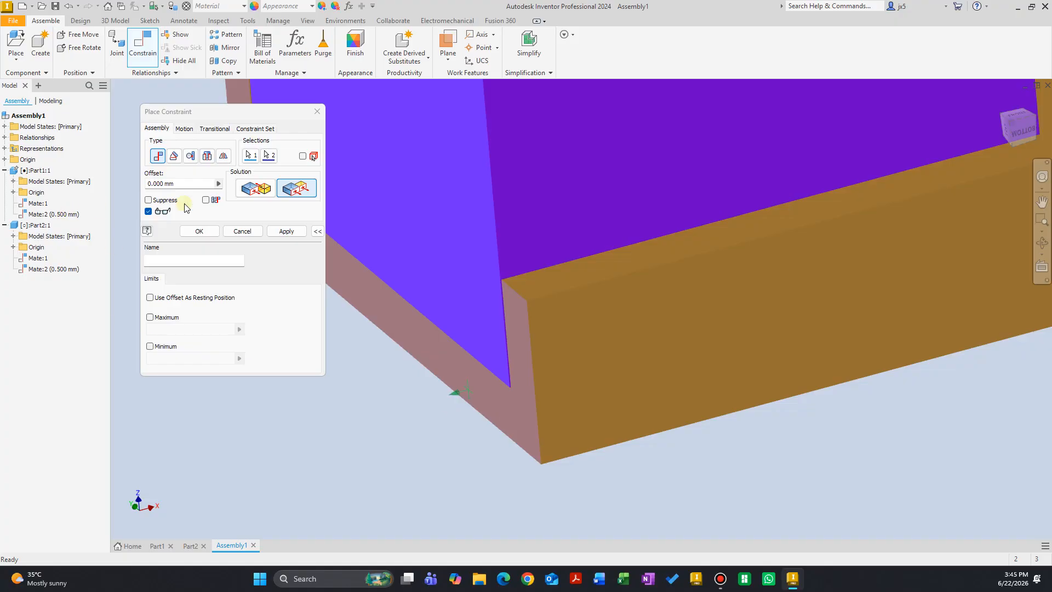
left_click(190, 184)
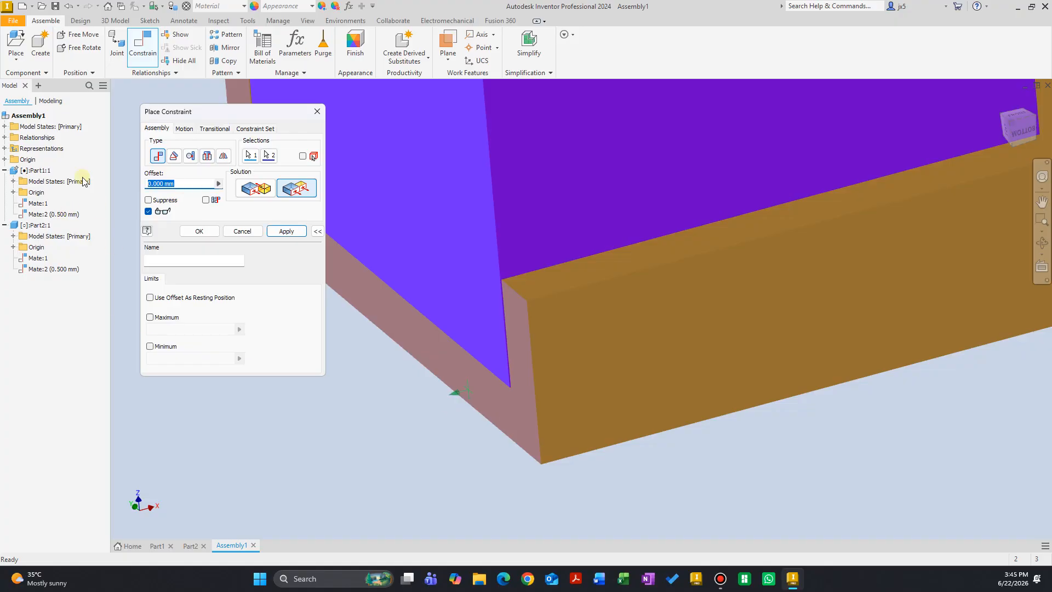
type("5")
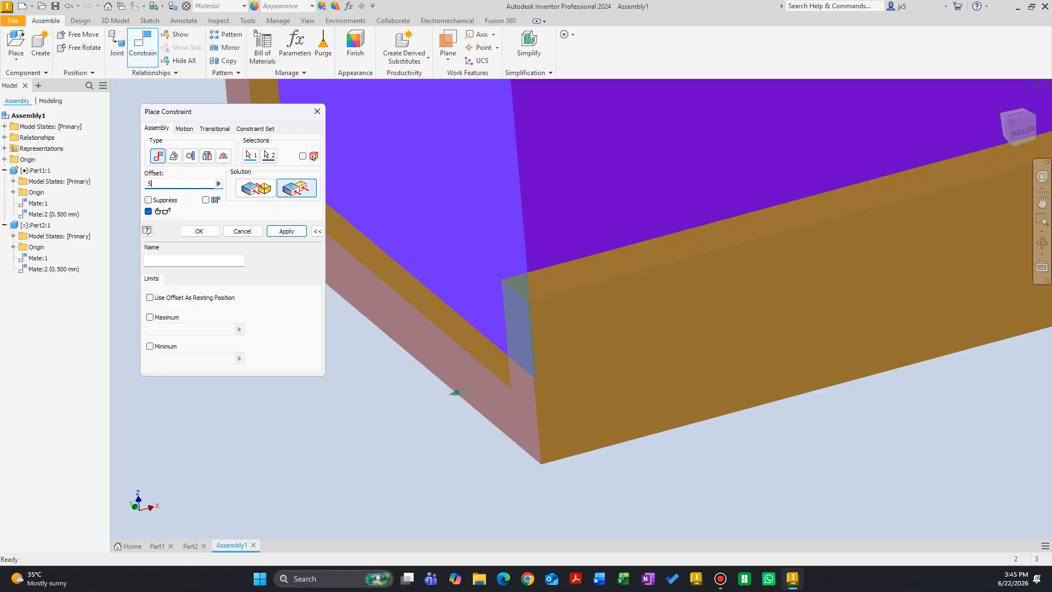
scroll(440, 365, "down", 3)
middle_click_drag(440, 365, 542, 408)
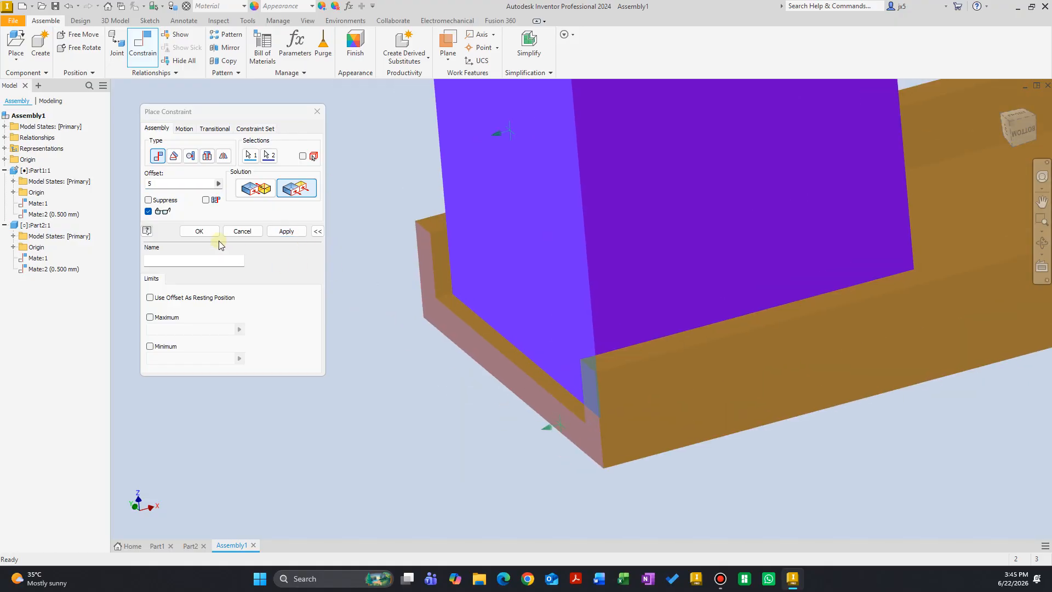
Step: Set the flush constraint's offset to 0 mm, apply it, and finish placing constraints
left_click(173, 184)
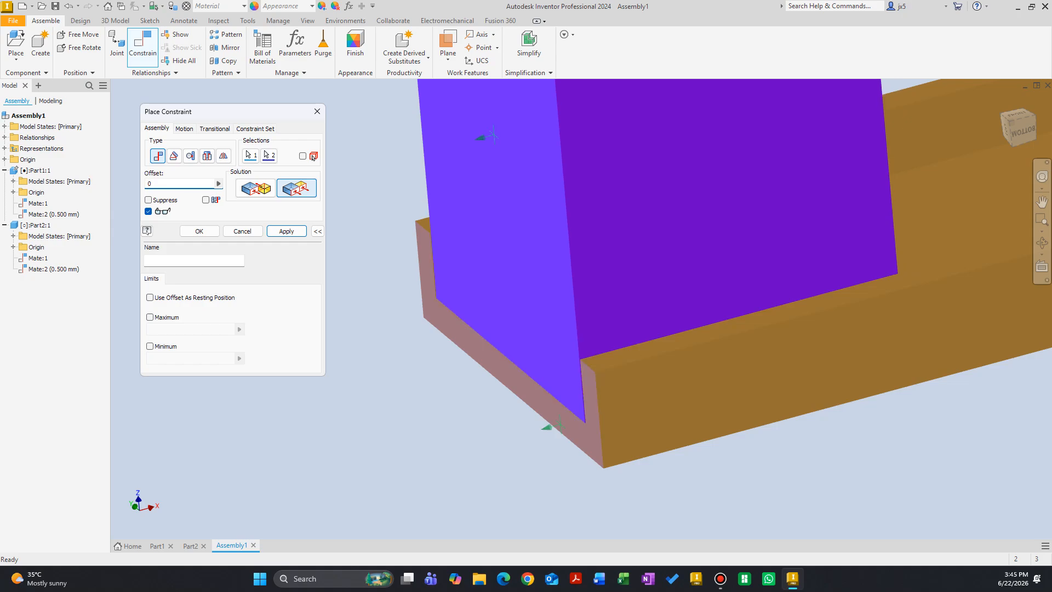
left_click(286, 231)
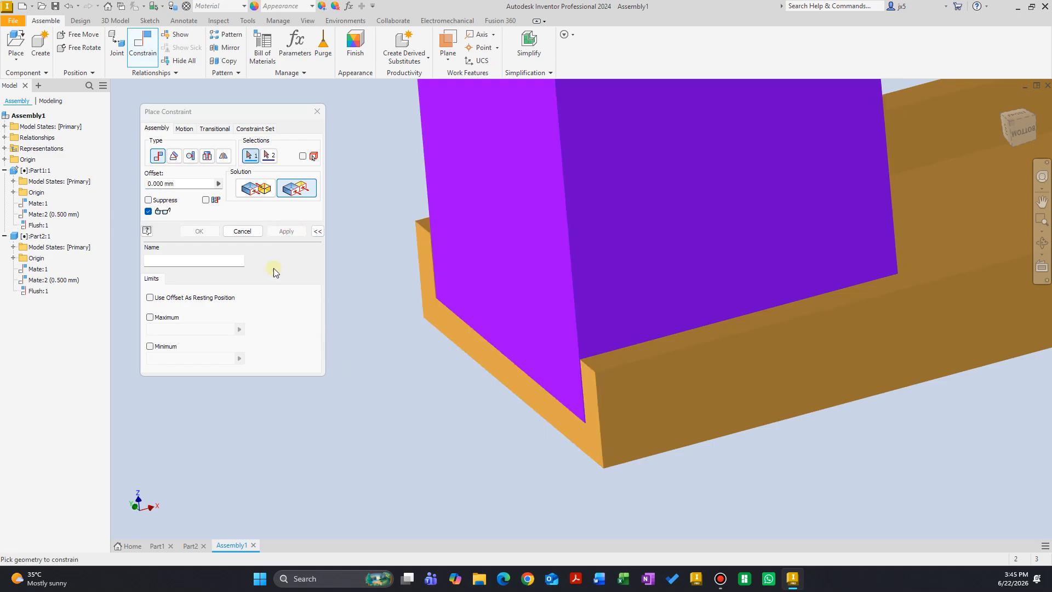
left_click(252, 232)
Step: Try to slide the cube along the channel to check whether it can still move
left_click(515, 254)
scroll(413, 416, "up", 3)
middle_click_drag(415, 417, 517, 417, "shift")
middle_click_drag(518, 416, 394, 473)
left_click_drag(412, 370, 561, 418)
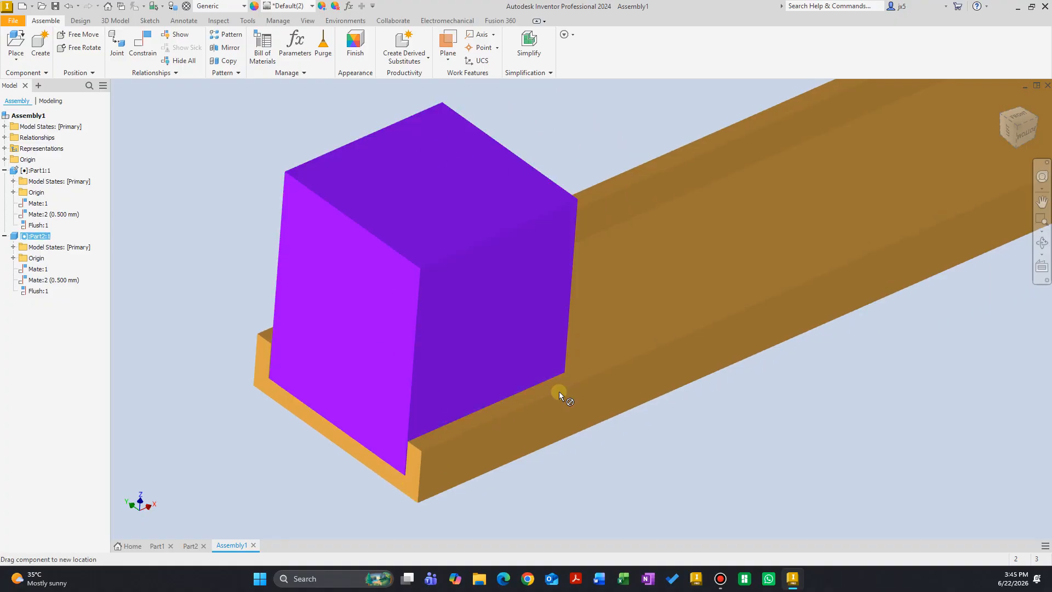
left_click_drag(491, 377, 376, 323)
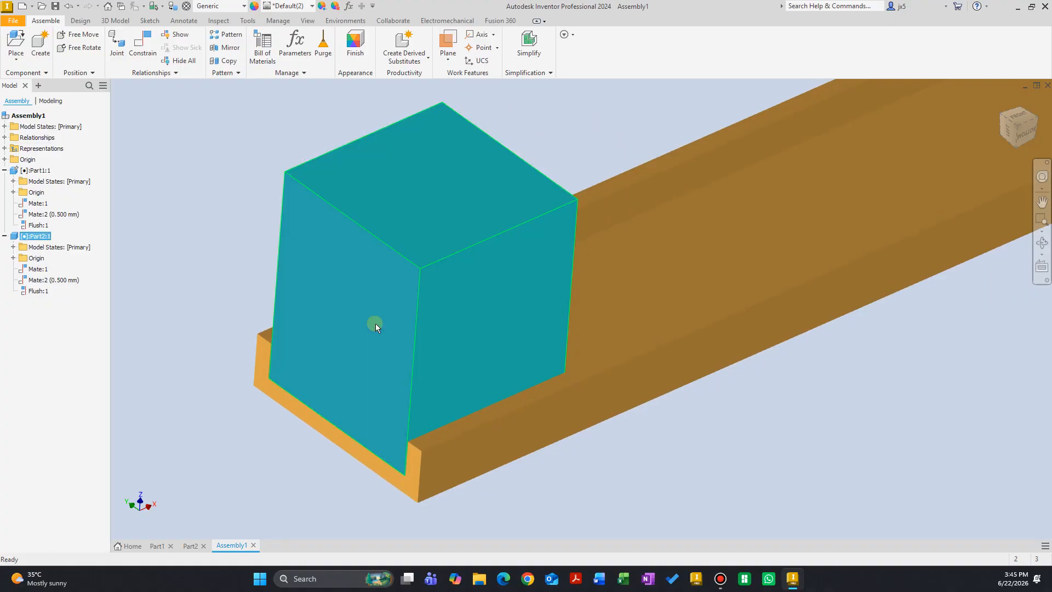
left_click(200, 257)
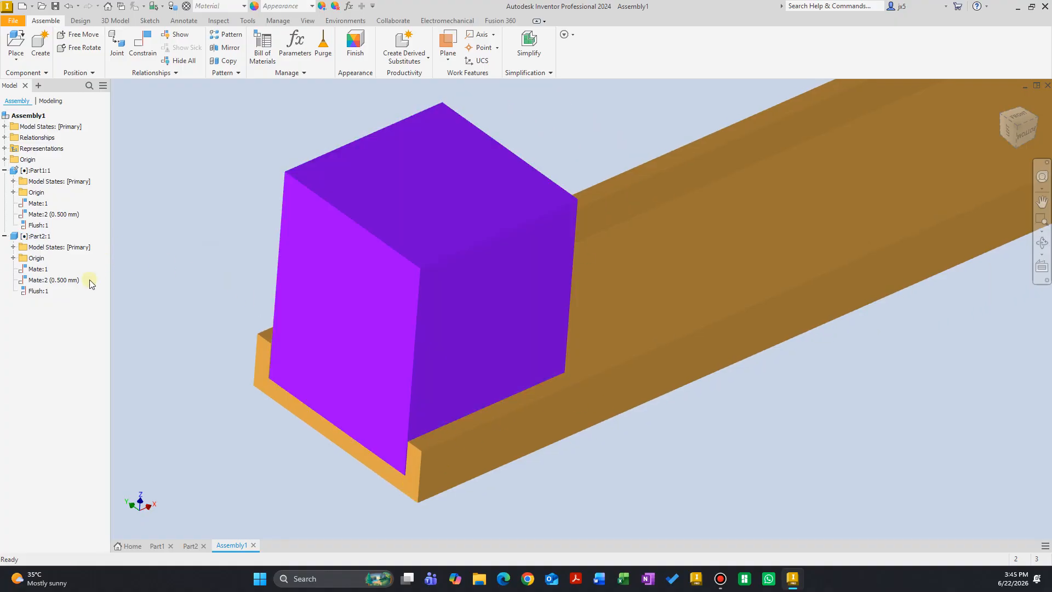
Step: Open the Drive settings of the cube's flush constraint and play the motion forward and in reverse between 0 and 10 mm
left_click(38, 291)
right_click(39, 292)
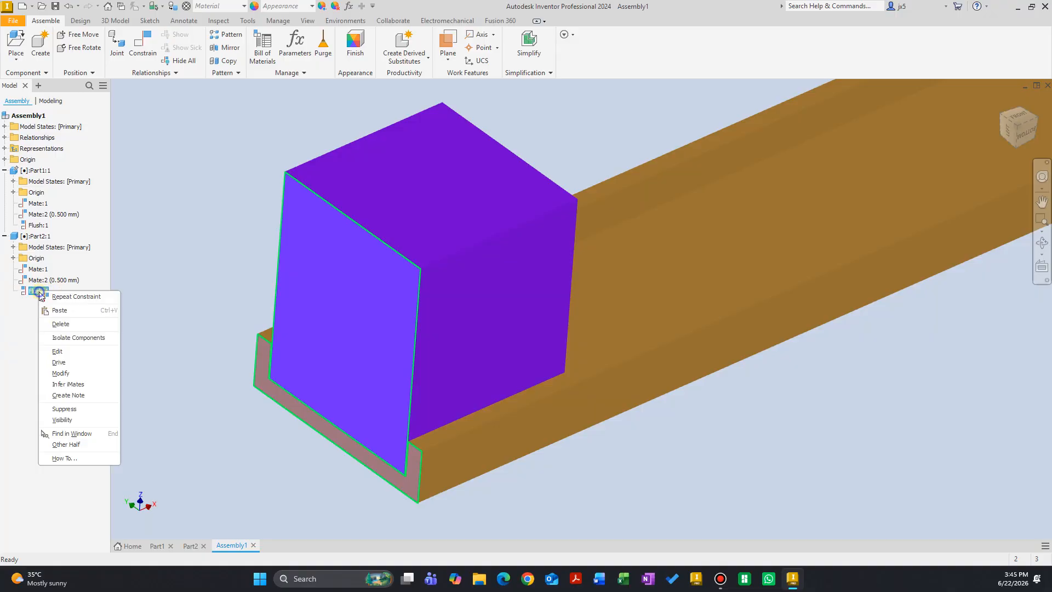
left_click(60, 362)
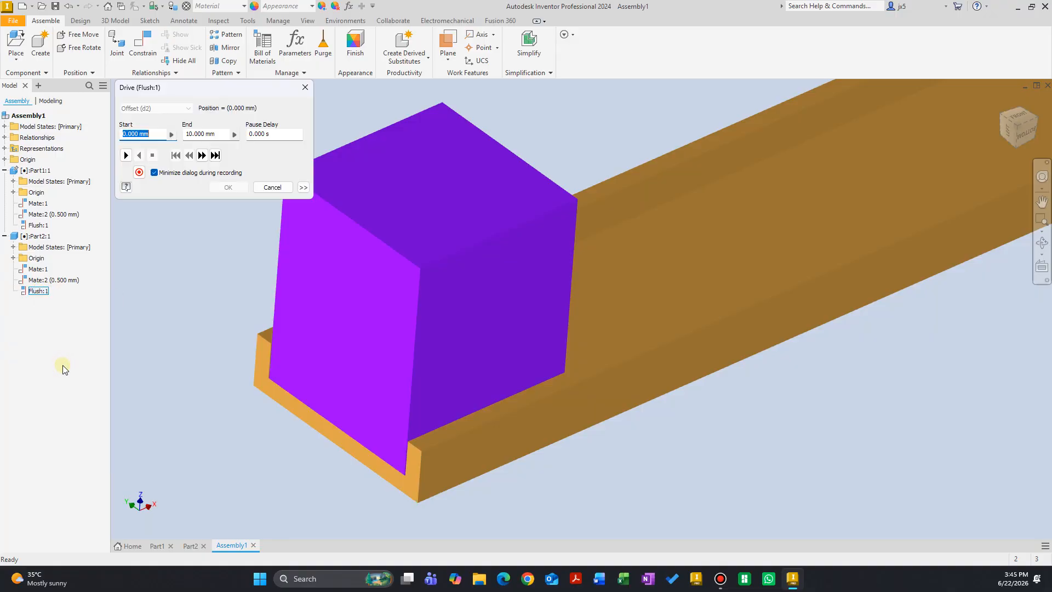
middle_click_drag(192, 376, 190, 369, "shift")
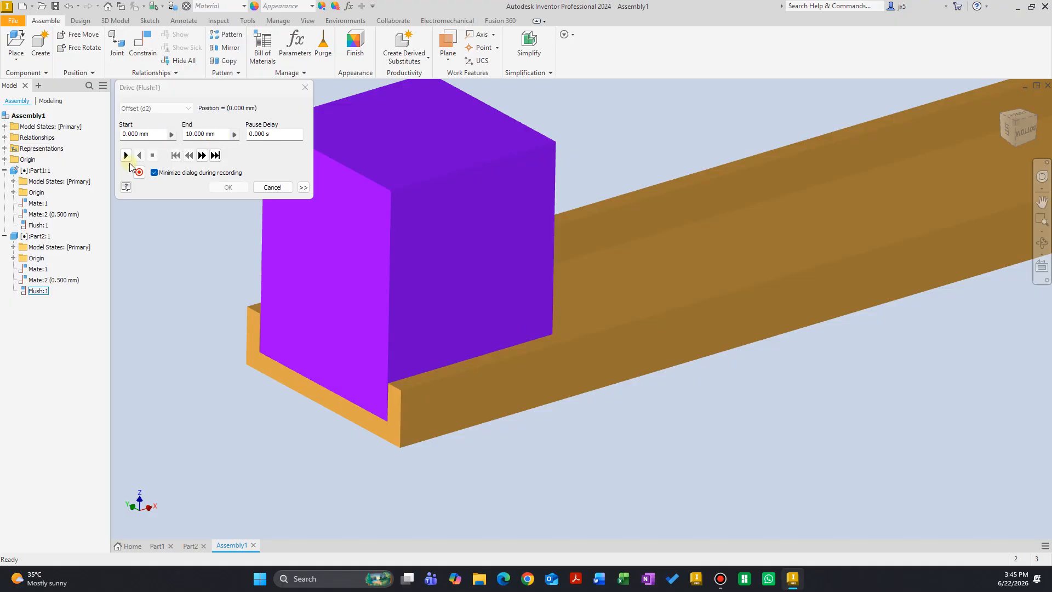
left_click(126, 156)
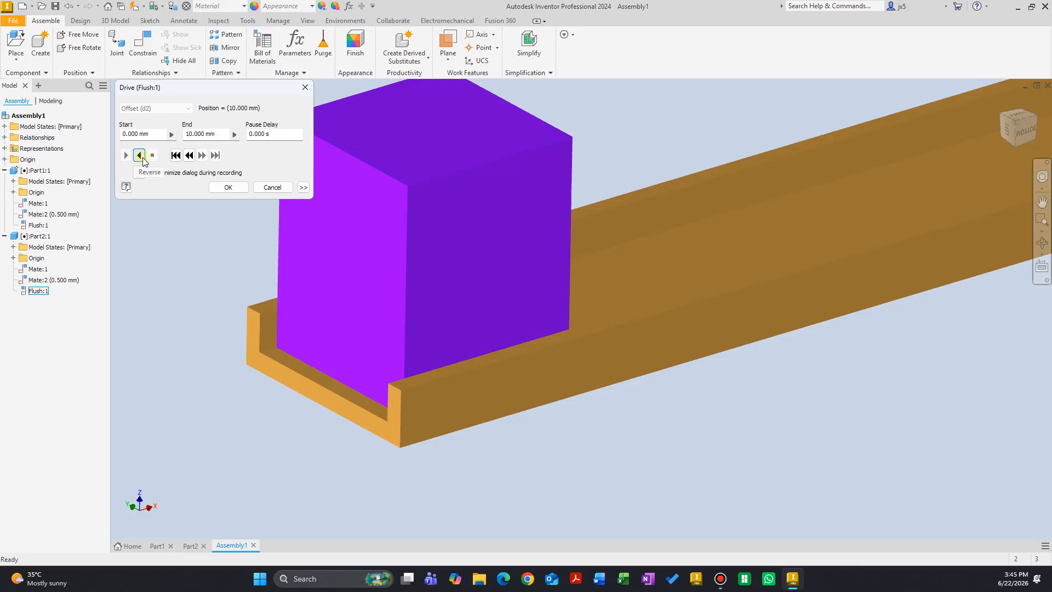
left_click(140, 156)
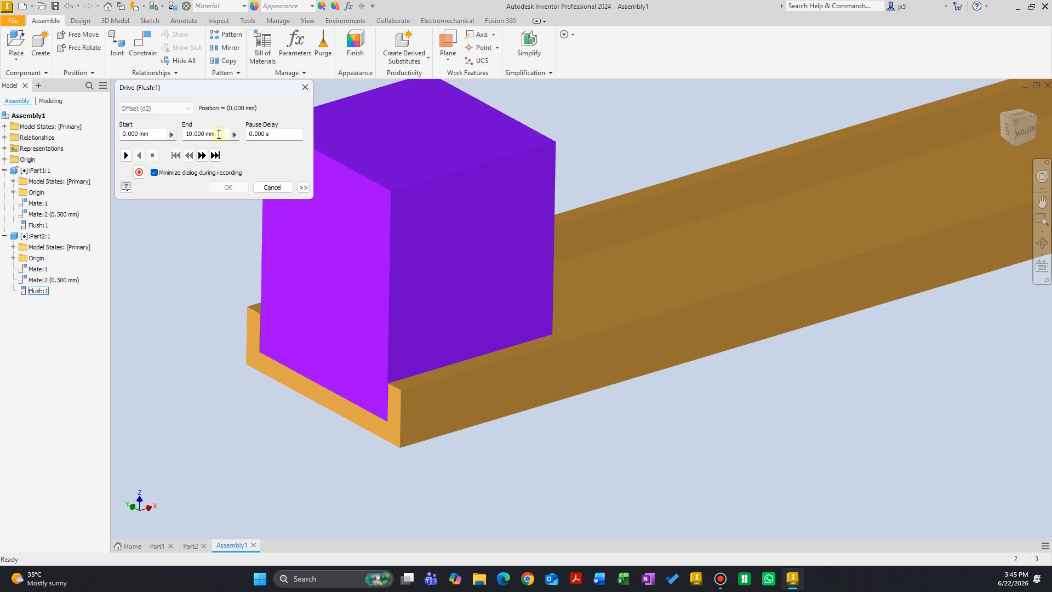
Step: Set the drive's end value to 200 mm and play the cube's motion forward along the channel
left_click_drag(220, 134, 143, 133)
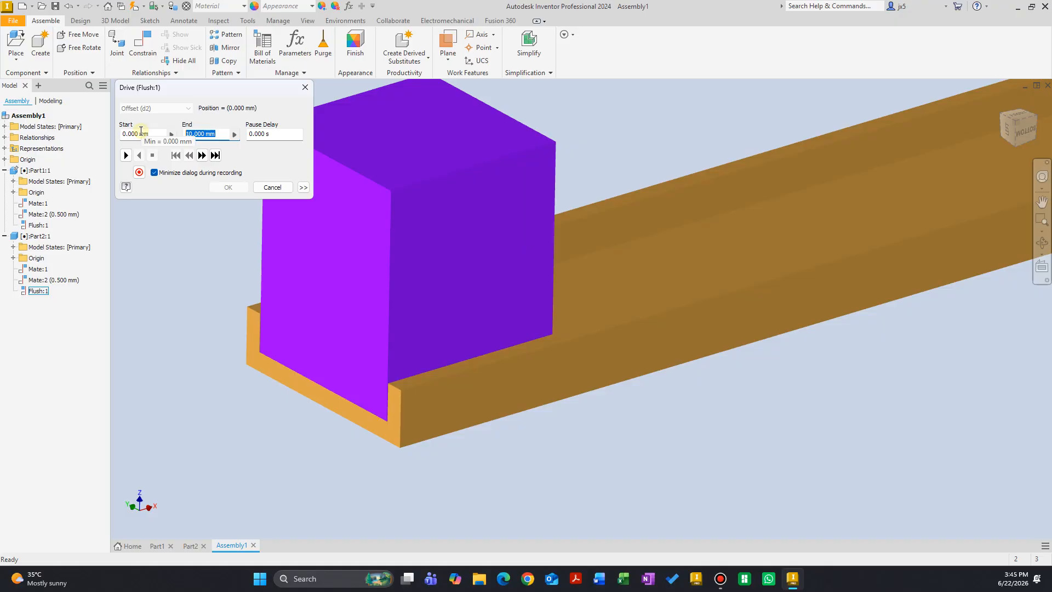
type("200")
left_click(125, 155)
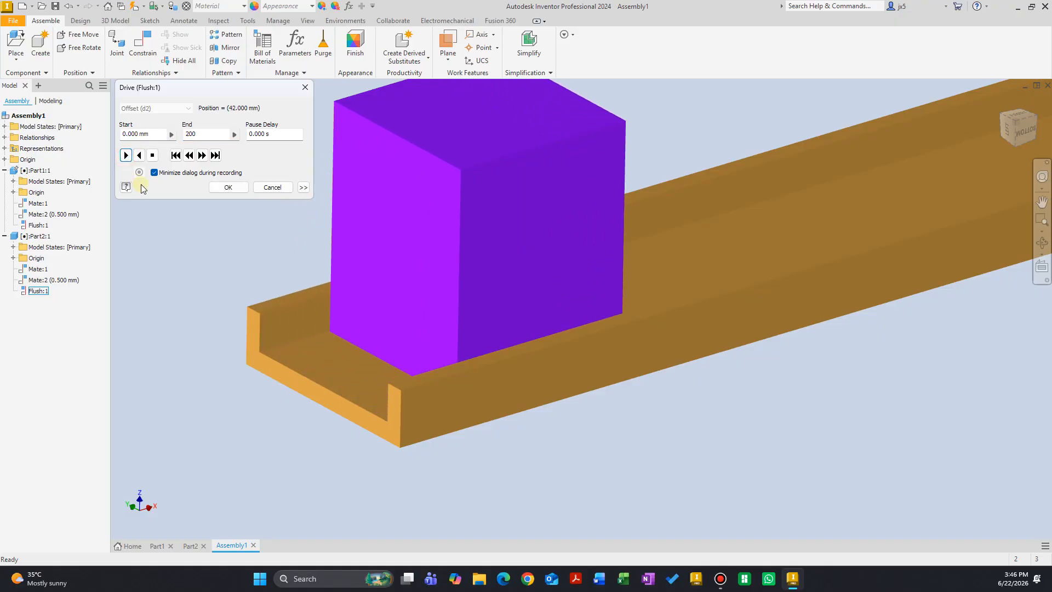
scroll(282, 300, "up", 3)
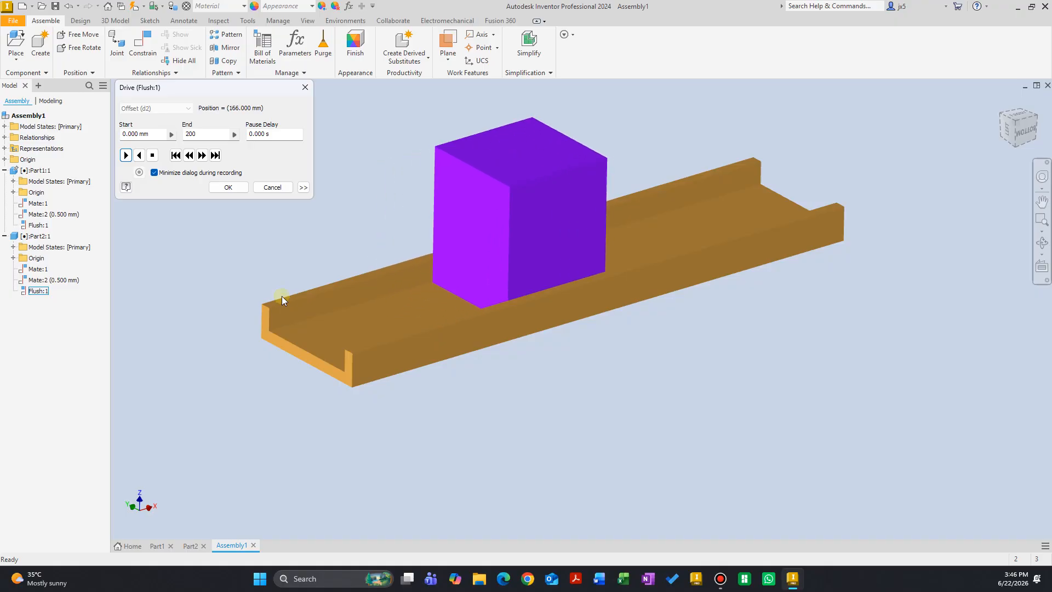
Step: Play the cube back to its start position, set the drive's end value to 500 mm, and play the motion forward
left_click(139, 155)
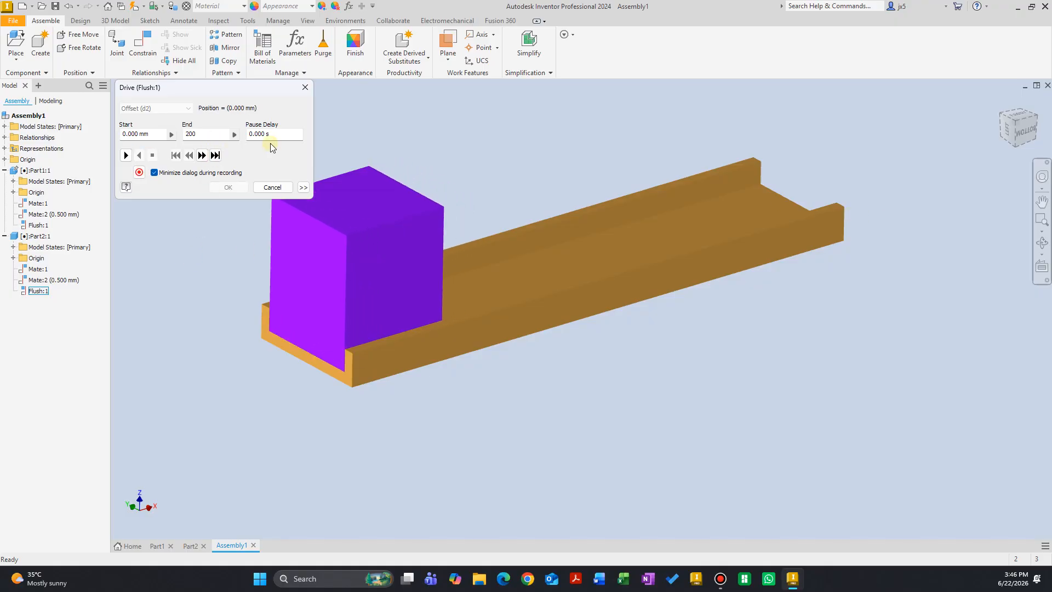
left_click(216, 134)
type("500")
left_click(125, 155)
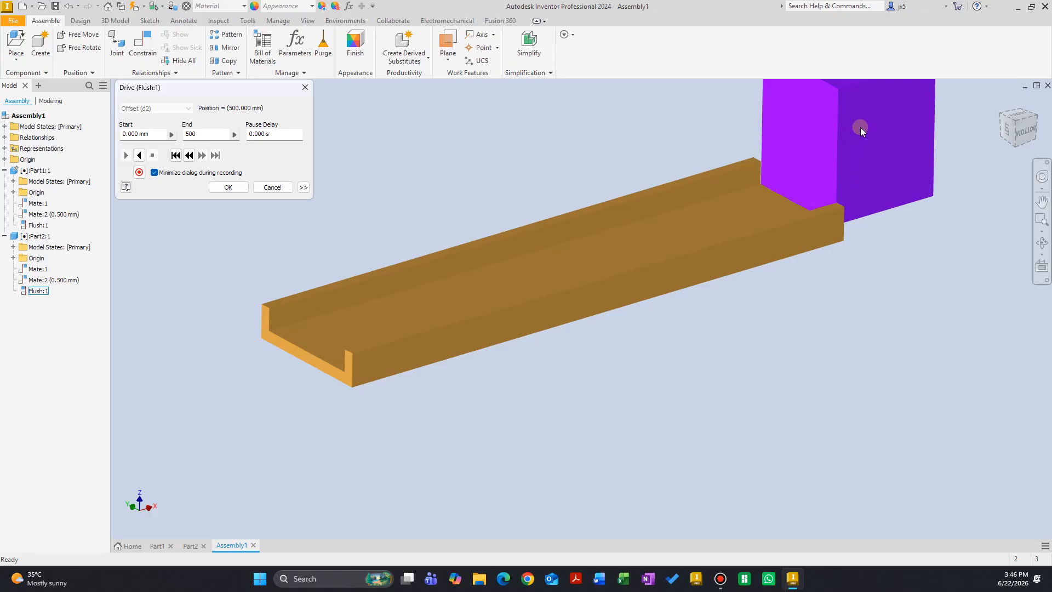
Step: Change the drive's end value to 500-99, return the cube to the start, and play its motion forward
left_click(216, 135)
type("-99")
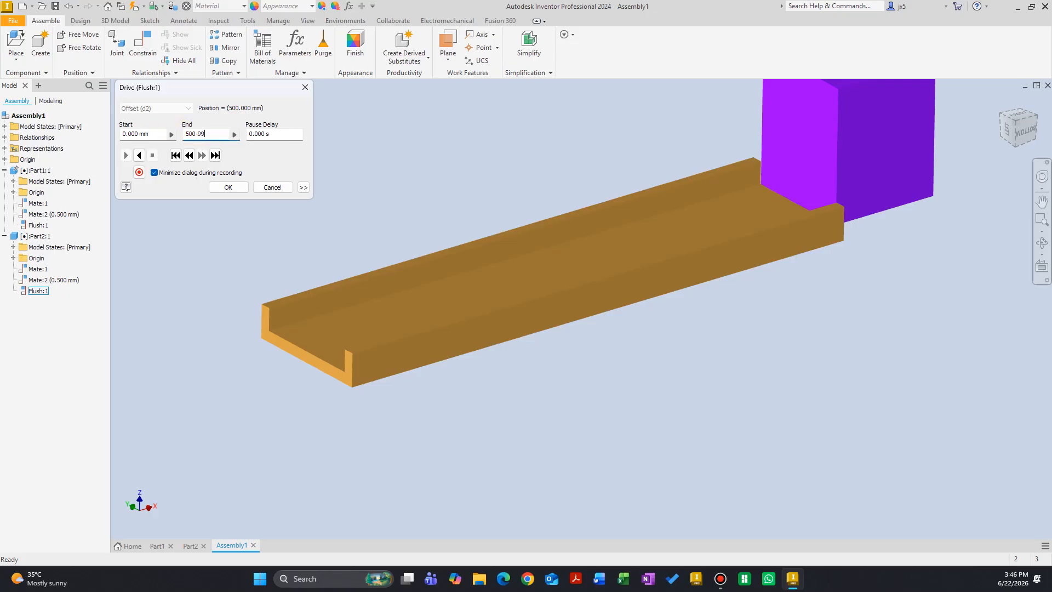
left_click(176, 155)
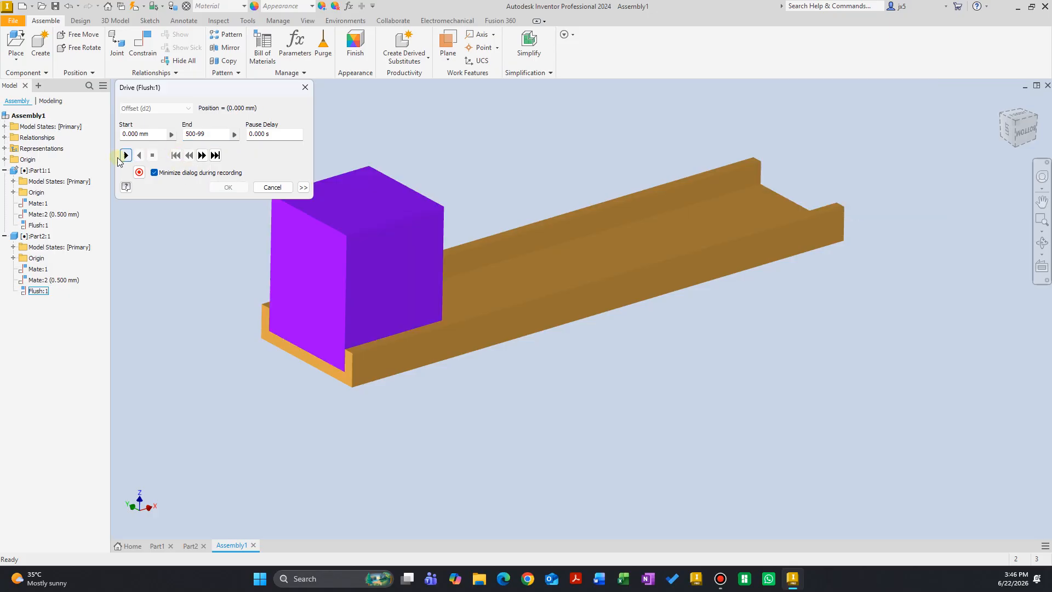
left_click(126, 156)
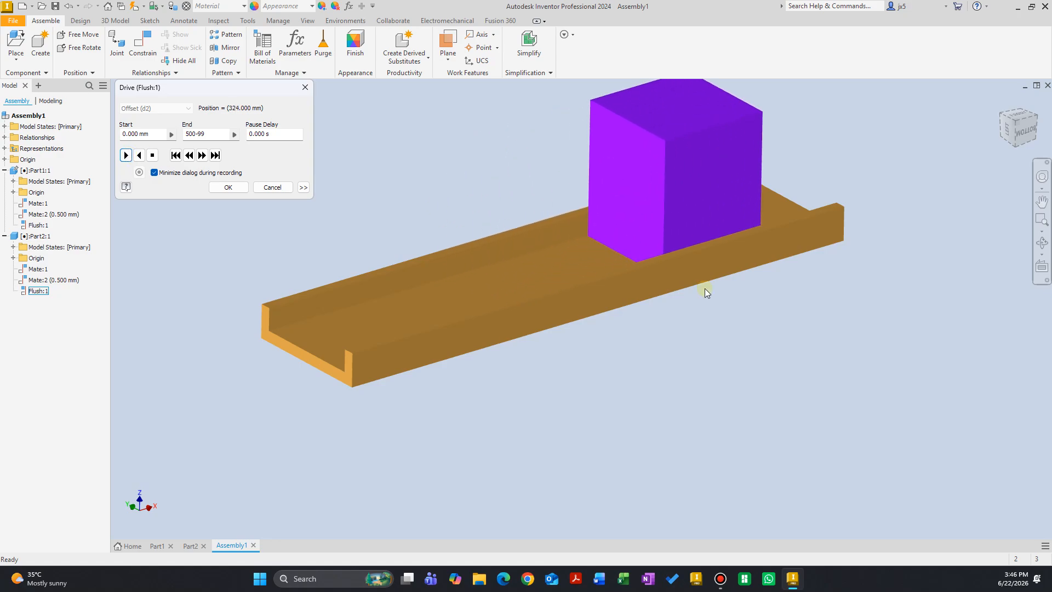
mouse_move(814, 305)
middle_mouse_down("shift")
mouse_move(744, 314)
mouse_move(765, 317)
mouse_move(817, 291)
mouse_move(817, 307)
middle_mouse_up("shift")
Step: Set the drive's end value to 401 mm and expand the dialog to show the additional drive options
left_click_drag(217, 134, 156, 134)
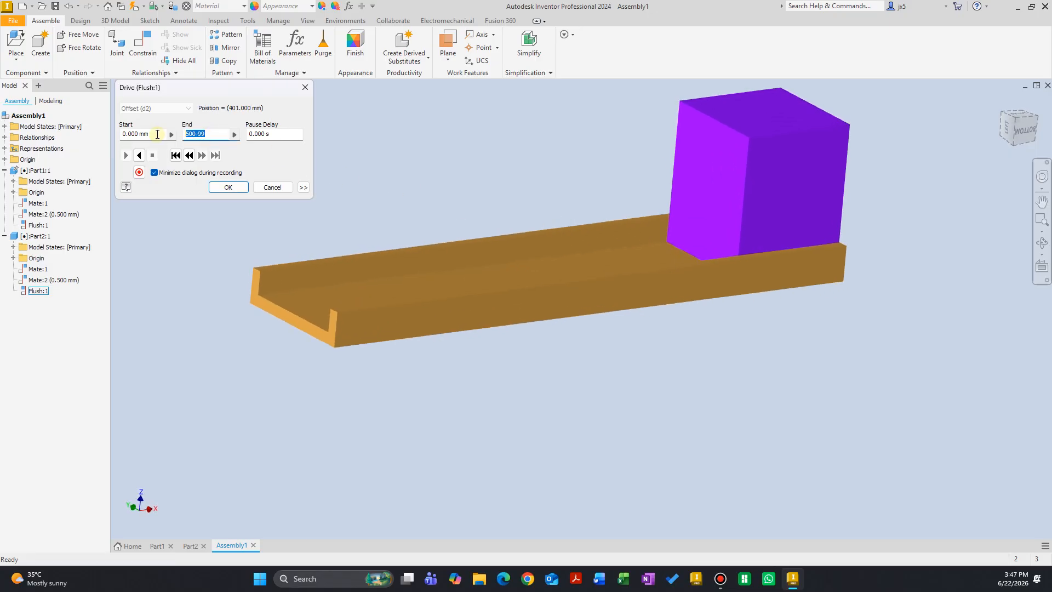
type("400")
type("1")
left_click(303, 187)
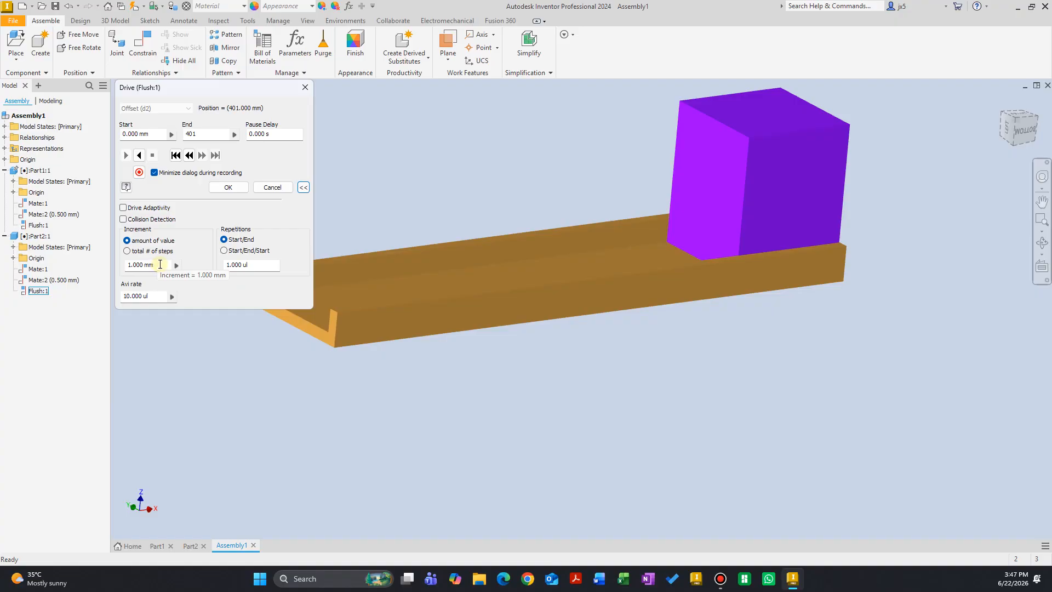
Step: Return the cube to the start of the channel and play the drive forward with the 1 mm increment
left_click(175, 155)
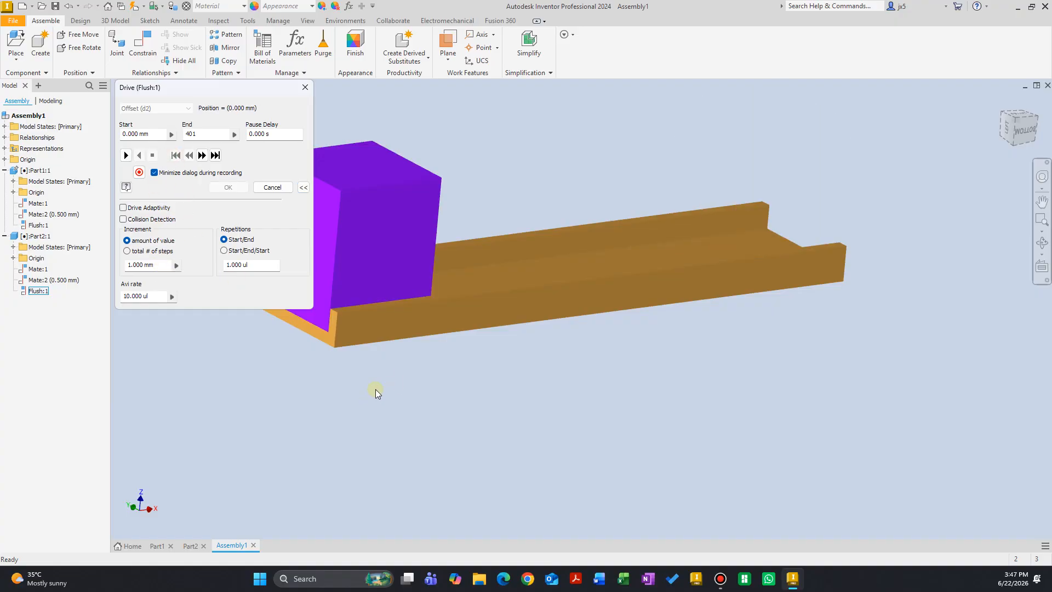
mouse_move(377, 387)
middle_mouse_down("shift")
mouse_move(404, 375)
mouse_move(390, 408)
middle_mouse_up("shift")
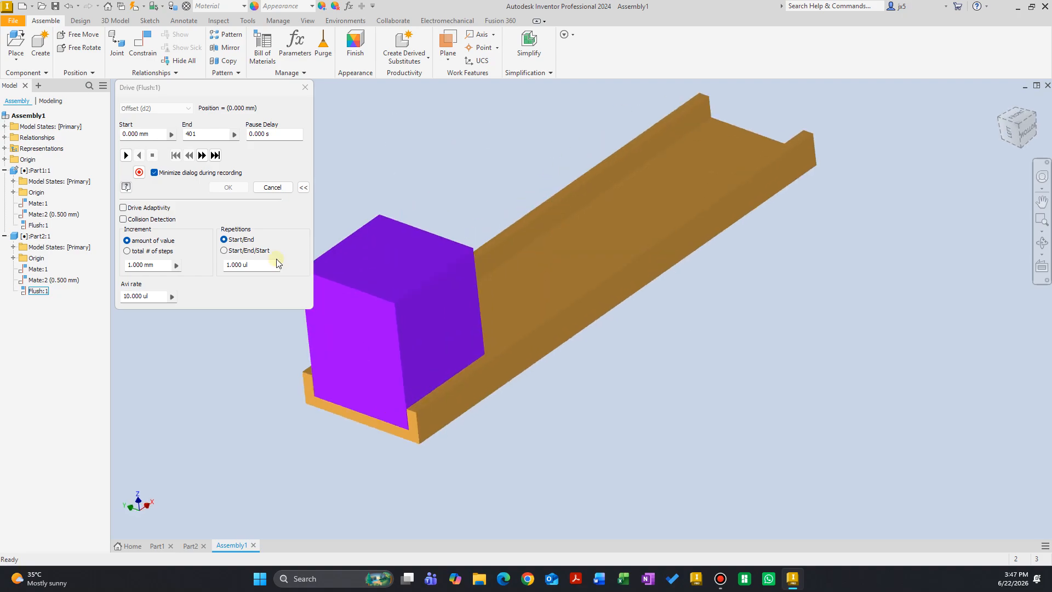
left_click(126, 155)
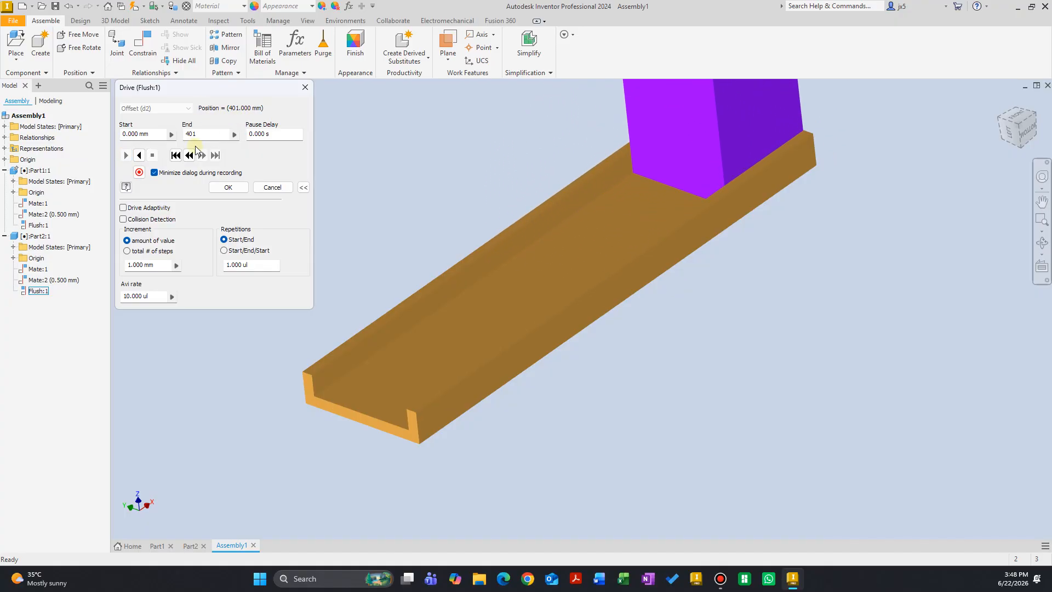
Step: Return the cube to the start, switch the drive increment to total number of steps, and play the motion forward
left_click(175, 155)
middle_click_drag(376, 391, 433, 391, "shift")
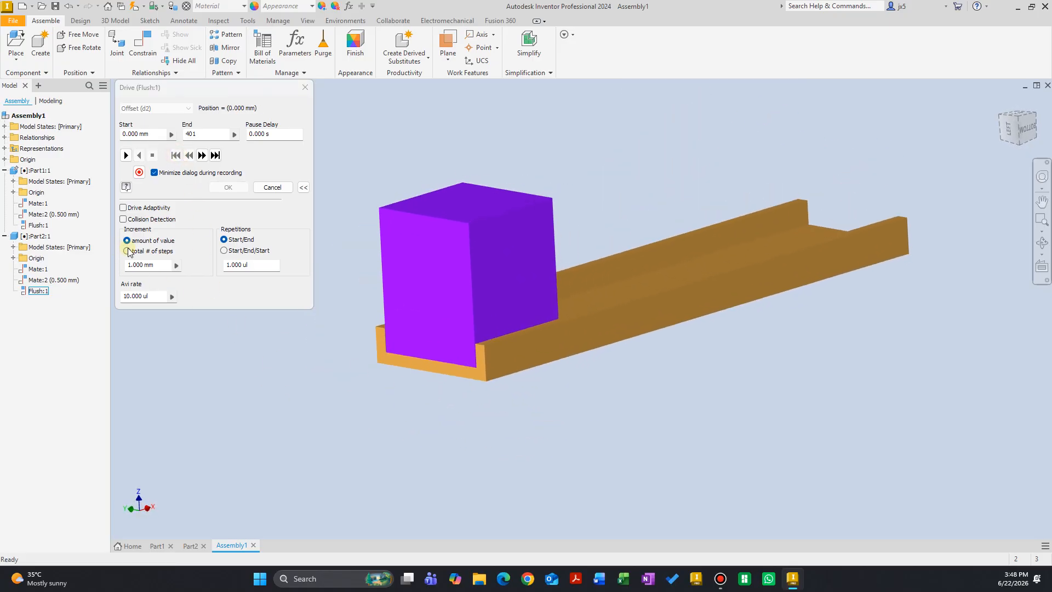
left_click(126, 250)
left_click(125, 155)
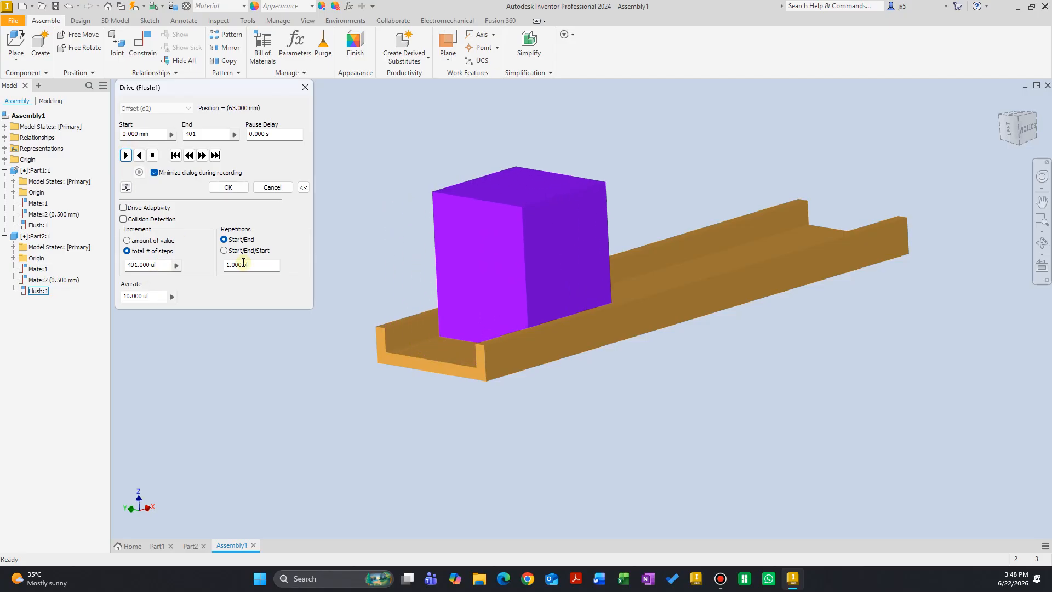
mouse_move(468, 332)
middle_mouse_down("shift")
mouse_move(467, 357)
mouse_move(467, 343)
middle_mouse_up("shift")
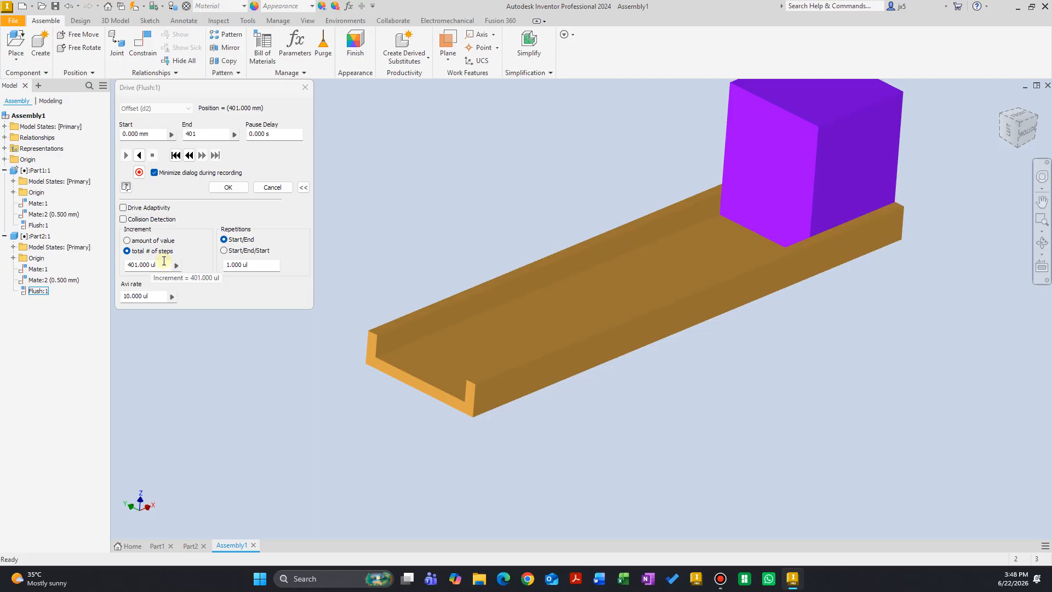
Step: Switch the drive increment back to amount of value, set it to 10 mm, and play the motion in reverse
left_click(146, 242)
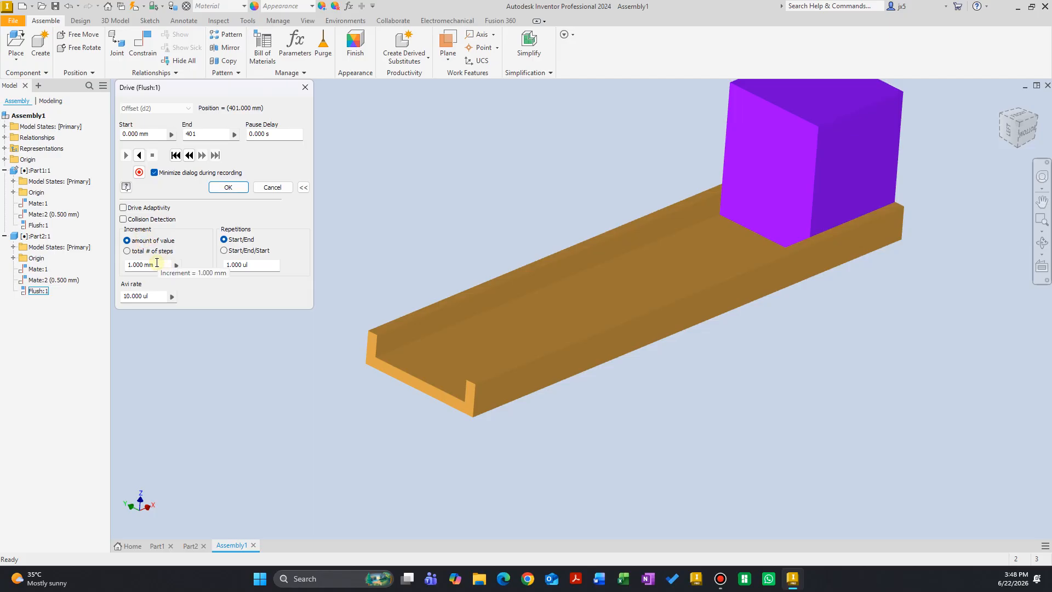
double_click(157, 265)
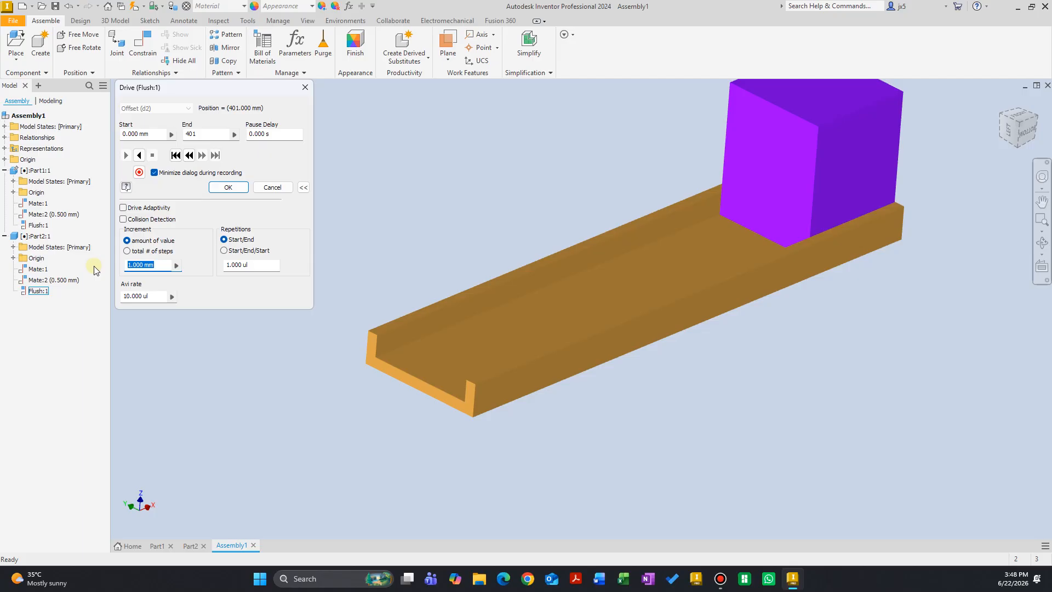
type("10")
left_click(140, 155)
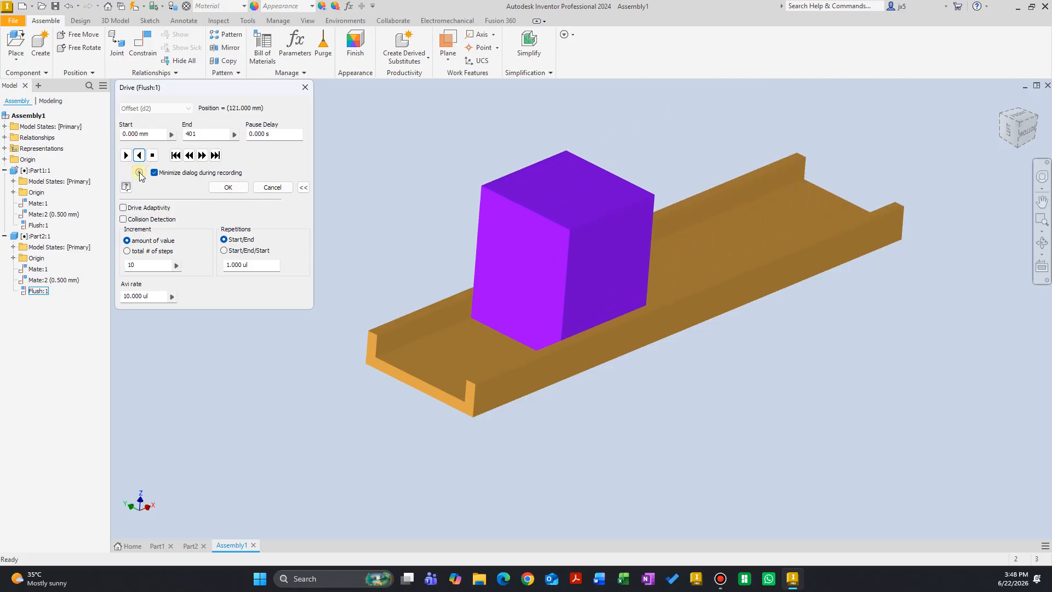
left_click(139, 173)
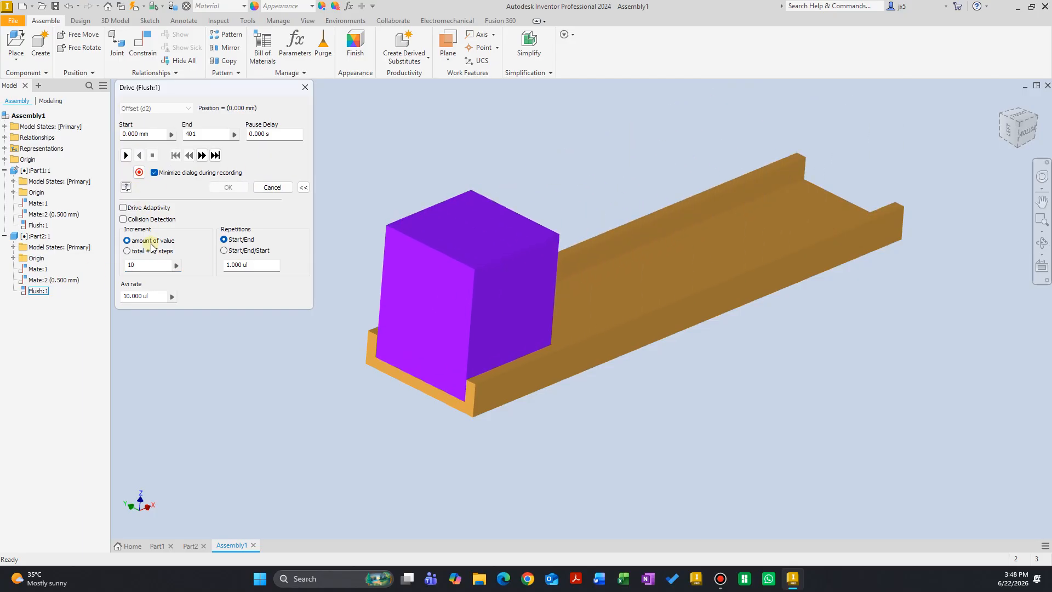
Step: Set the drive increment to 50 mm and play the cube's motion forward and in reverse
double_click(155, 264)
type("50")
left_click(126, 155)
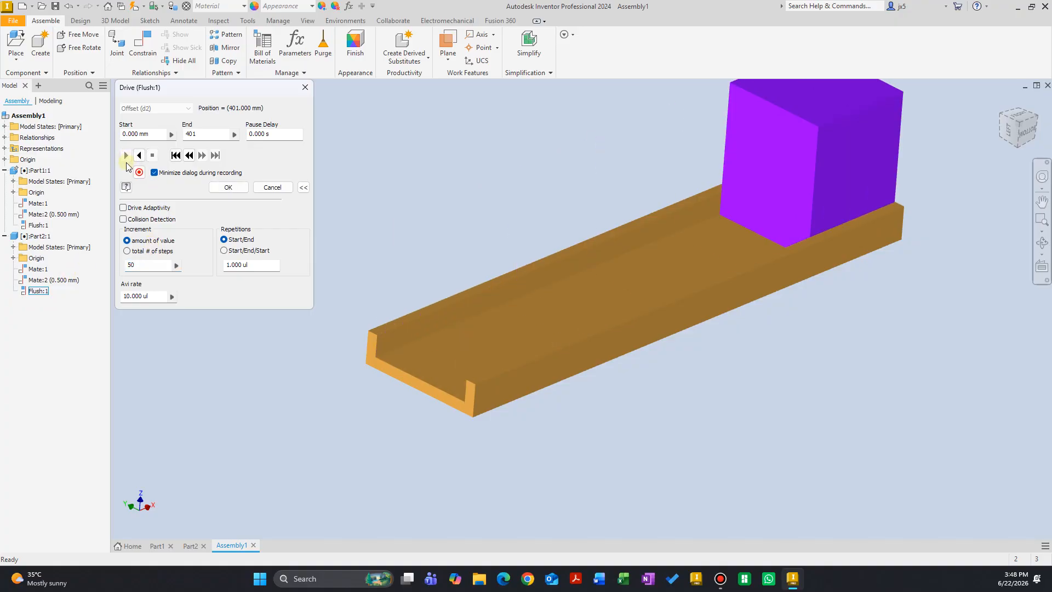
left_click(139, 155)
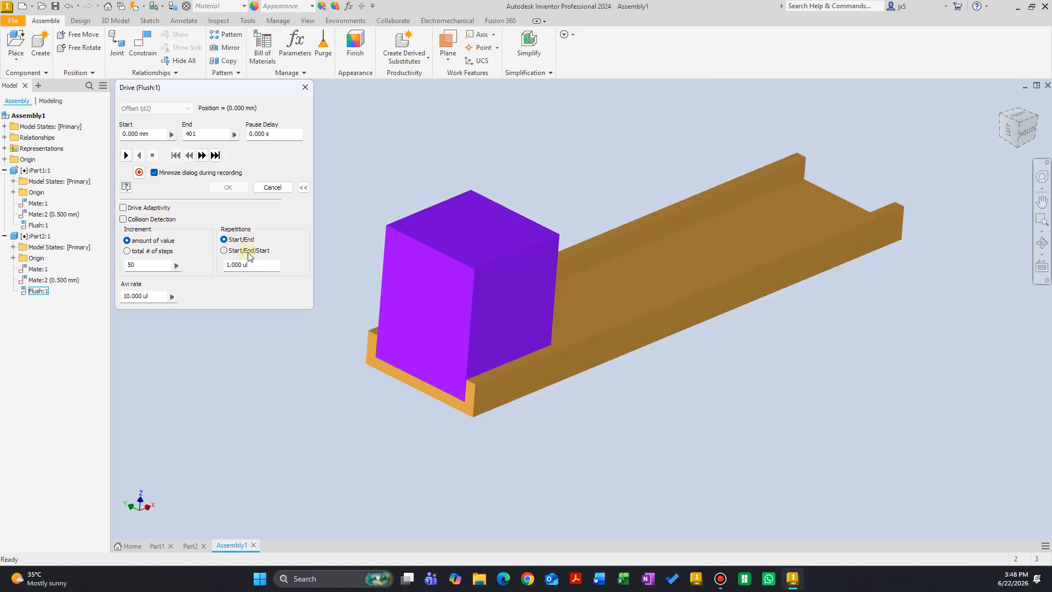
Step: Set the drive increment back to 10 mm and play the cube's motion forward and in reverse
double_click(134, 265)
type("10")
left_click(126, 156)
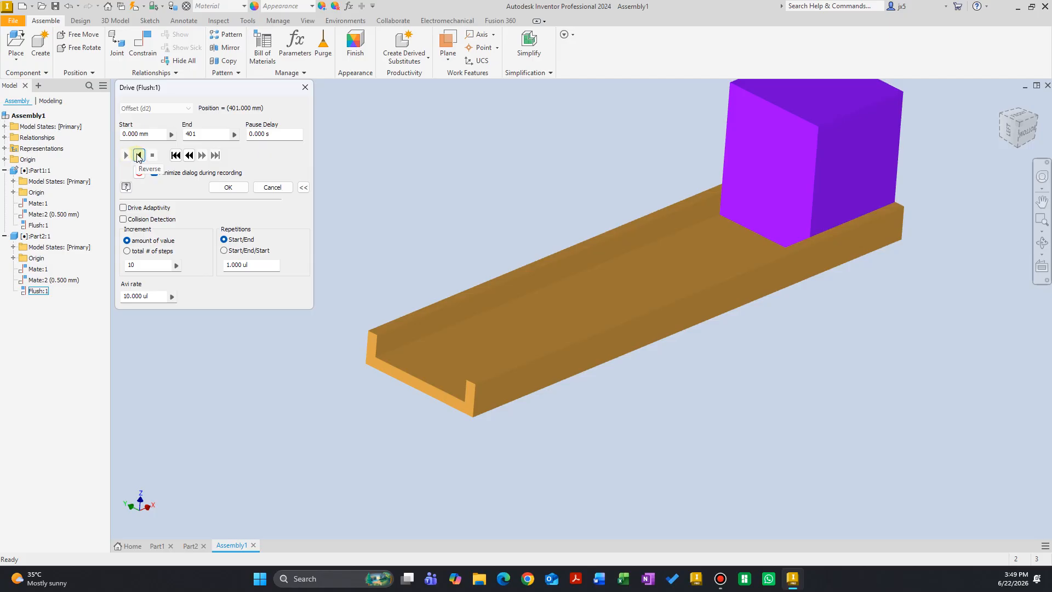
left_click(139, 156)
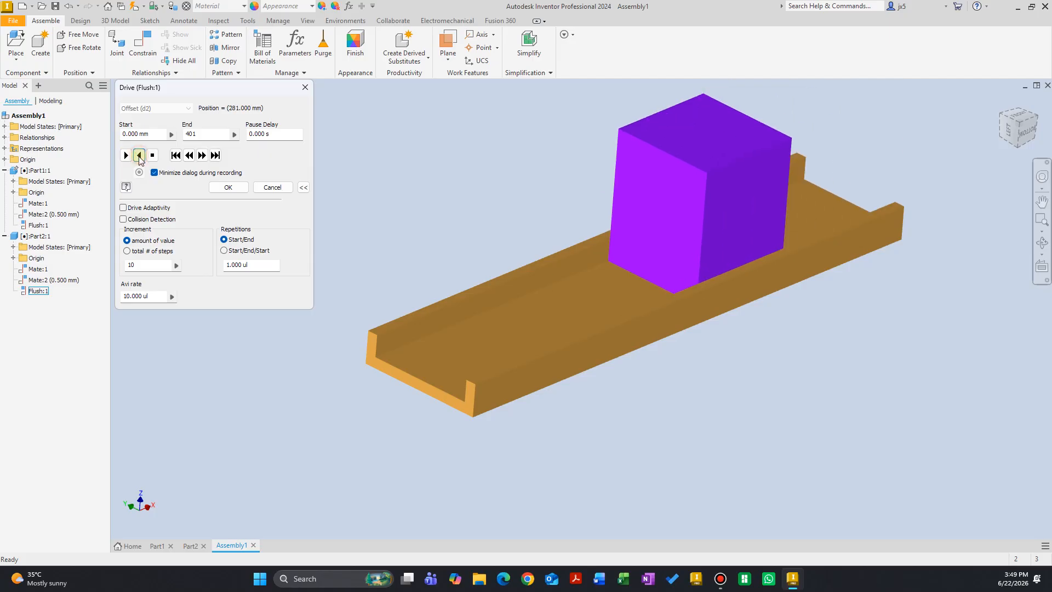
Step: Set the drive repetitions mode to Start/End/Start and play the cube's motion forward
left_click(225, 250)
left_click(259, 264)
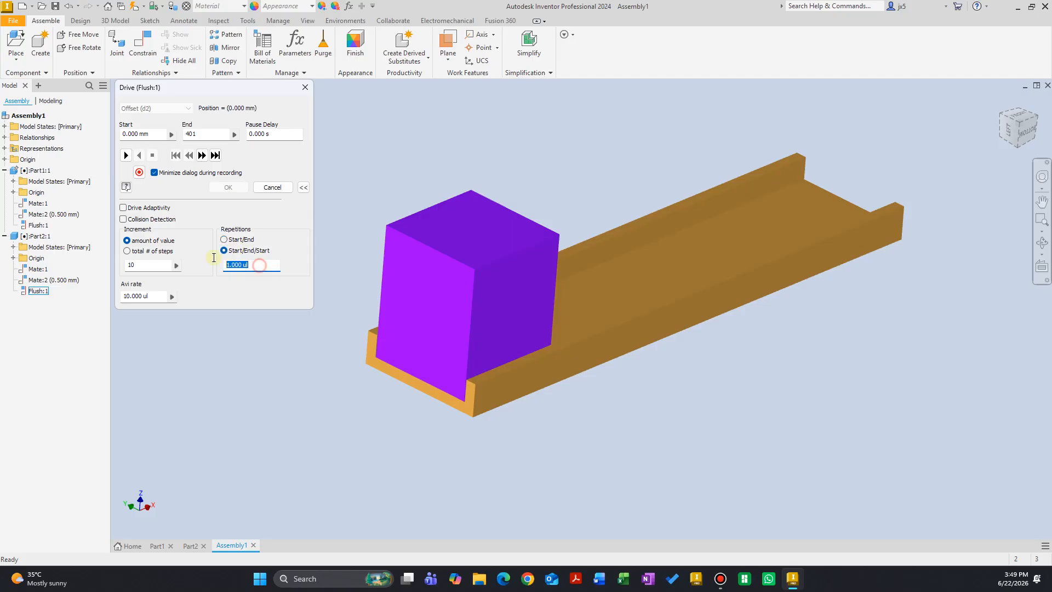
left_click(127, 155)
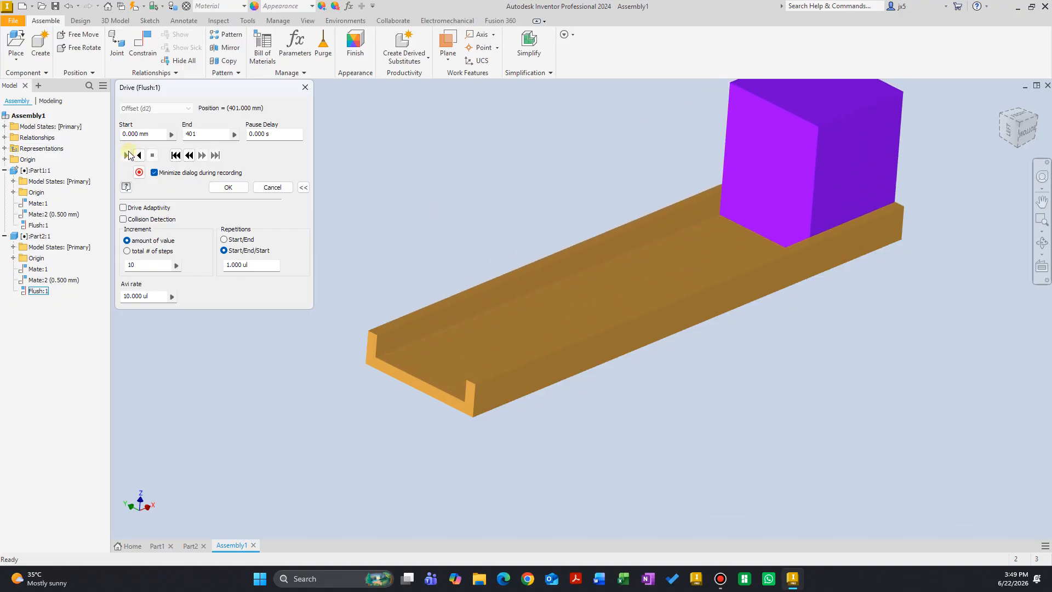
Step: Set the number of drive repetitions to 10 and play the cube's motion in reverse
left_click(256, 266)
double_click(256, 265)
type("10")
left_click(139, 155)
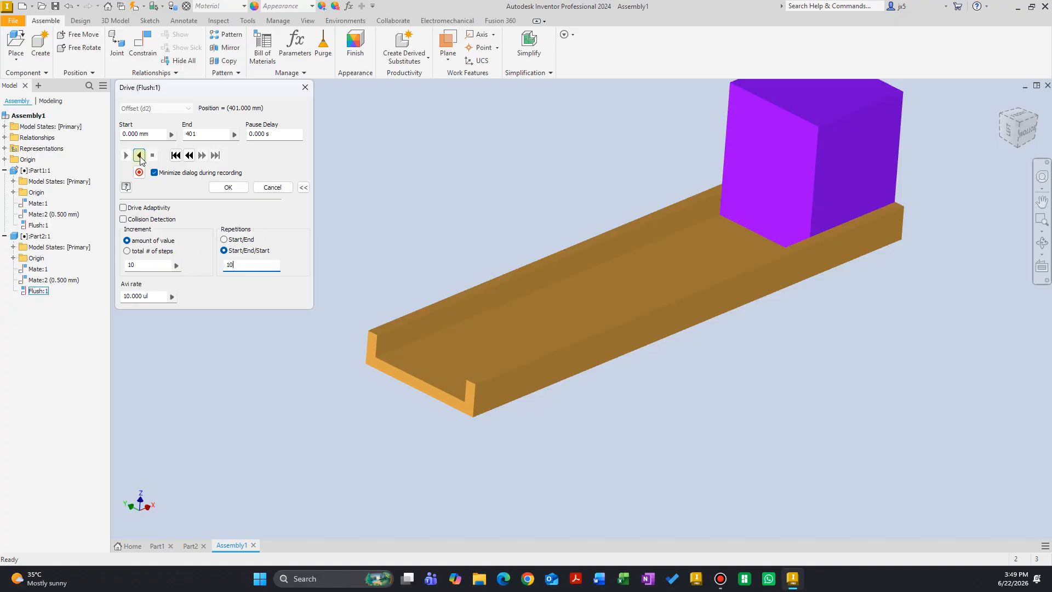